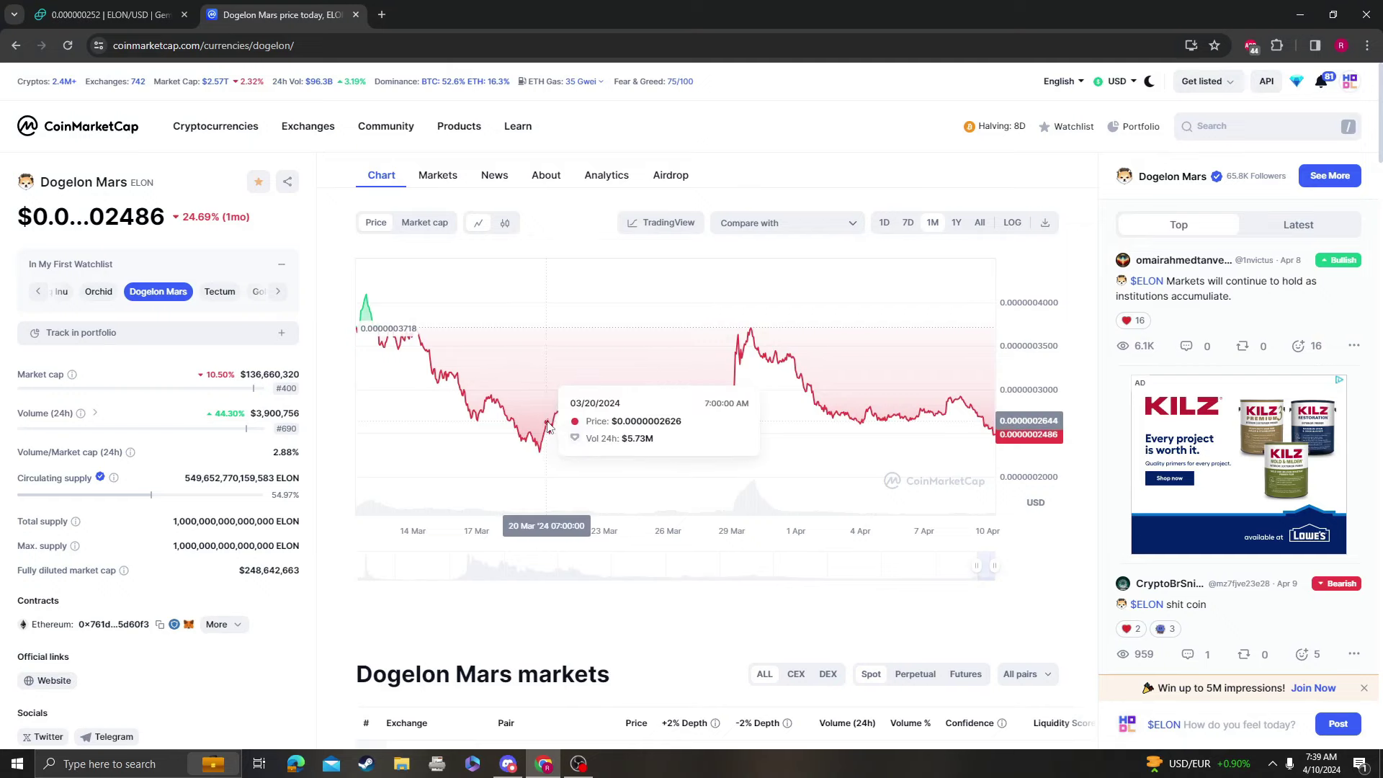
# Step: View the Dogelon Mars price chart over one year and over seven days
pyautogui.click(955, 222)
pyautogui.click(908, 223)
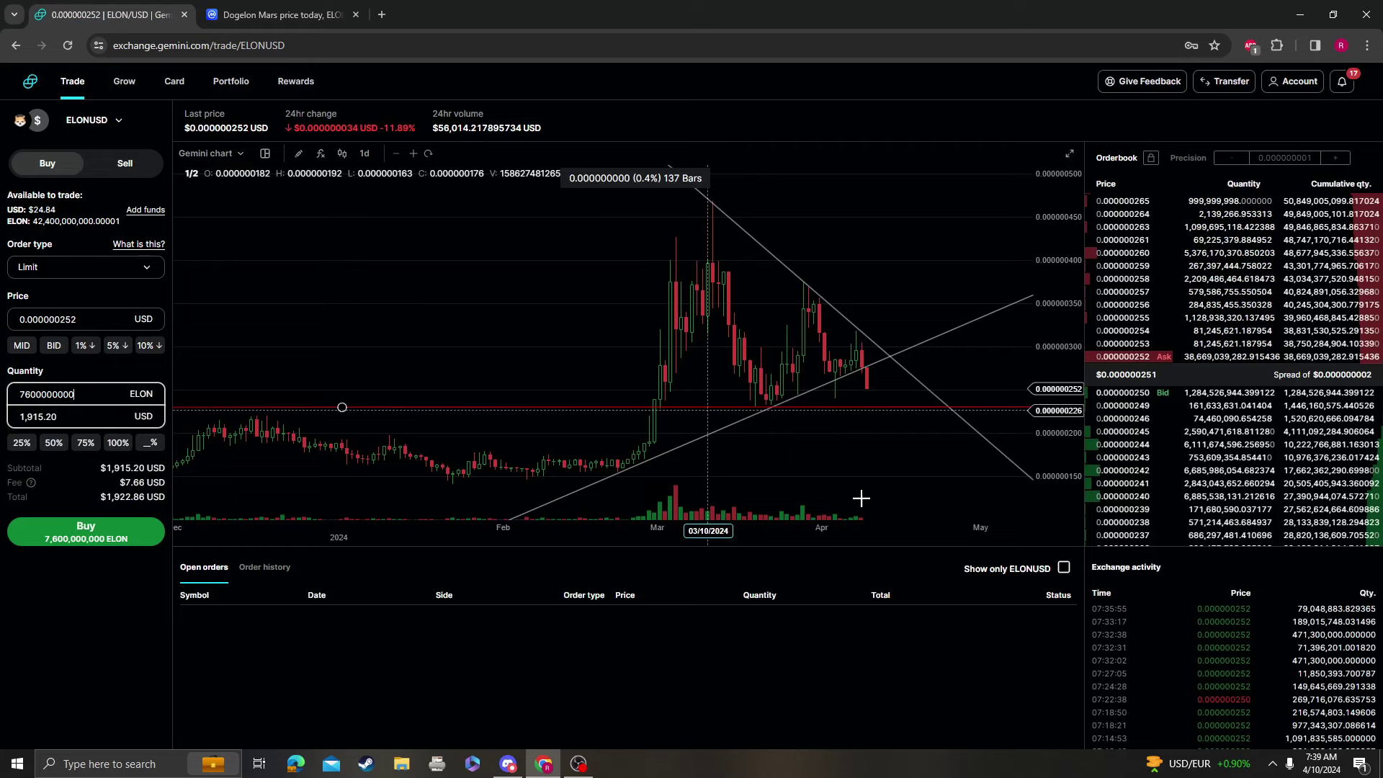
# Step: Switch to the Gemini ELONUSD chart and examine the daily candles against the converging trendlines and the horizontal support line
pyautogui.hotkey('ctrl', 'Tab')
pyautogui.click(769, 398)
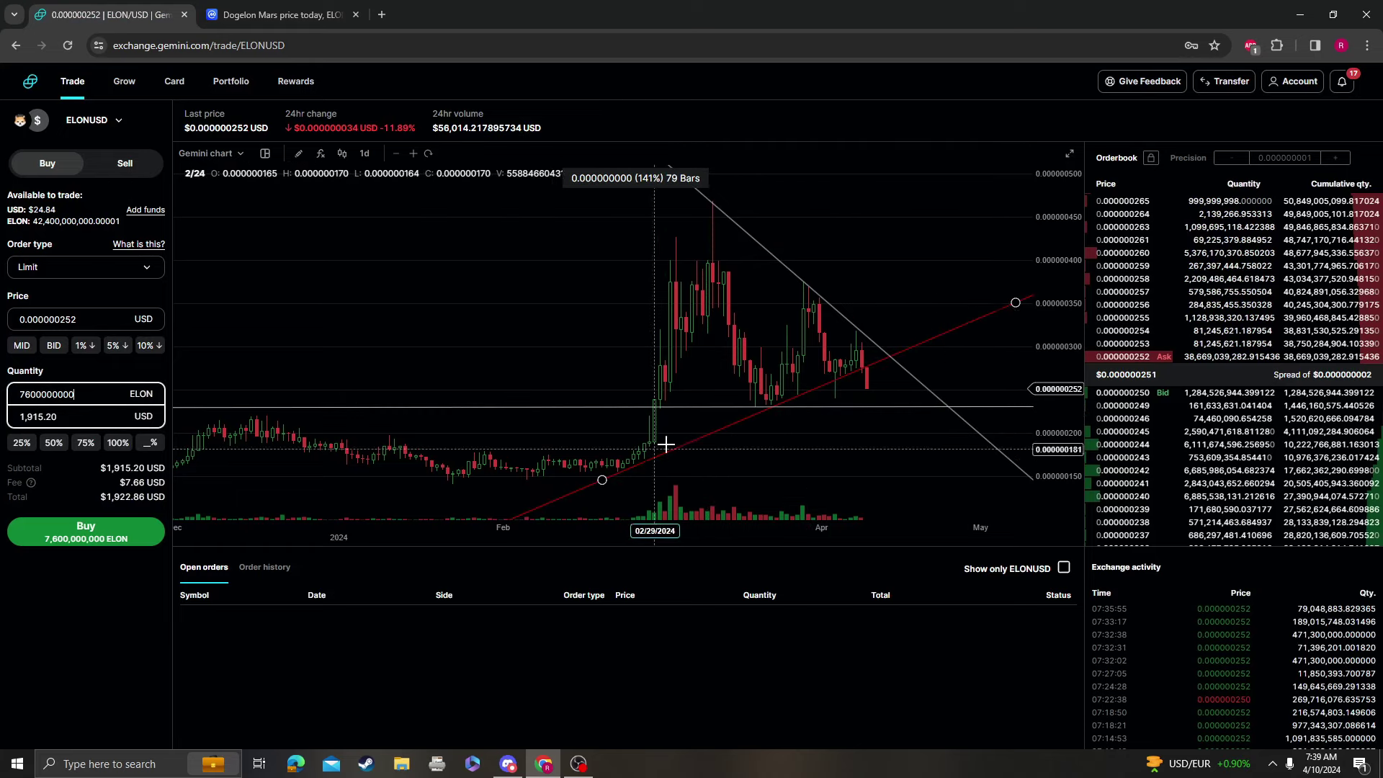
pyautogui.moveTo(1056, 287); pyautogui.dragTo(1054, 301)
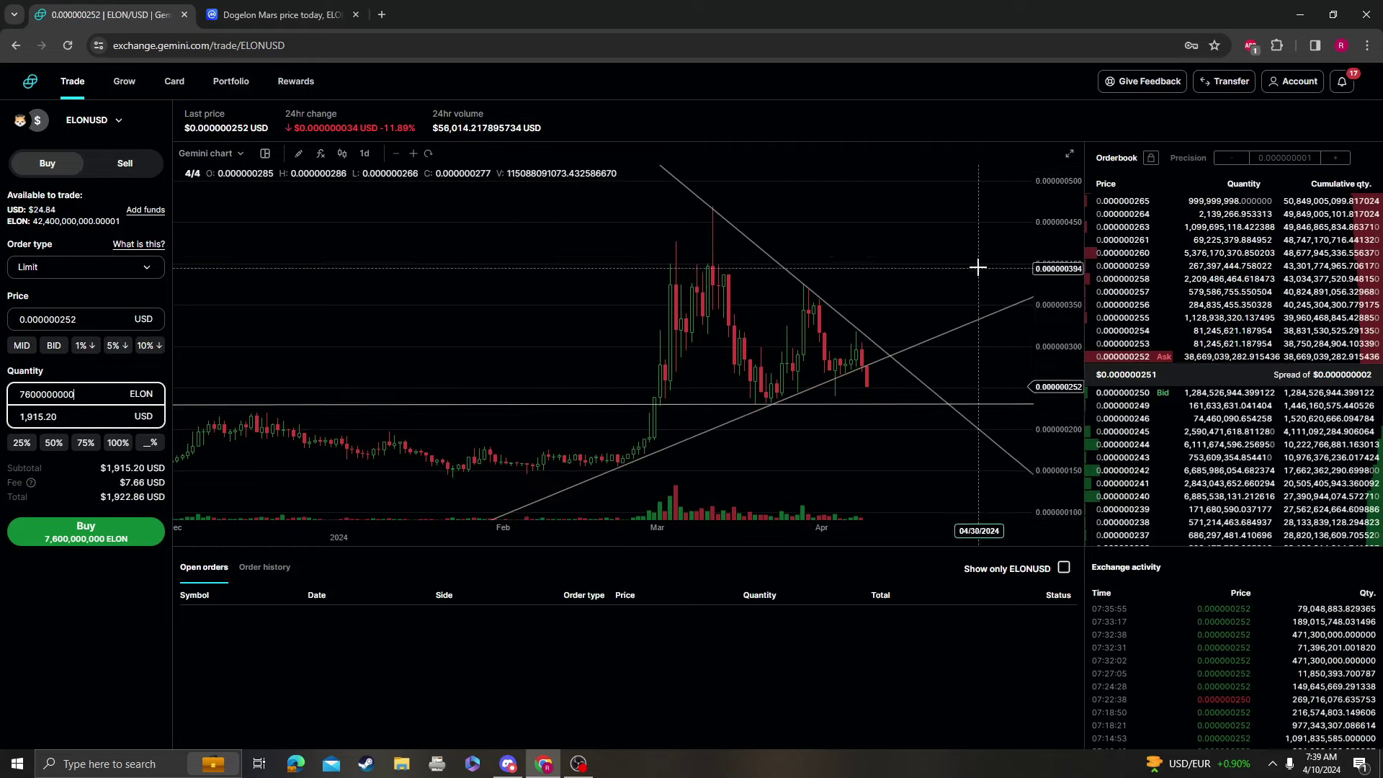
pyautogui.moveTo(978, 267); pyautogui.dragTo(885, 331)
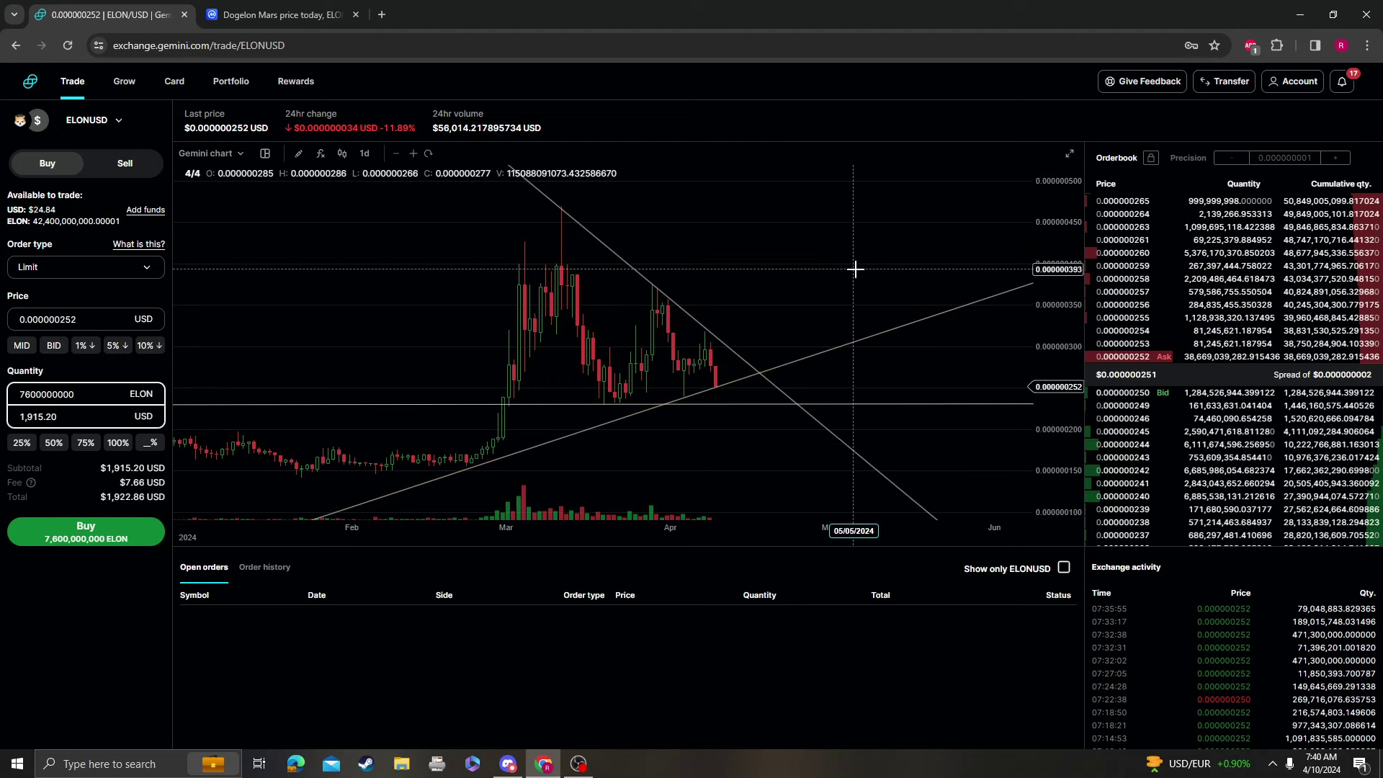
pyautogui.click(435, 481)
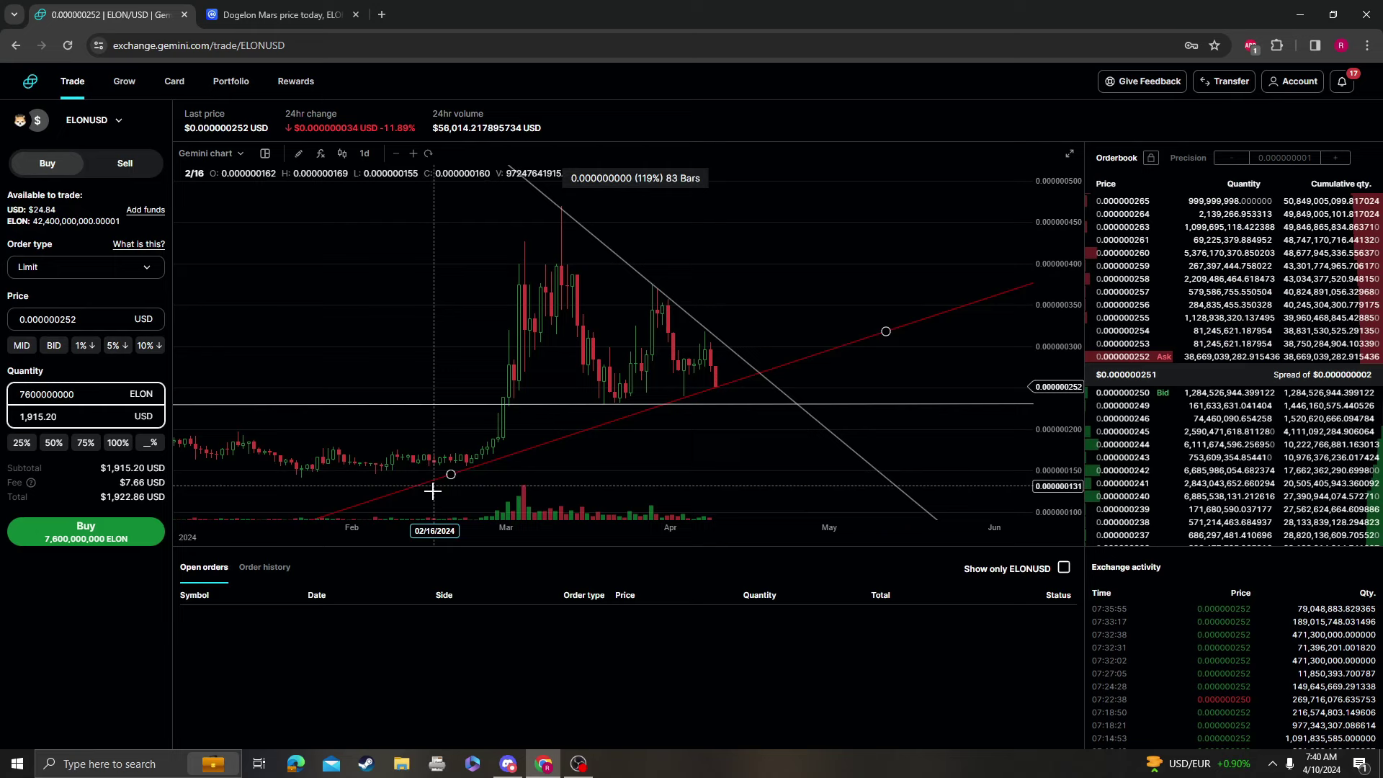
pyautogui.click(913, 334)
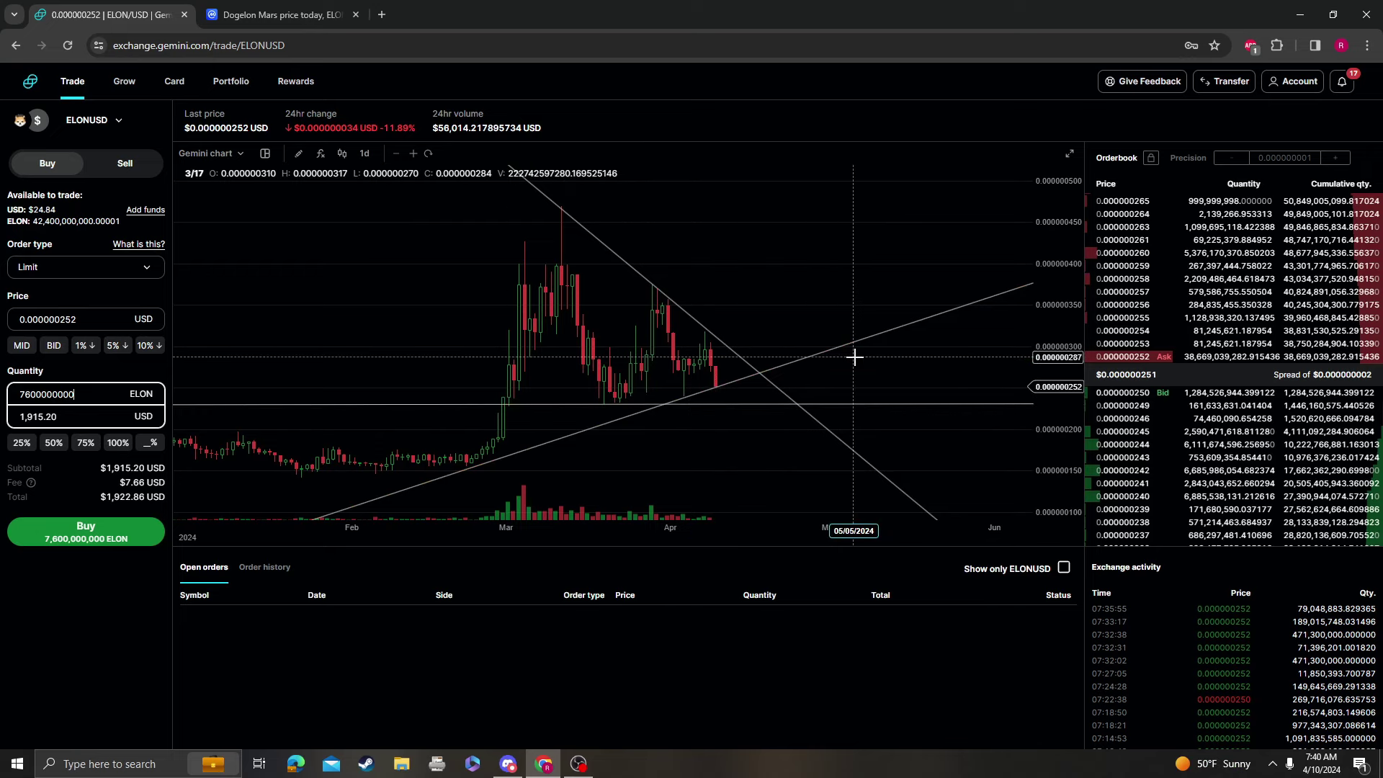
pyautogui.click(812, 358)
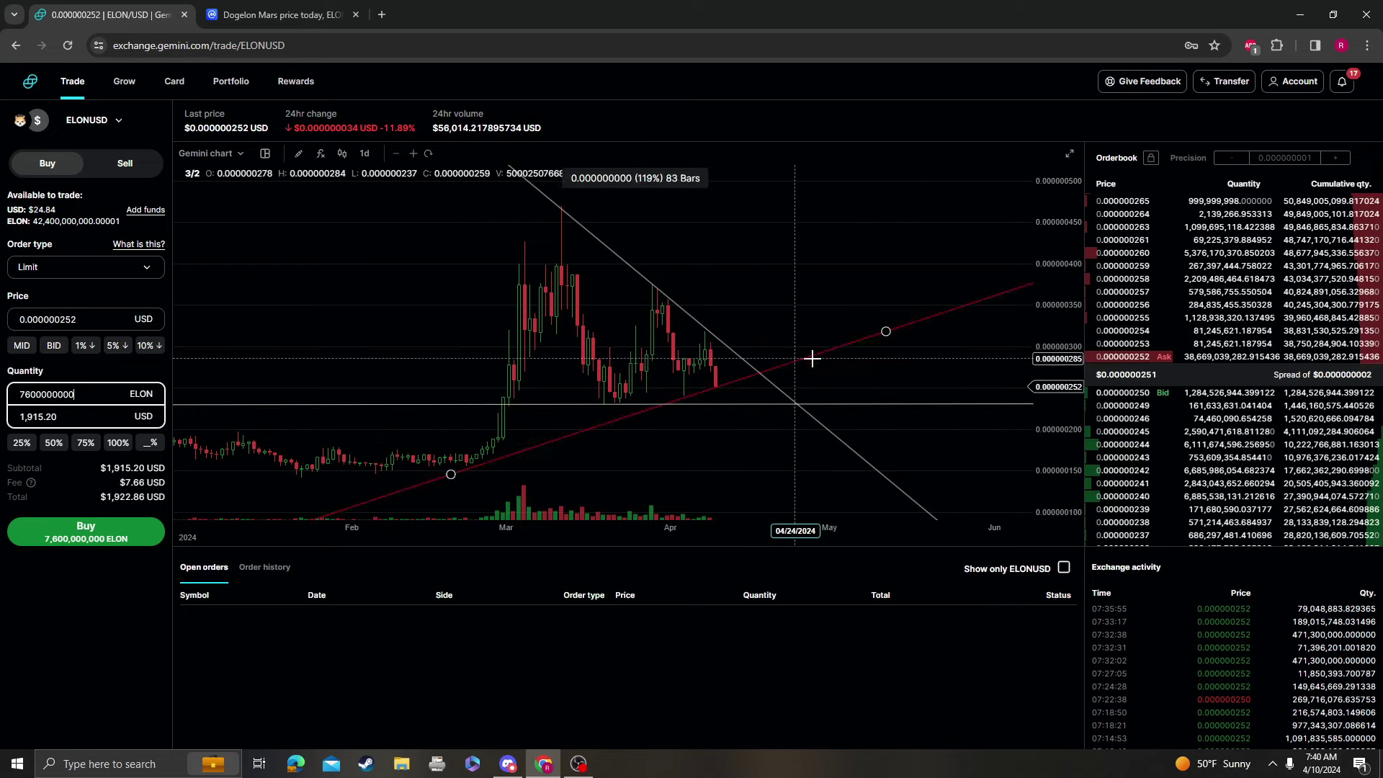
pyautogui.click(891, 347)
pyautogui.click(890, 402)
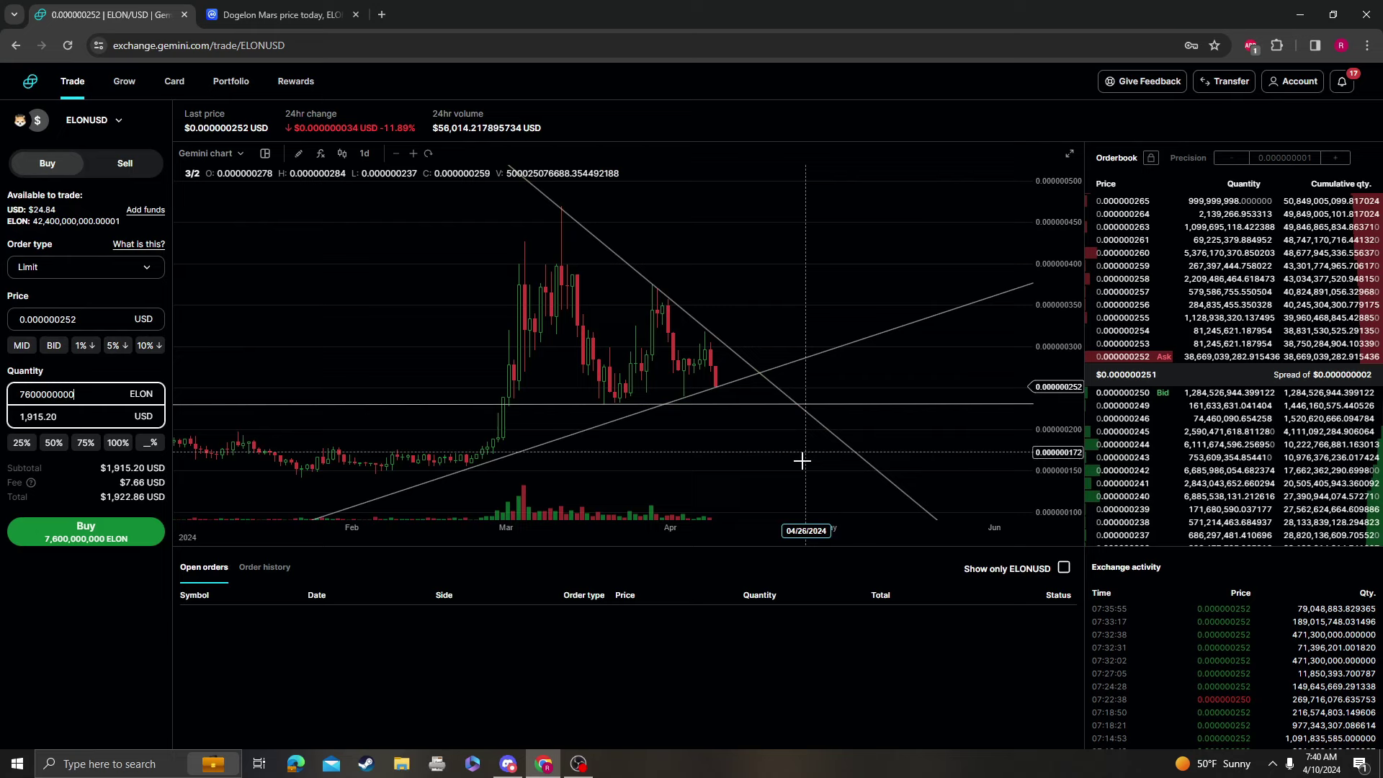
pyautogui.click(485, 459)
pyautogui.click(692, 448)
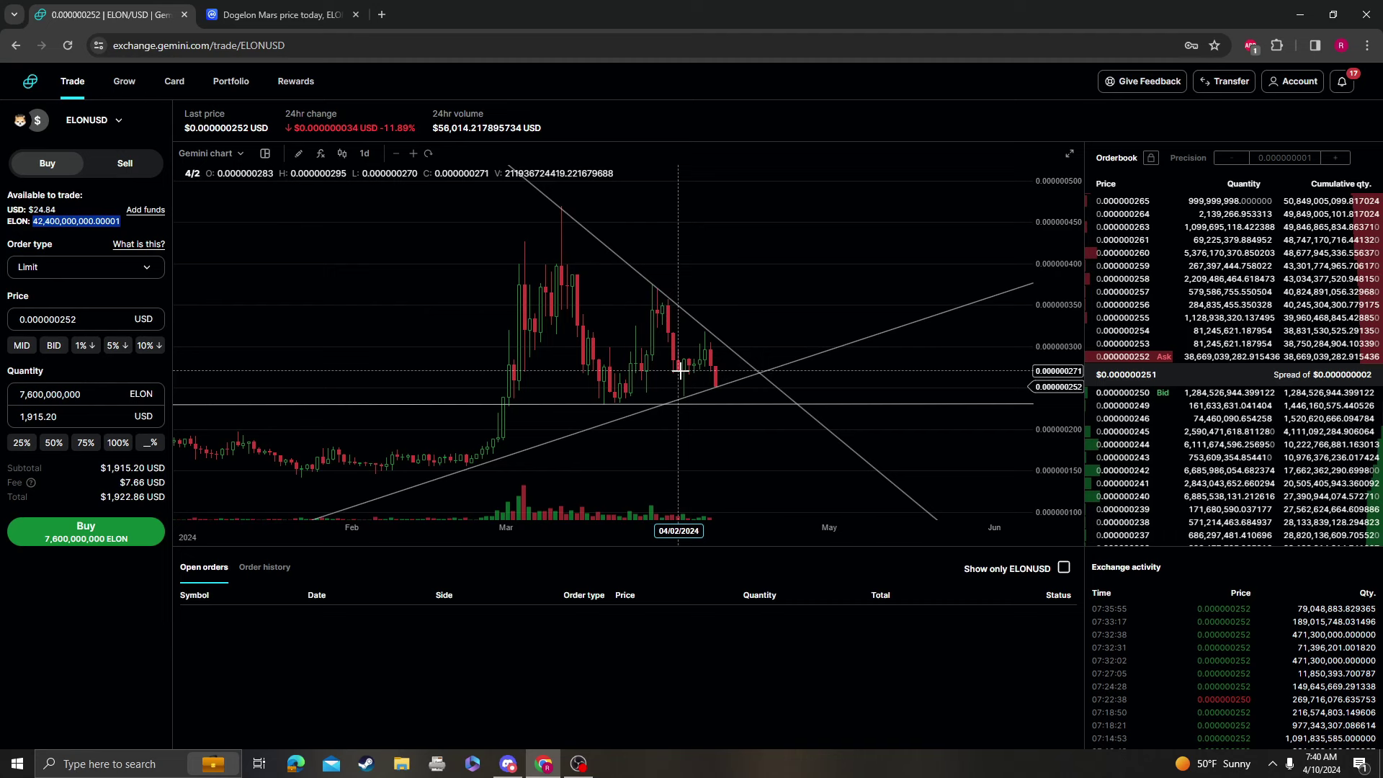
pyautogui.click(766, 362)
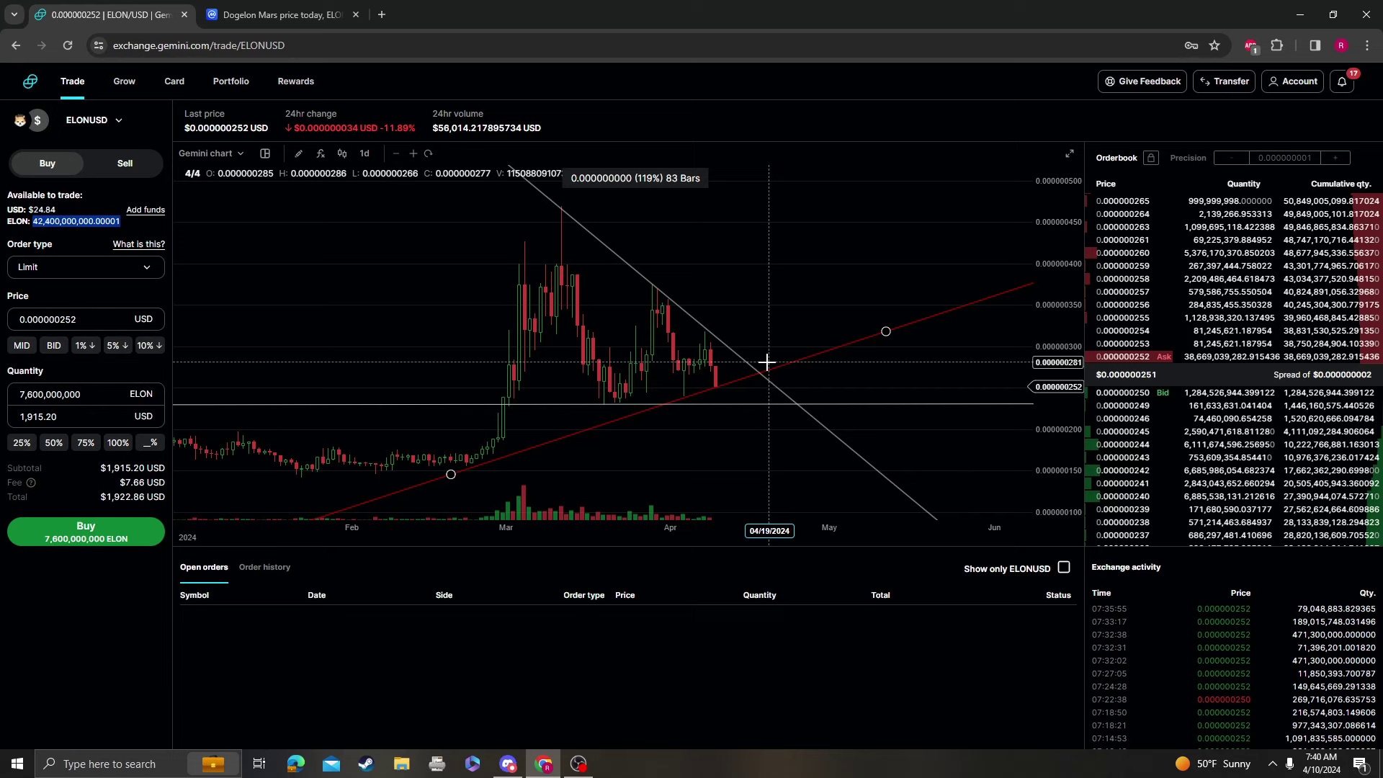
pyautogui.click(766, 362)
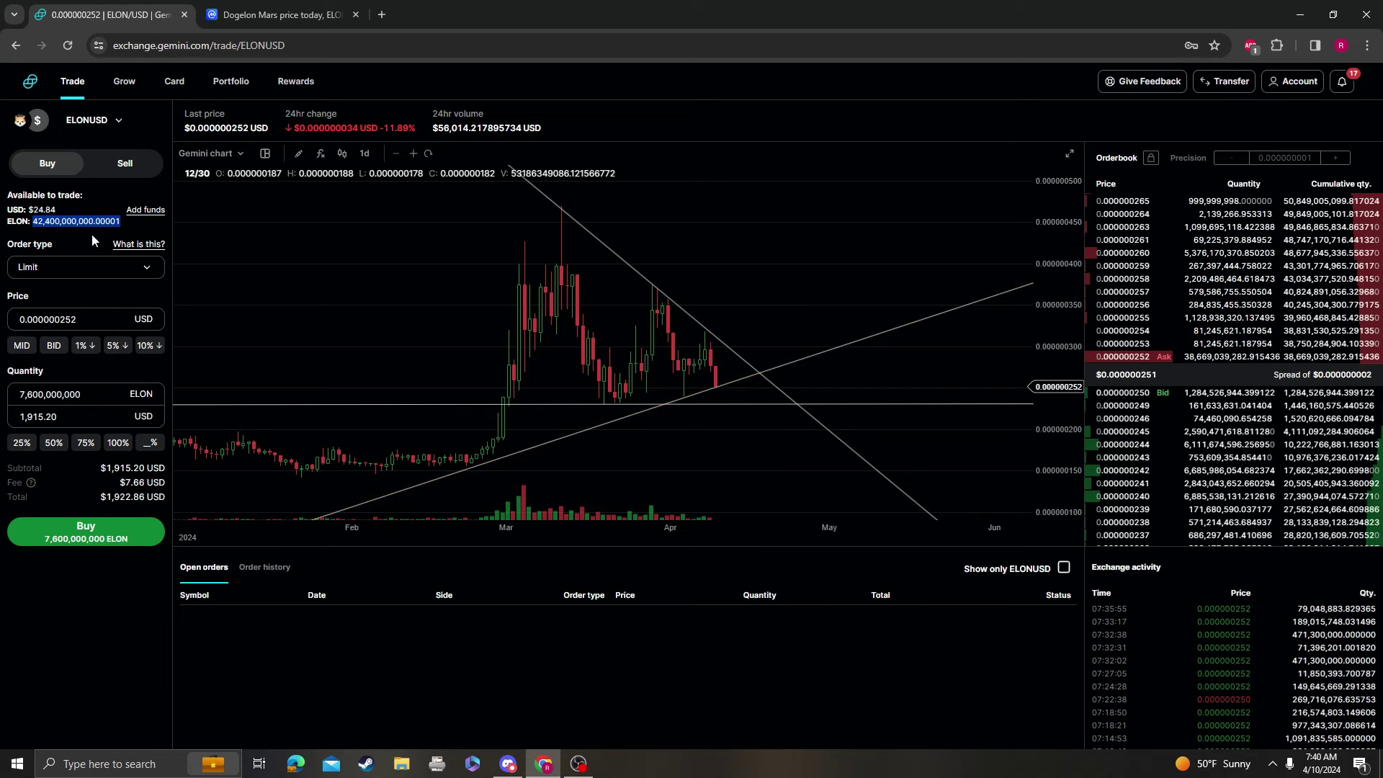
# Step: Switch back to the CoinMarketCap Dogelon Mars page, open its TradingView chart and set the price scale to logarithmic
pyautogui.click(259, 16)
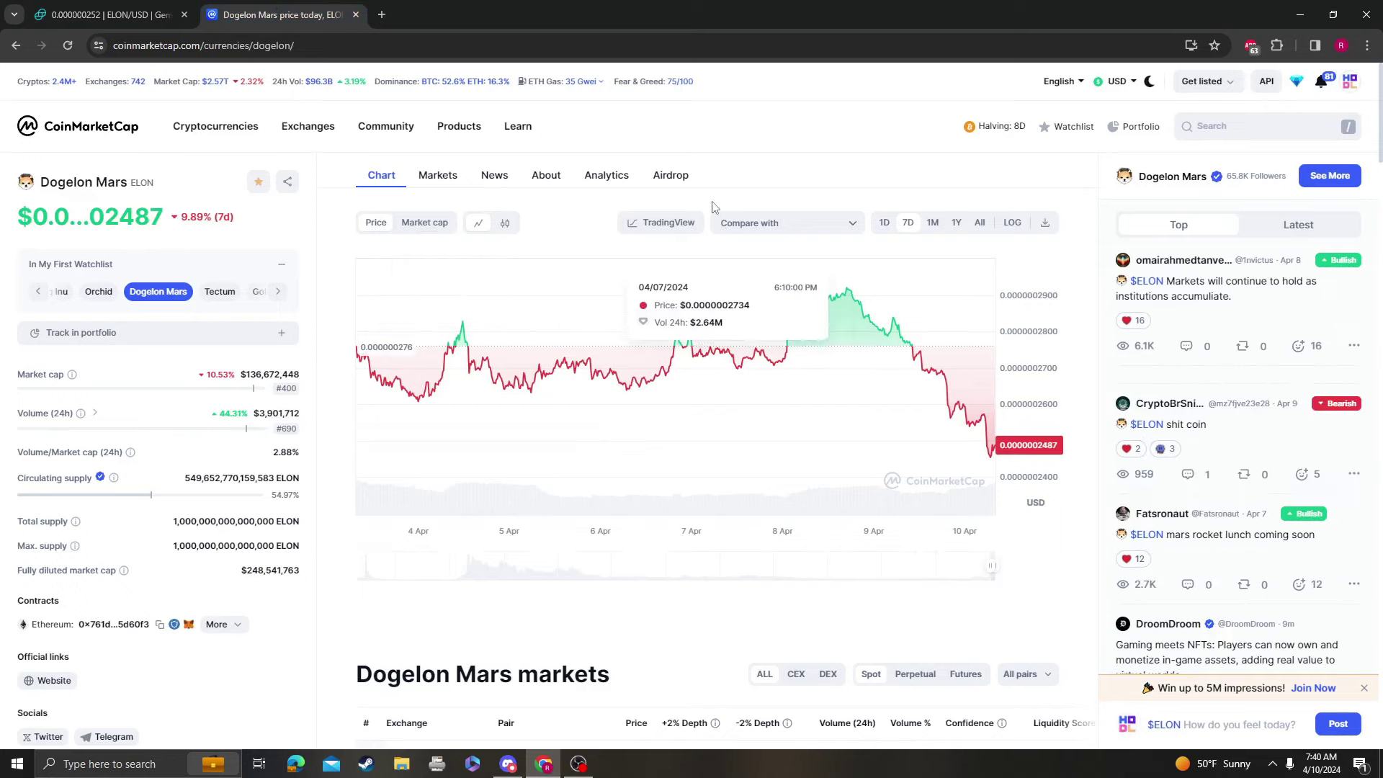
pyautogui.click(659, 221)
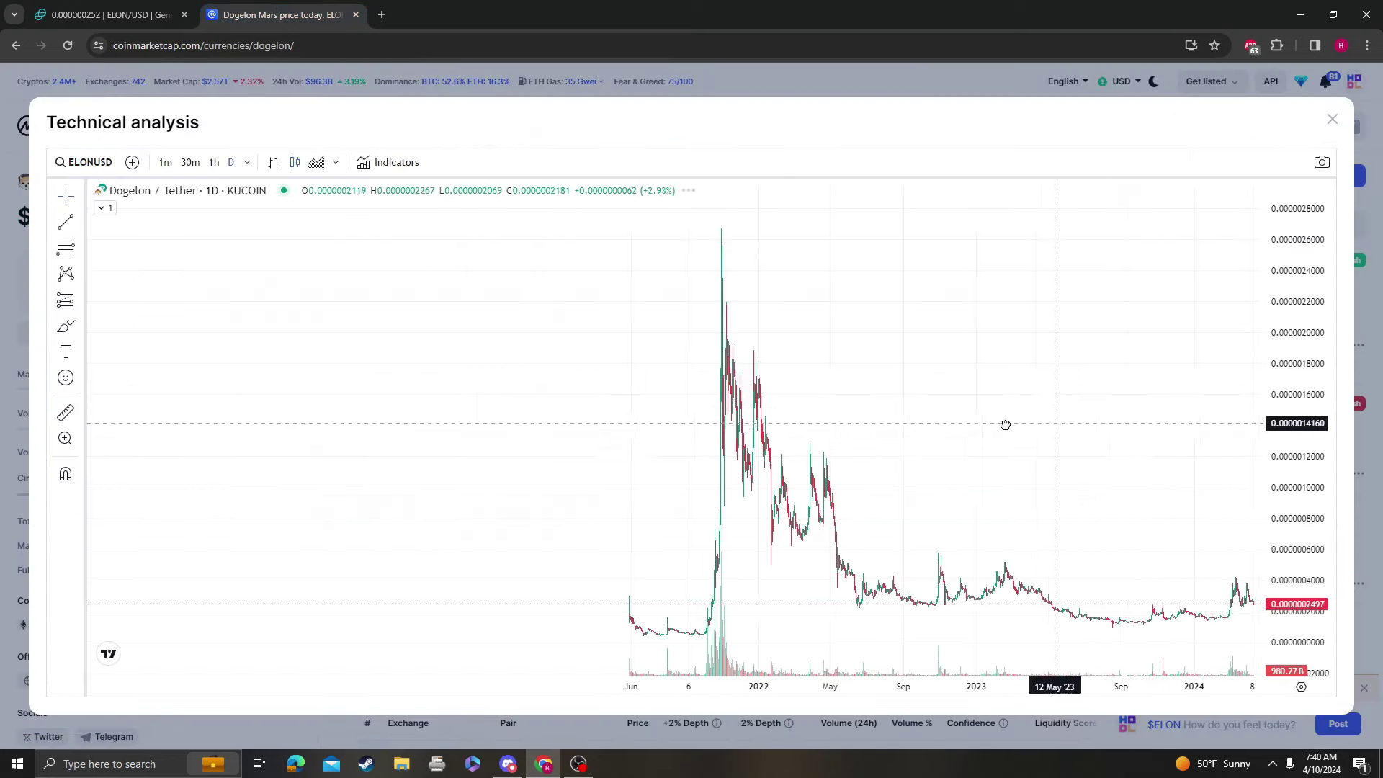
pyautogui.click(1302, 687)
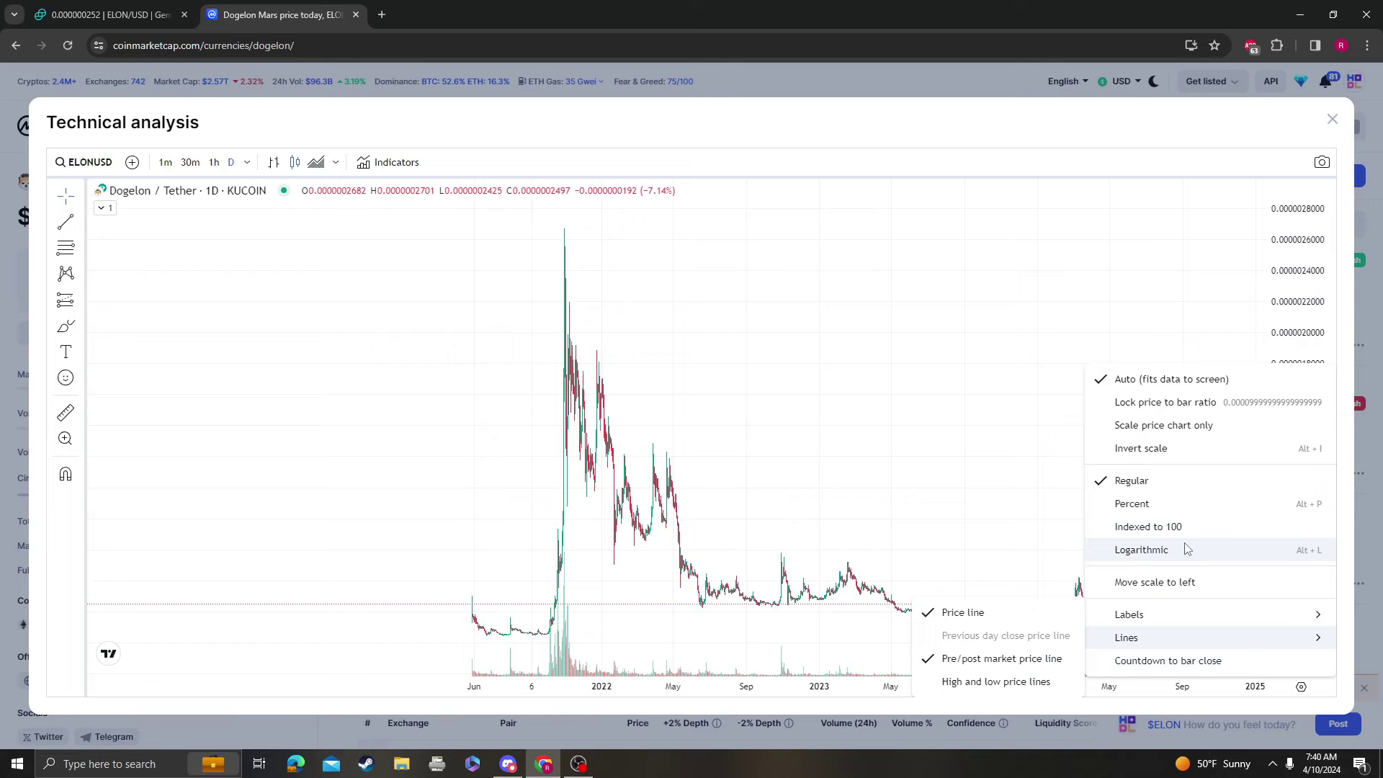
pyautogui.click(1152, 549)
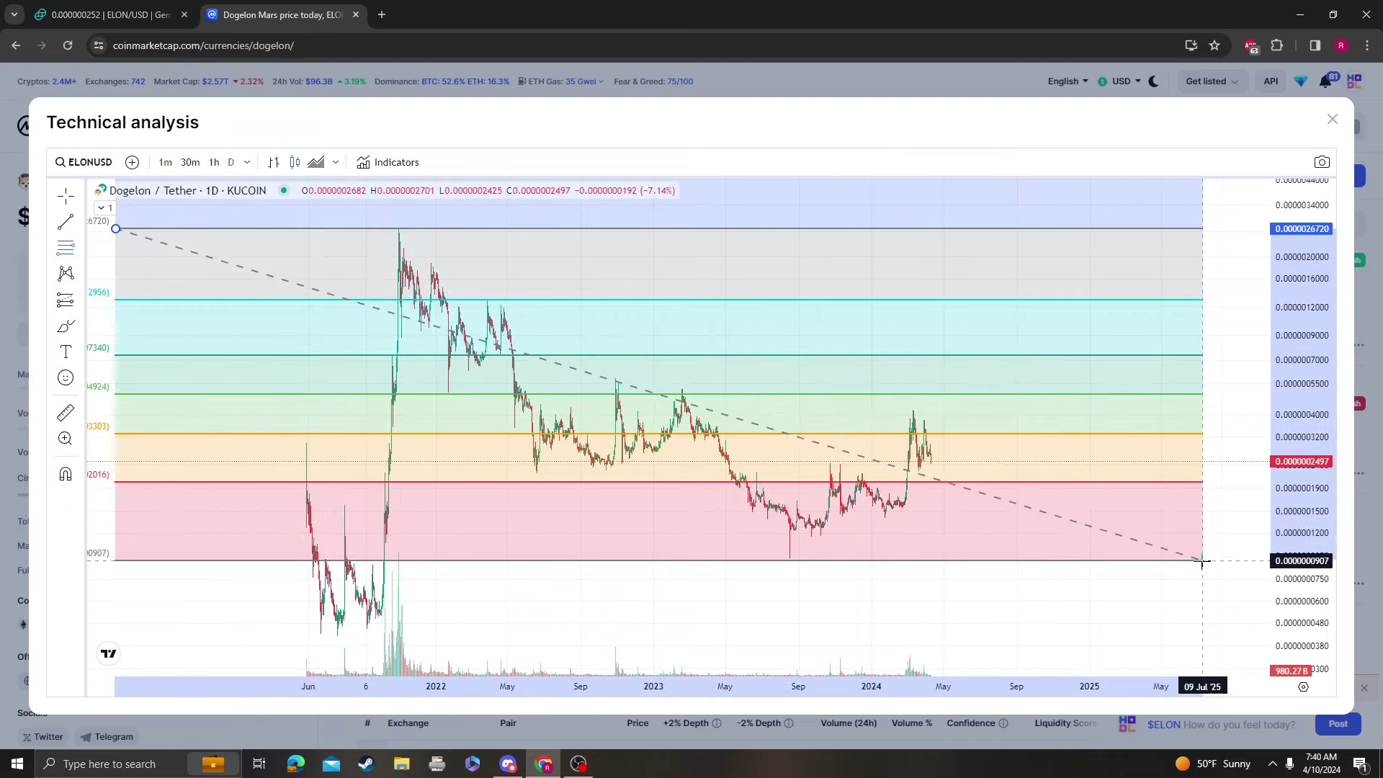
# Step: Draw a Fib retracement from the all-time high at 0.0000026720 down to the 2023 low at 0.0000000920
pyautogui.click(1205, 558)
pyautogui.click(1212, 558)
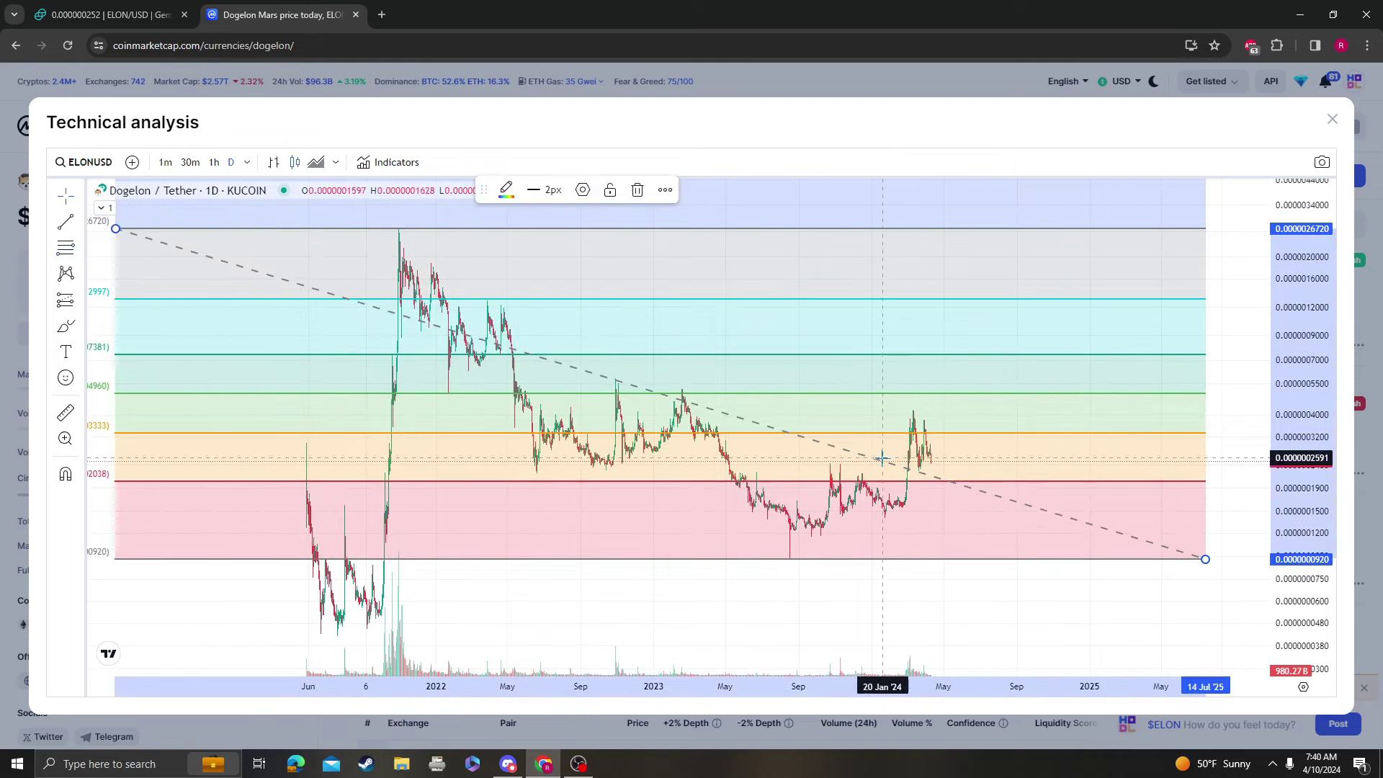
pyautogui.scroll(-1, 825, 476)
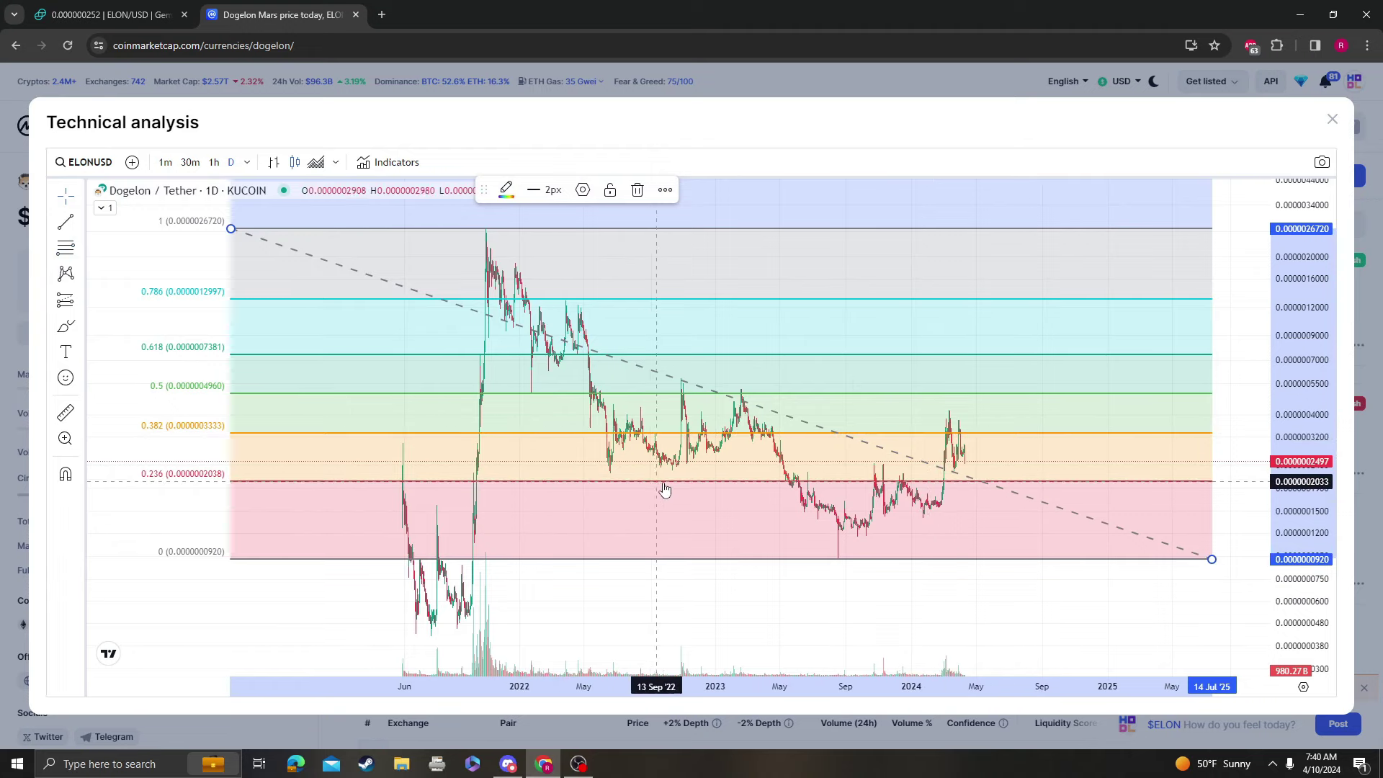
# Step: Add the Relative Strength Index and Stochastic RSI indicators to the chart
pyautogui.click(382, 157)
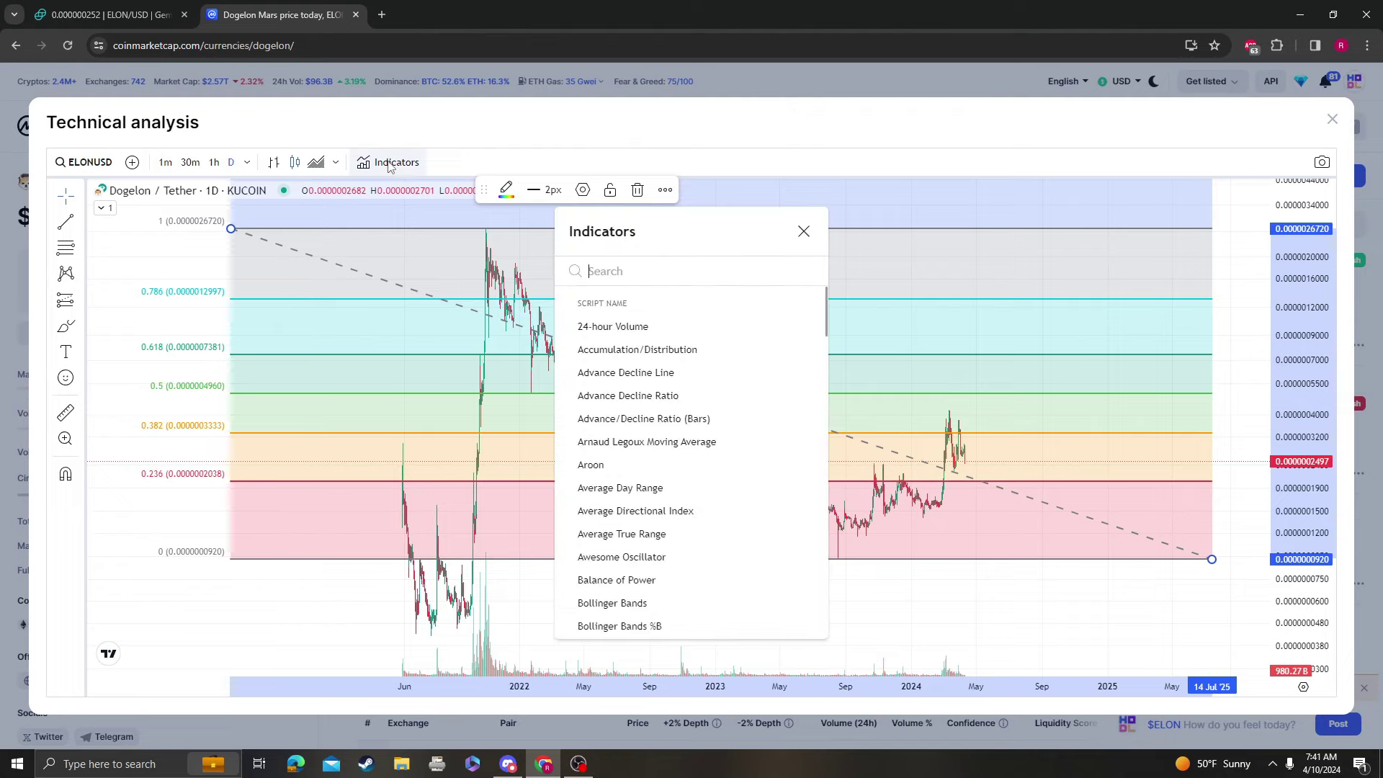
pyautogui.write('rsi')
pyautogui.click(681, 330)
pyautogui.click(608, 395)
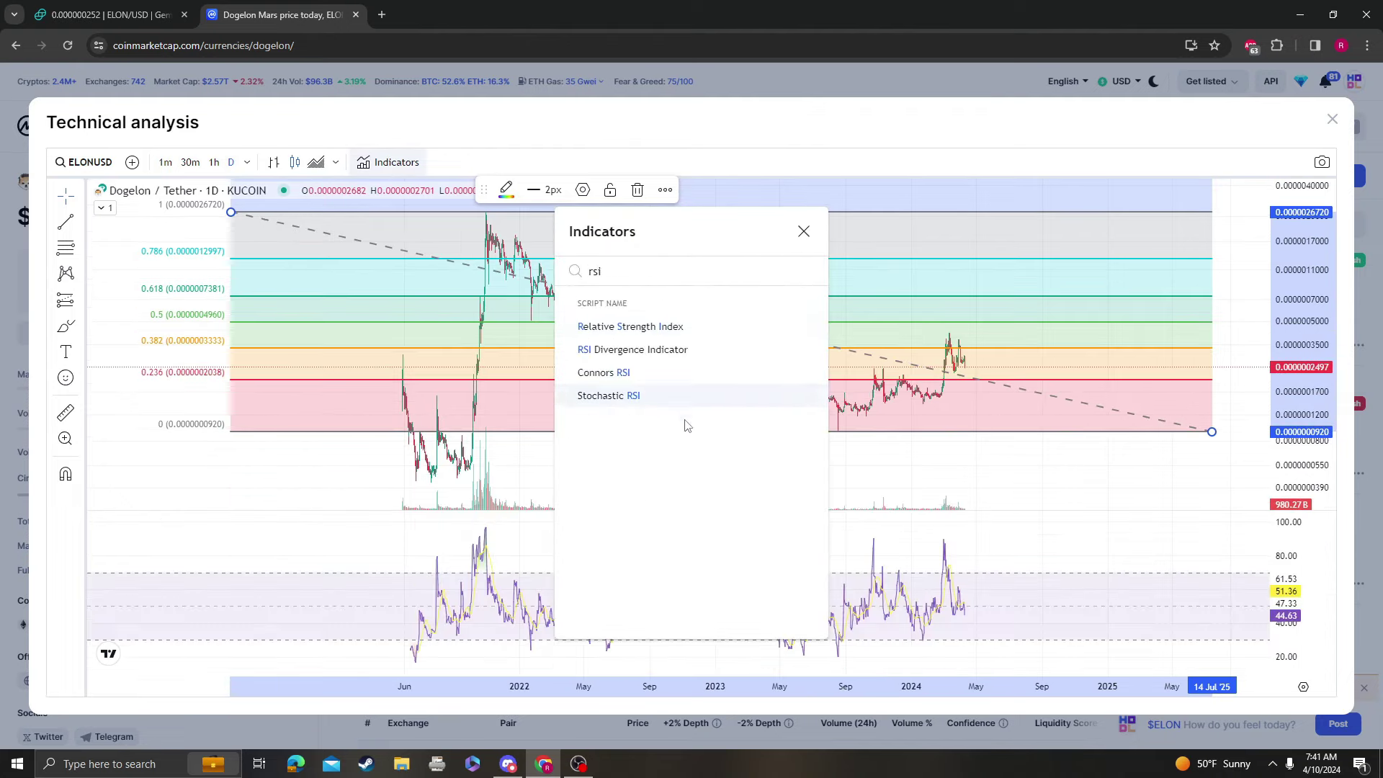
pyautogui.click(998, 418)
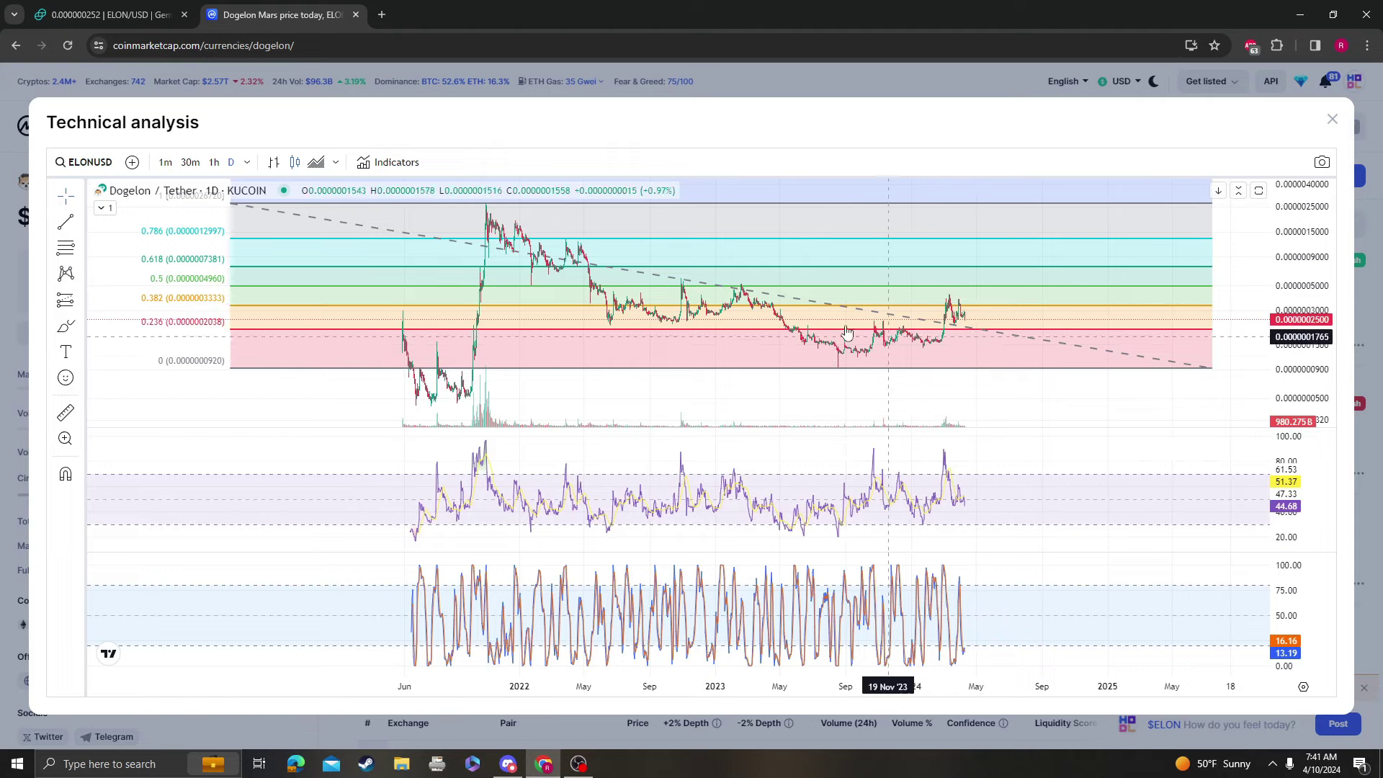
# Step: Circle the August 2023, January 2024 and projected next lows on RSI and price with the brush, and draw a rising support curve under price
pyautogui.moveTo(836, 528); pyautogui.dragTo(836, 530)
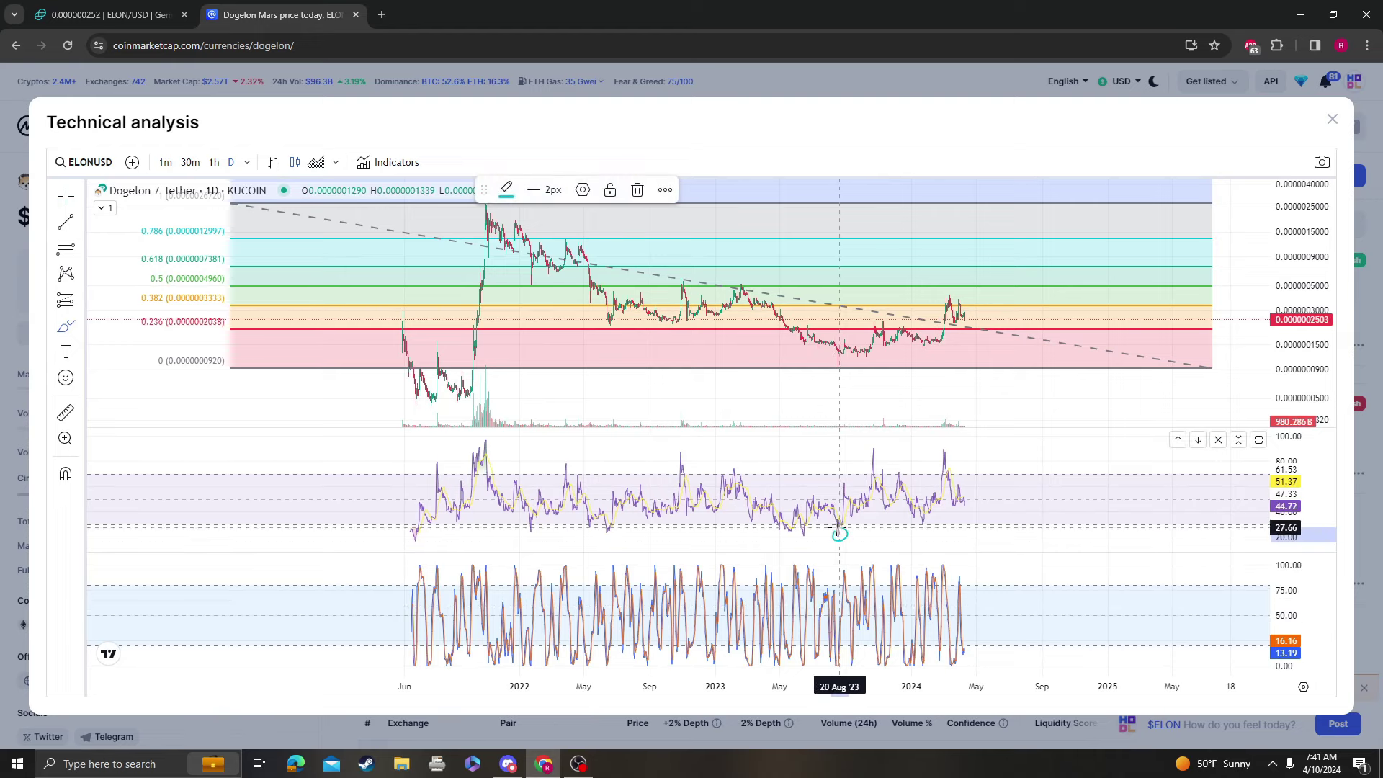
pyautogui.moveTo(918, 518); pyautogui.dragTo(924, 531)
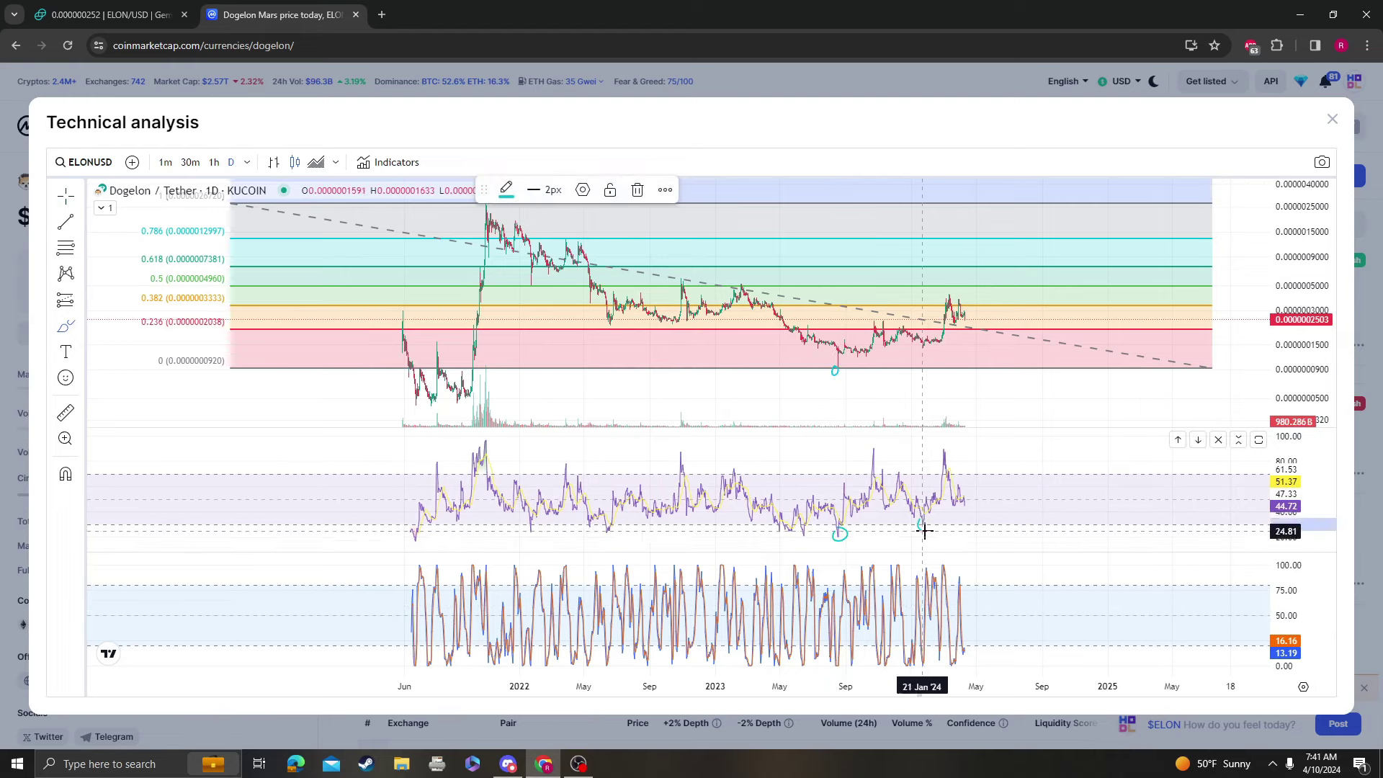
pyautogui.moveTo(924, 344)
pyautogui.mouseDown()
pyautogui.moveTo(981, 324)
pyautogui.moveTo(970, 327)
pyautogui.mouseUp()
pyautogui.moveTo(850, 373); pyautogui.dragTo(1014, 317)
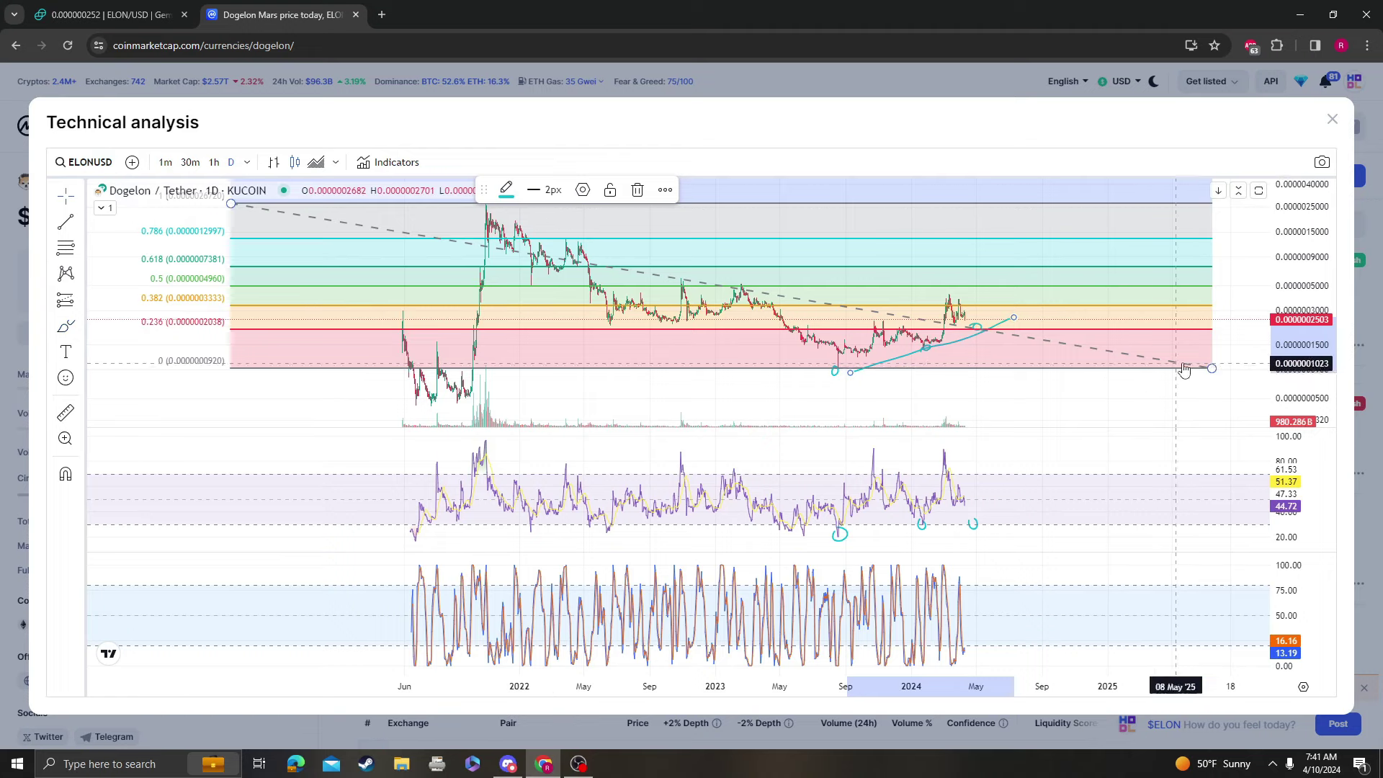
# Step: Delete the Fib retracement, the rising support curve and the circles on the price chart, keeping the RSI circles
pyautogui.click(1102, 350)
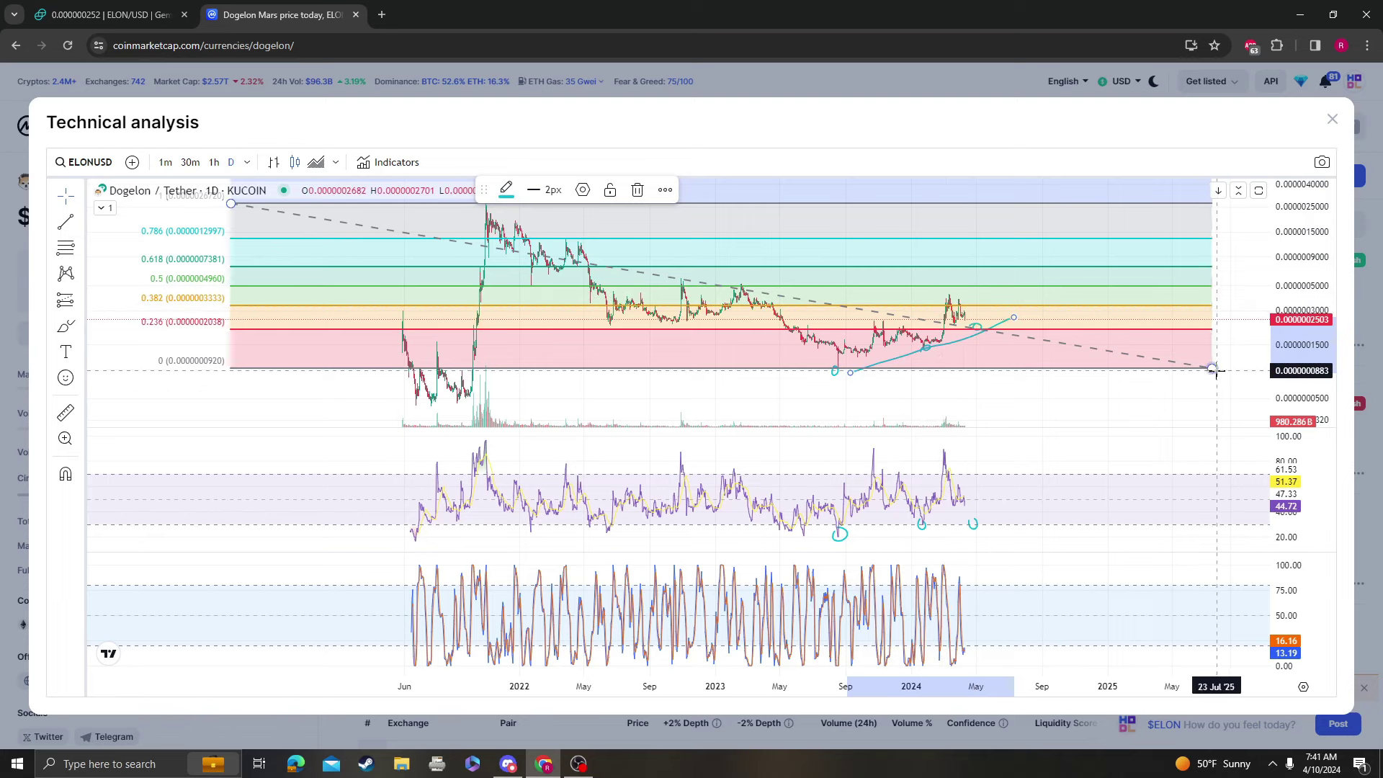
pyautogui.press('Delete')
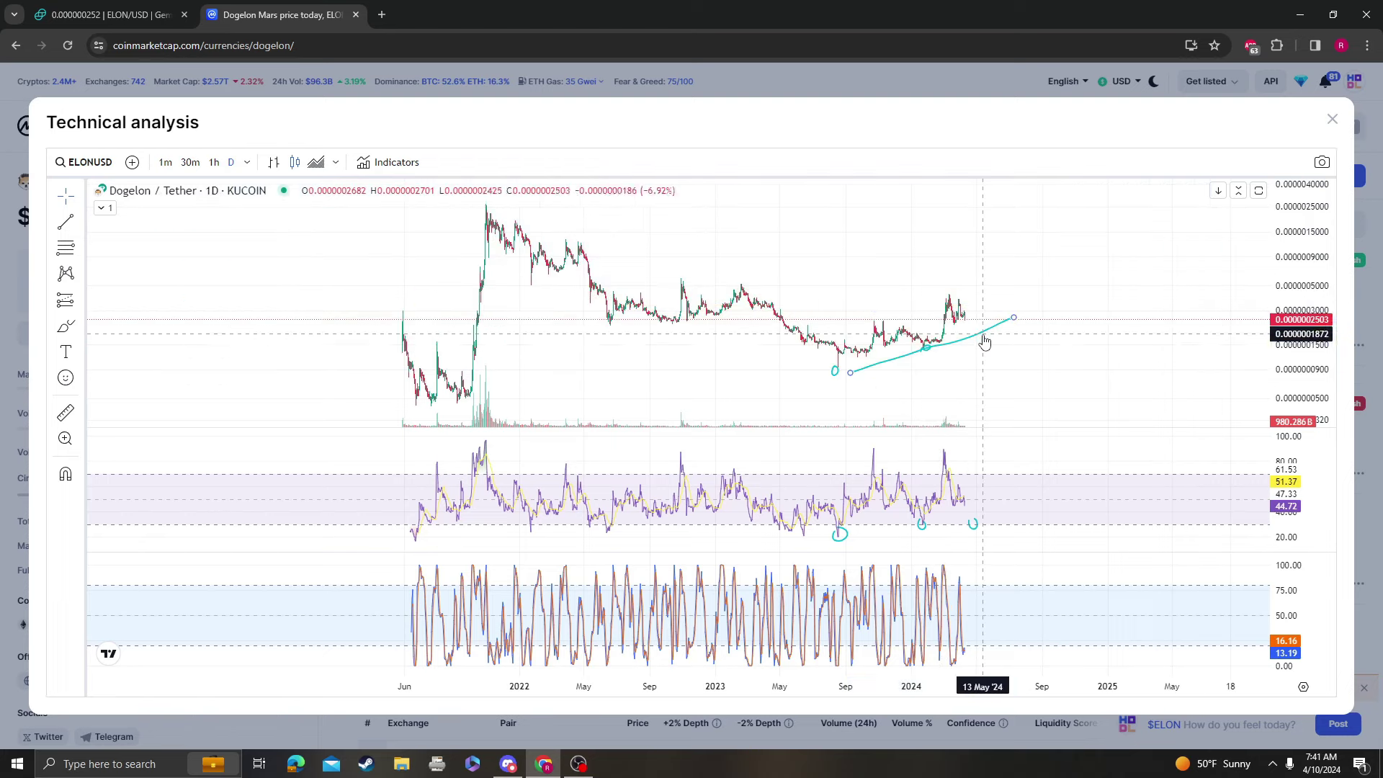
pyautogui.press('Delete')
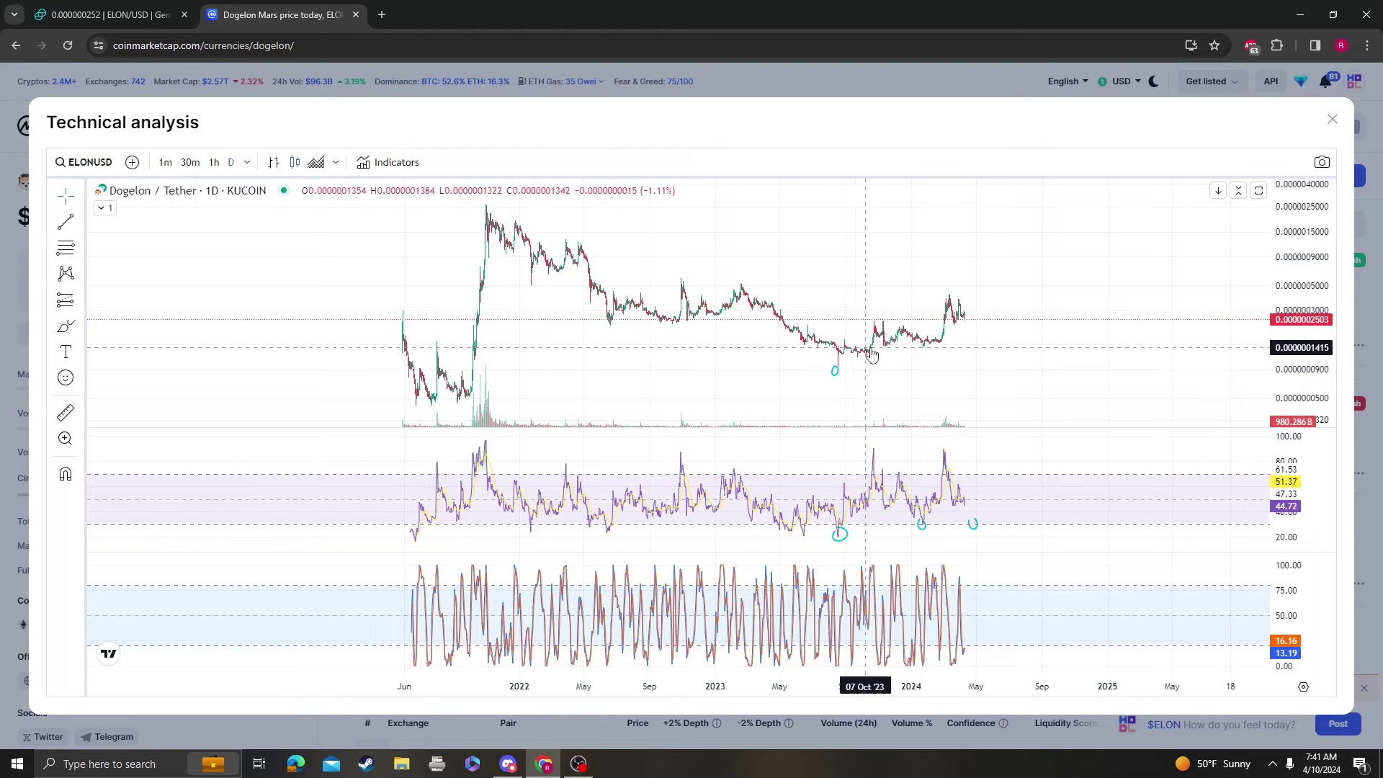
pyautogui.moveTo(873, 361); pyautogui.dragTo(778, 355)
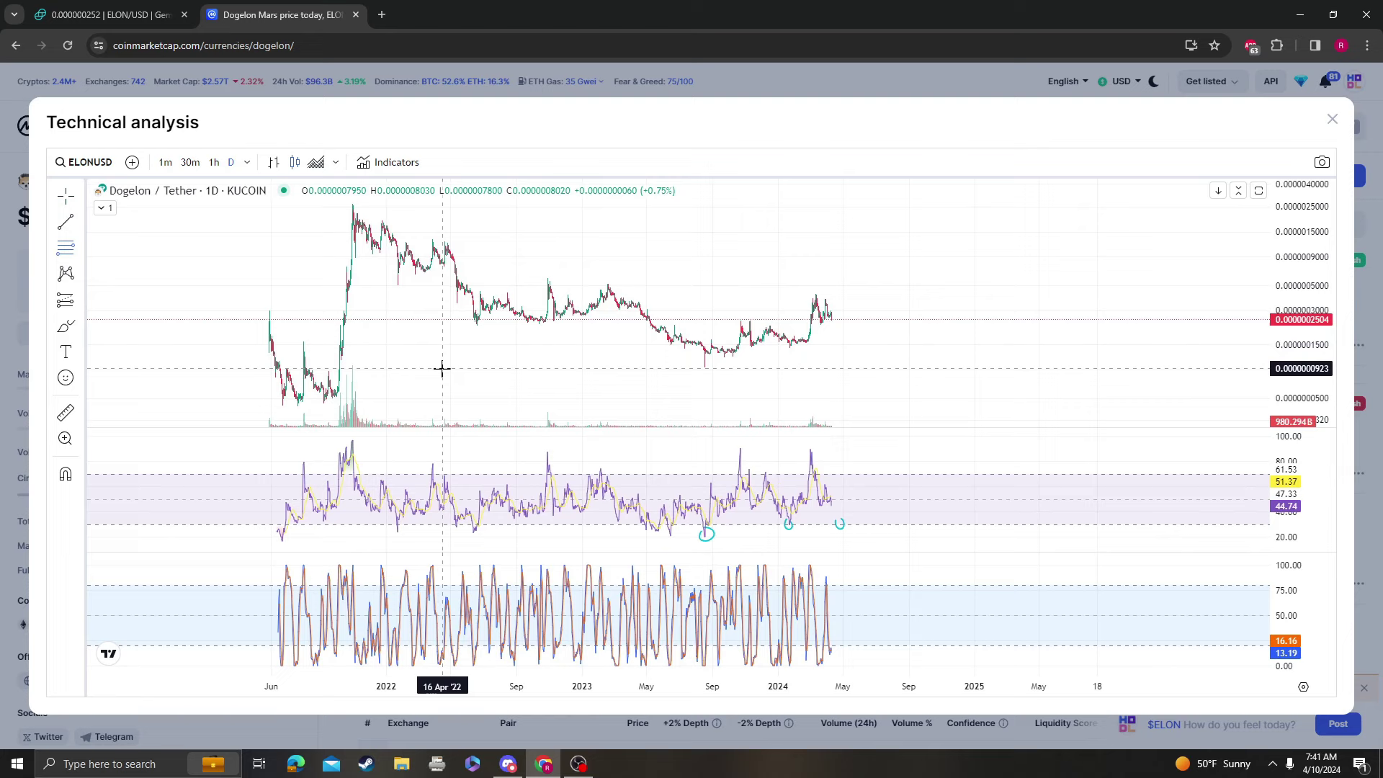
# Step: Draw a Fib retracement from 0.0000000951 at 21 Mar '22 up to 0.0000004270 at 02 Aug '25
pyautogui.moveTo(442, 367)
pyautogui.mouseDown()
pyautogui.moveTo(1030, 324)
pyautogui.moveTo(1088, 293)
pyautogui.mouseUp()
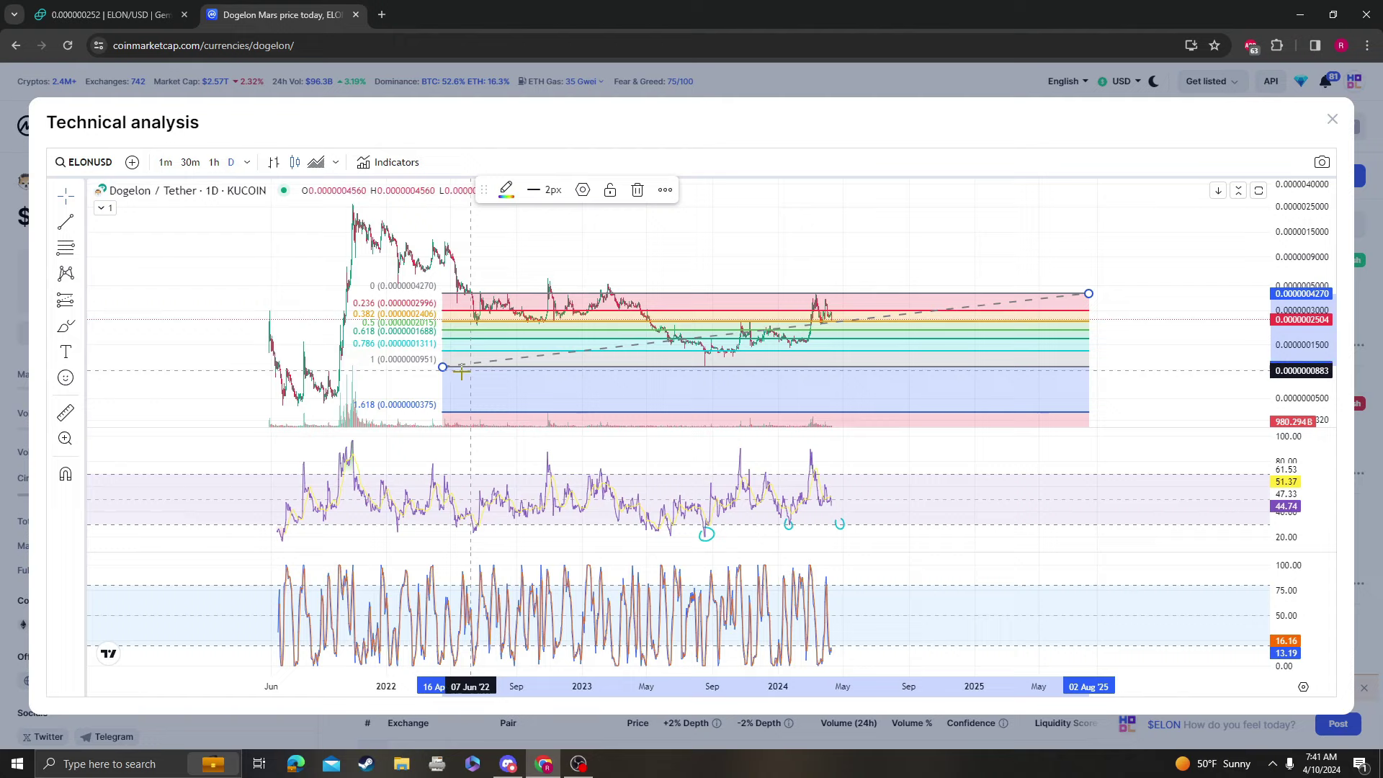
pyautogui.moveTo(443, 367); pyautogui.dragTo(428, 367)
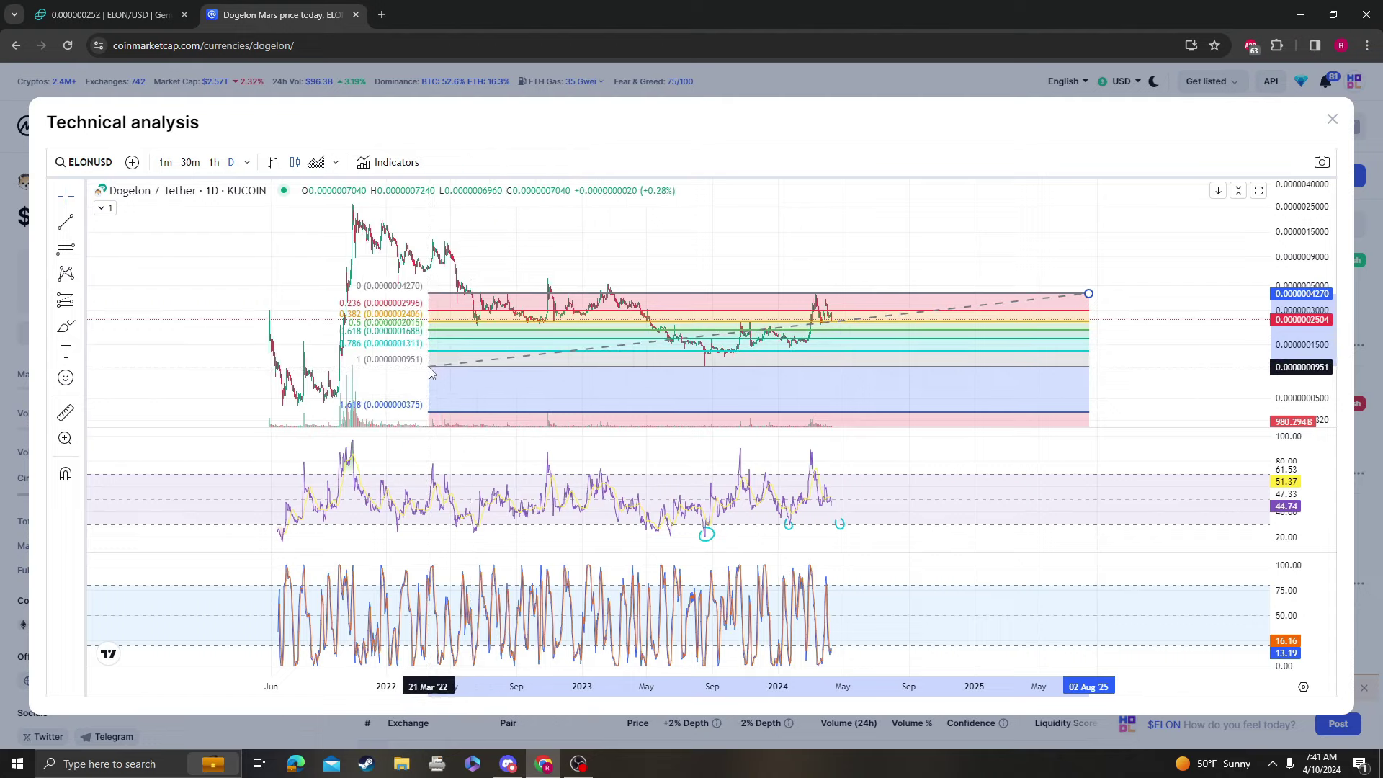
pyautogui.scroll(7, 794, 329)
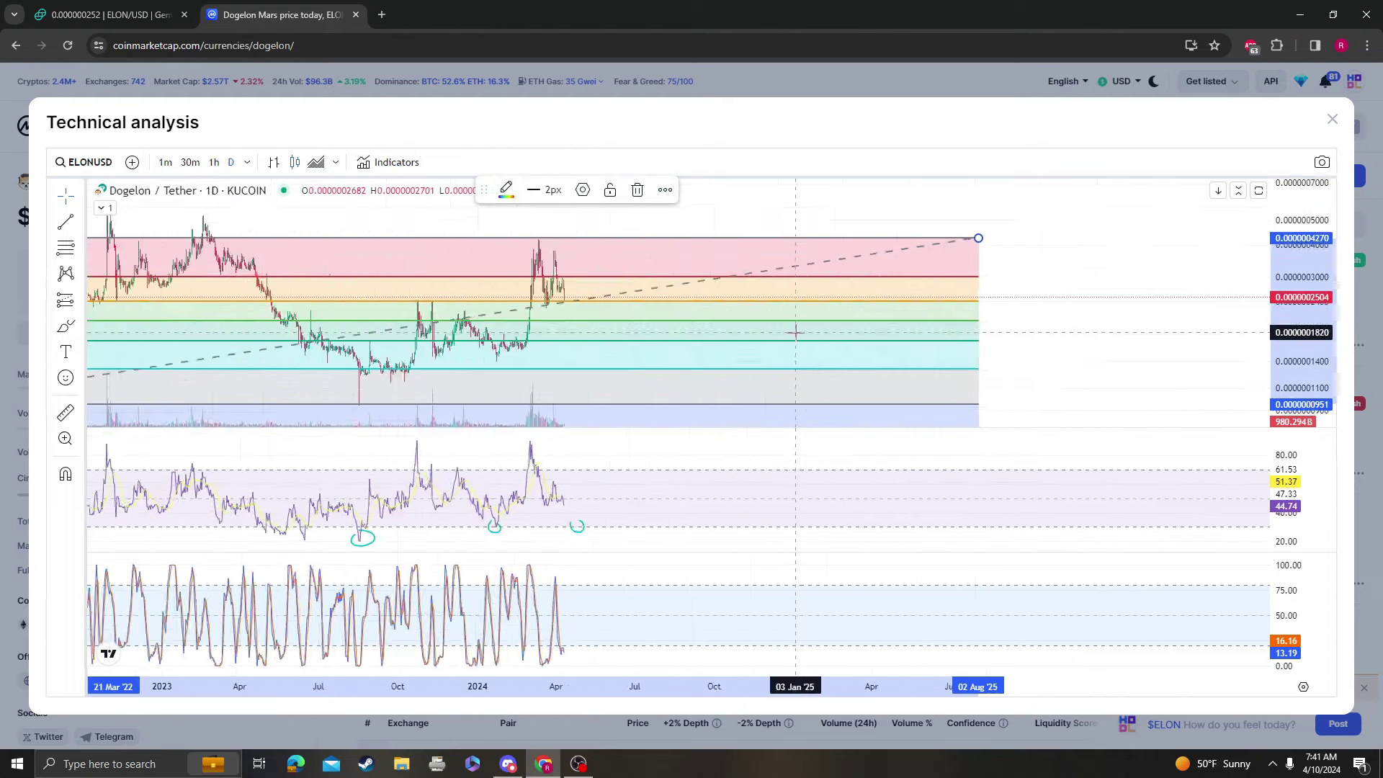
pyautogui.moveTo(1069, 279); pyautogui.dragTo(1194, 277)
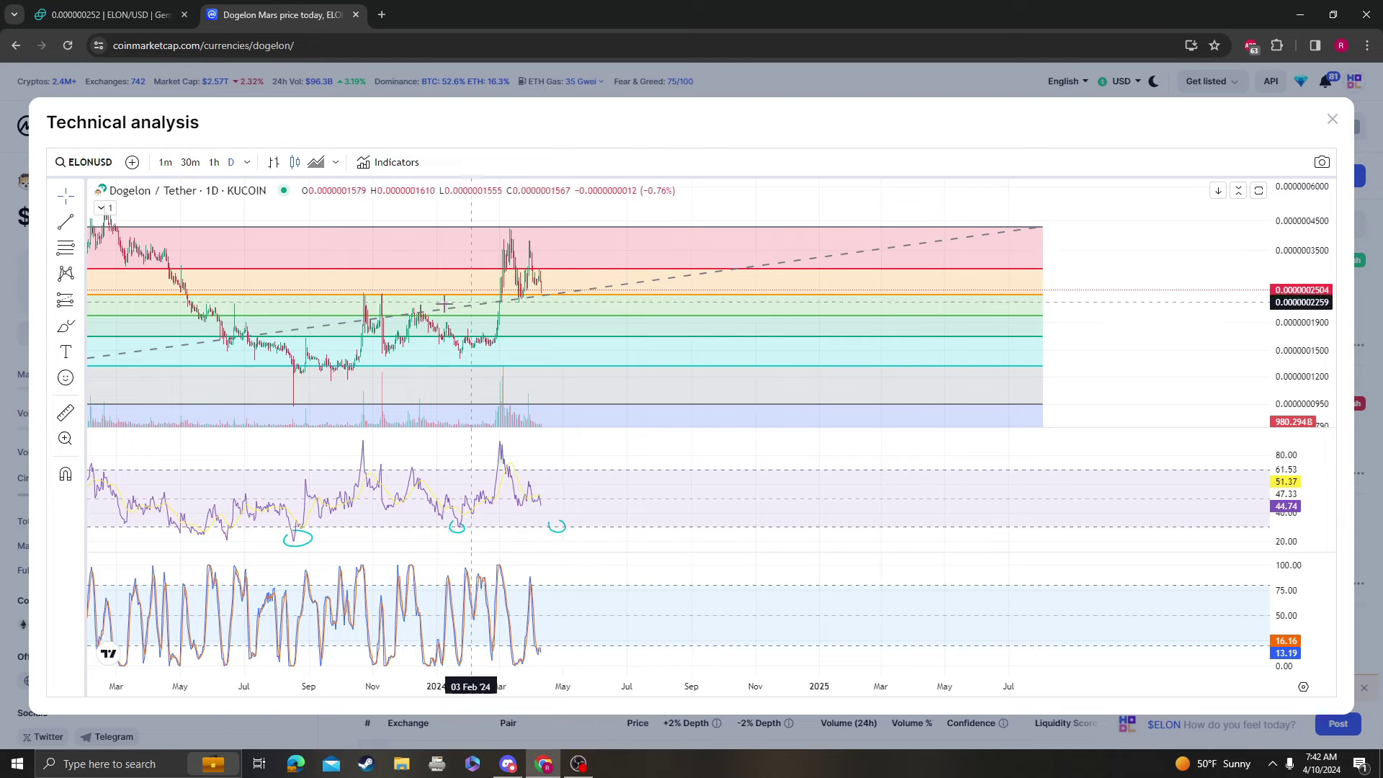
# Step: Sketch a projected dip and bounce after the latest candle with the brush, and circle the successive lower highs from March 2024
pyautogui.click(65, 326)
pyautogui.moveTo(541, 287); pyautogui.dragTo(545, 290)
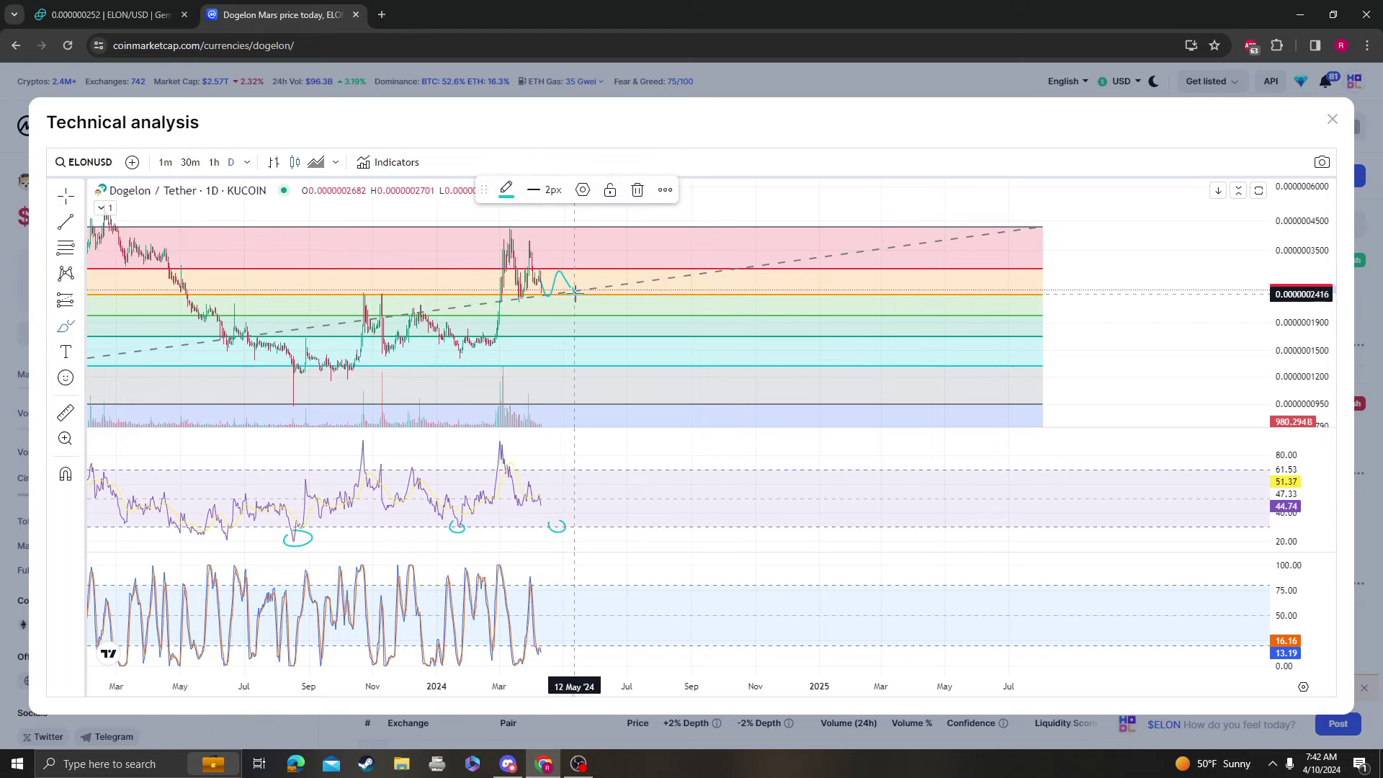
pyautogui.moveTo(506, 224)
pyautogui.mouseDown()
pyautogui.moveTo(566, 274)
pyautogui.moveTo(553, 265)
pyautogui.mouseUp()
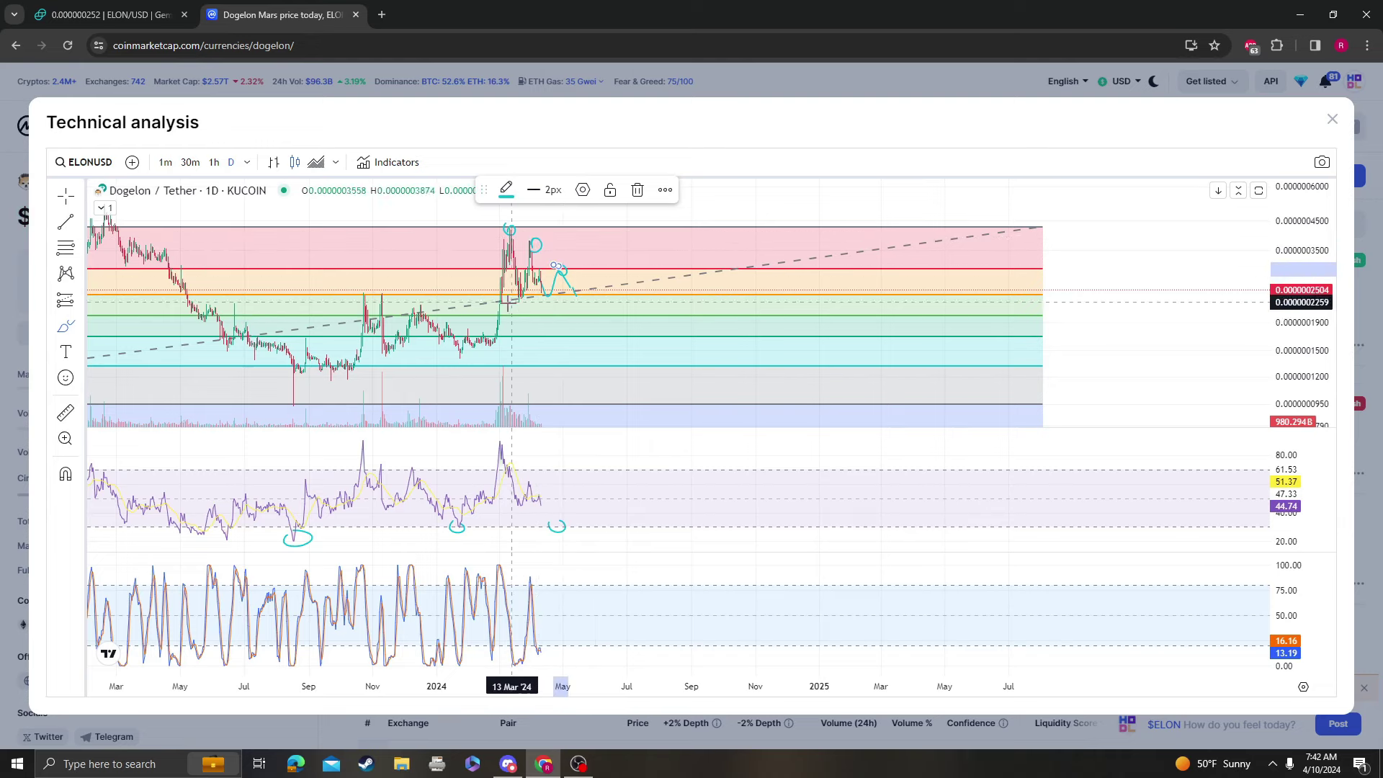
# Step: Brush a flat support line and a descending resistance line into a triangle, and sketch a projected upward breakout above the 0.0000004270 level
pyautogui.moveTo(482, 301); pyautogui.dragTo(649, 295)
pyautogui.moveTo(498, 230)
pyautogui.mouseDown()
pyautogui.moveTo(662, 303)
pyautogui.moveTo(612, 292)
pyautogui.moveTo(693, 196)
pyautogui.mouseUp()
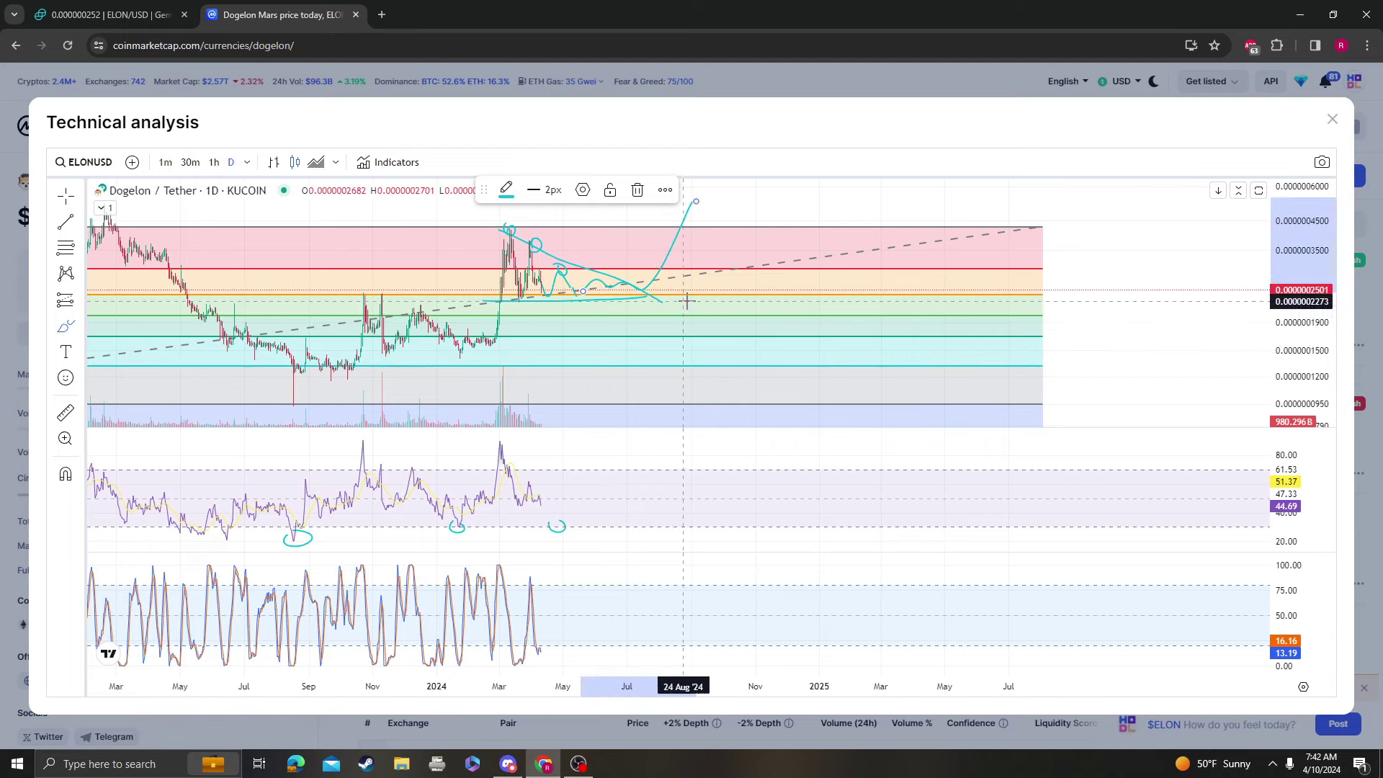
pyautogui.scroll(-2, 685, 299)
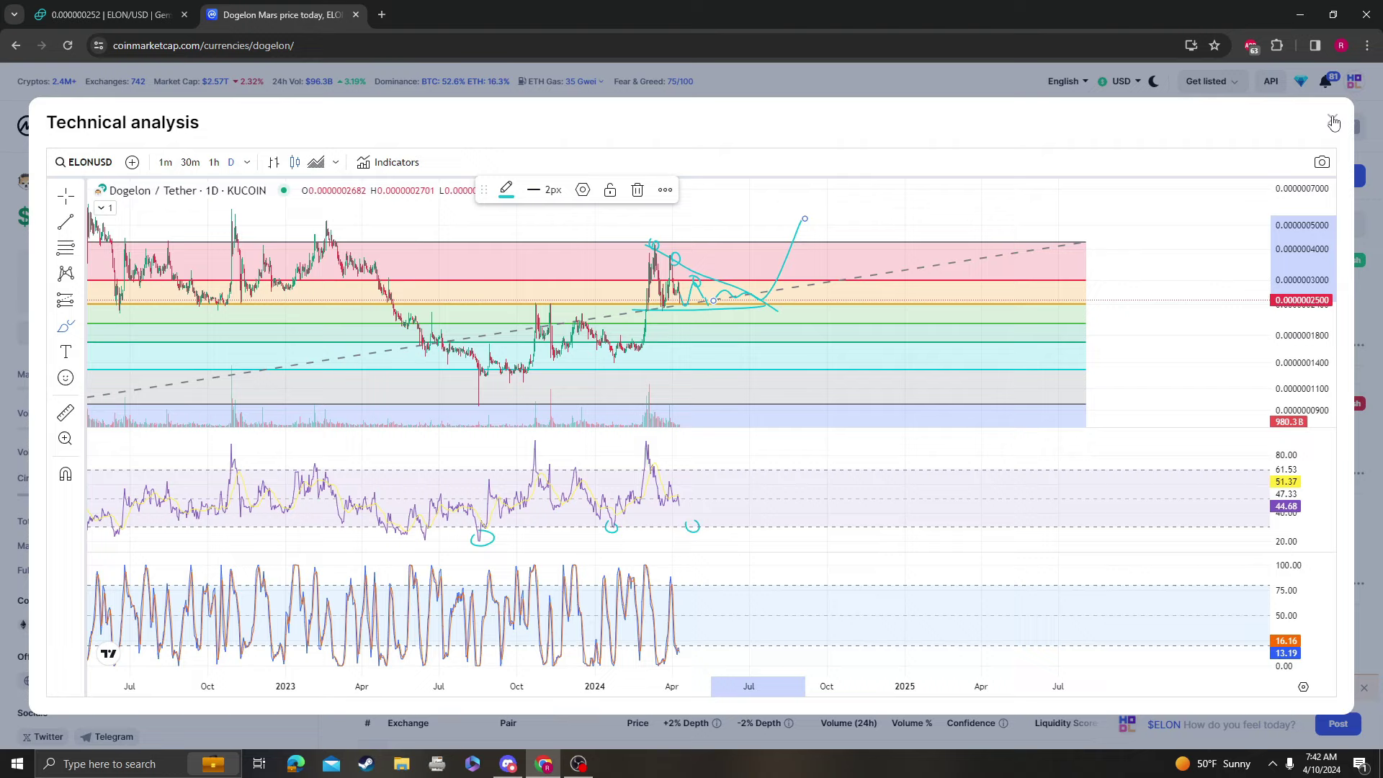
# Step: Switch to the Gemini ELONUSD trading page and highlight the available ELON balance
pyautogui.scroll(-3, 750, 262)
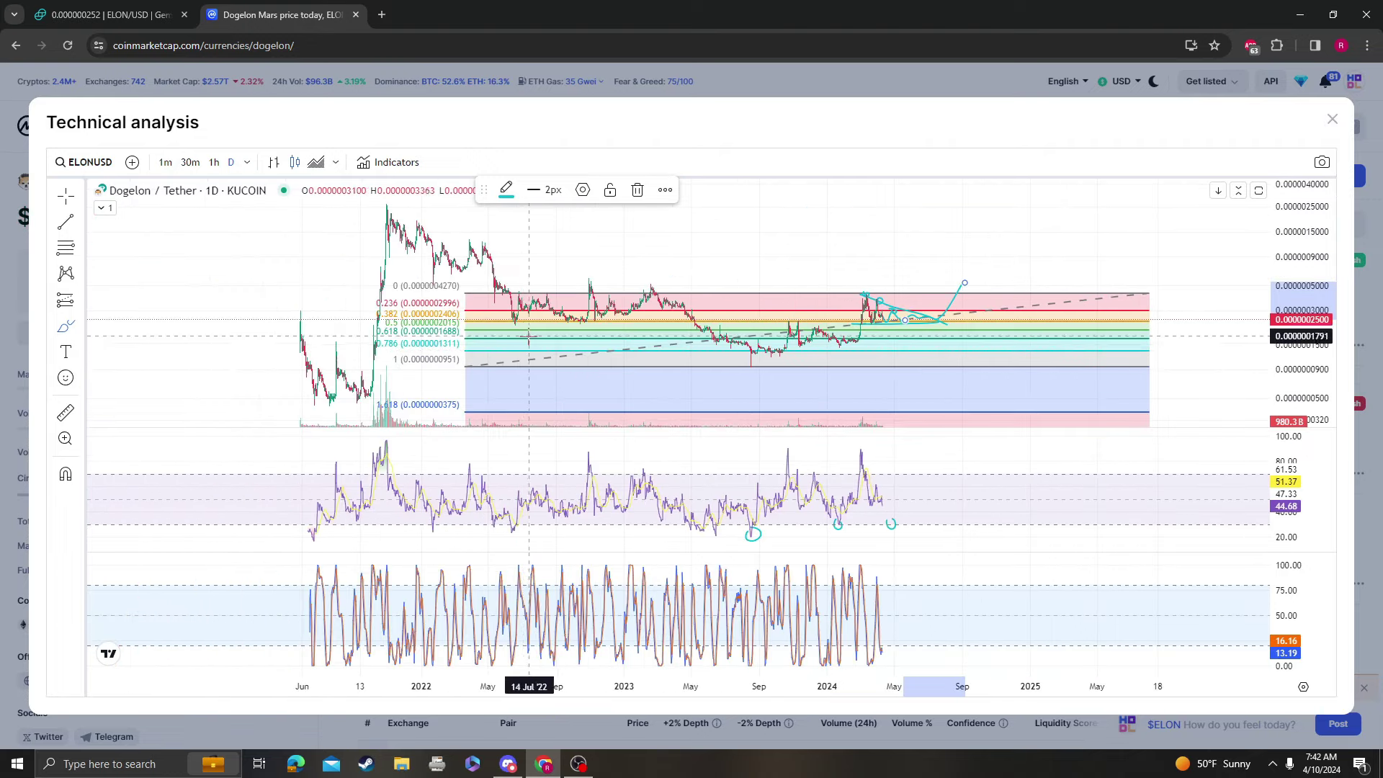
pyautogui.scroll(2, 751, 320)
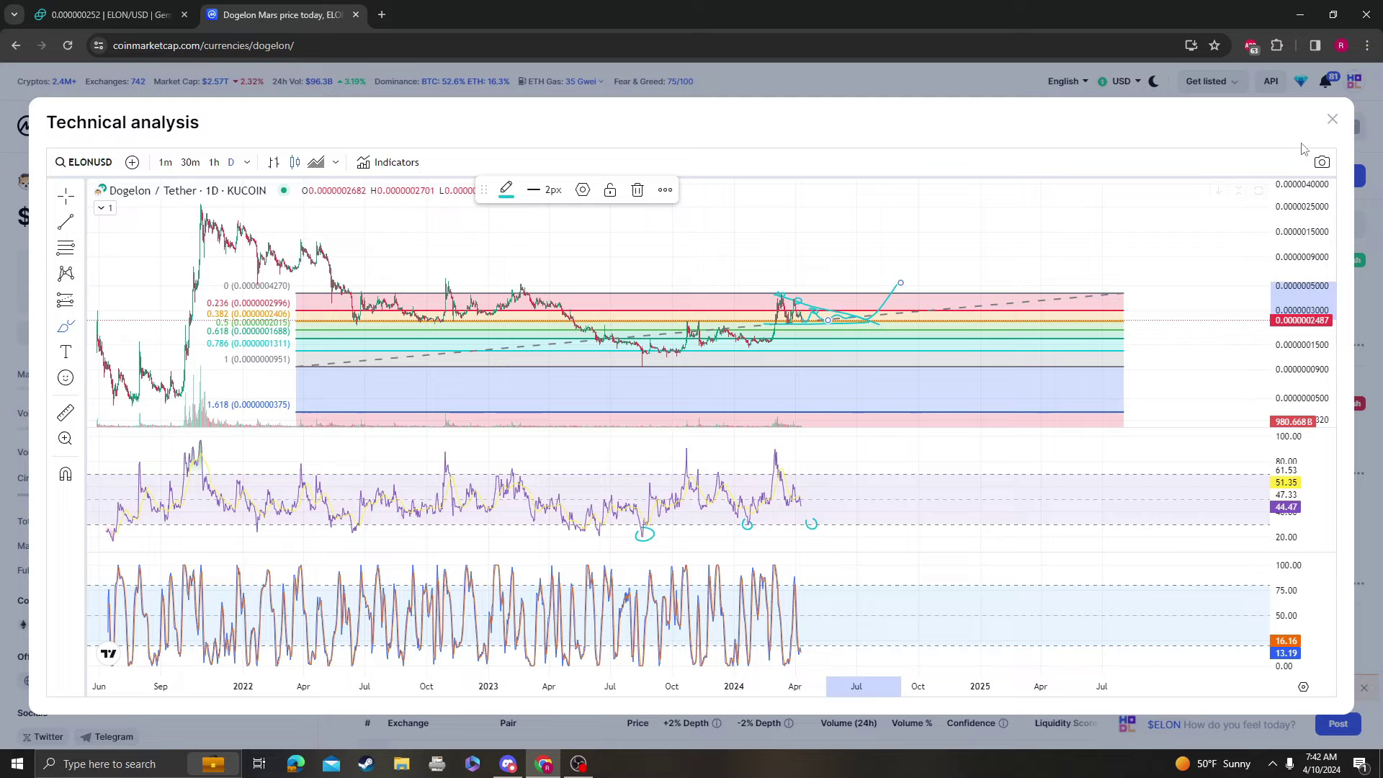
pyautogui.click(1330, 120)
pyautogui.click(108, 14)
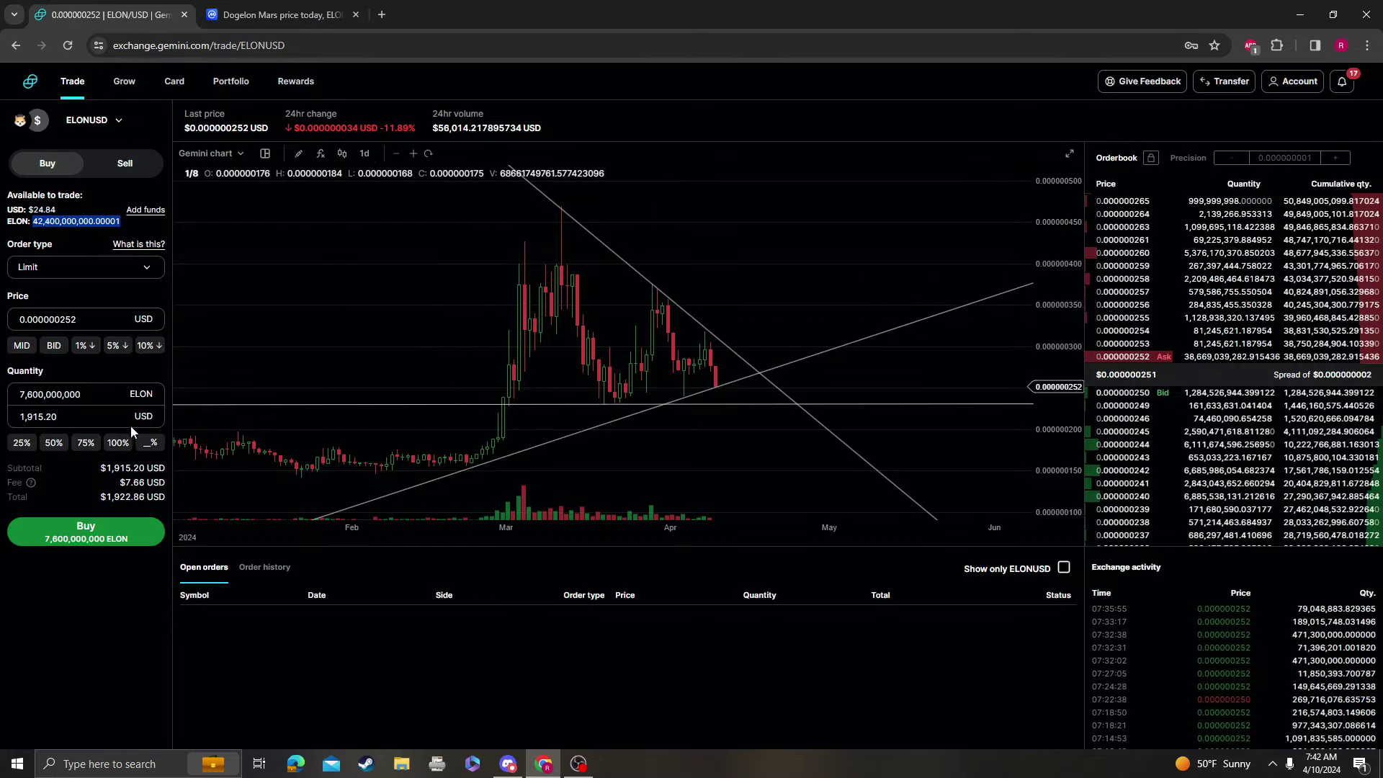
pyautogui.doubleClick(69, 397)
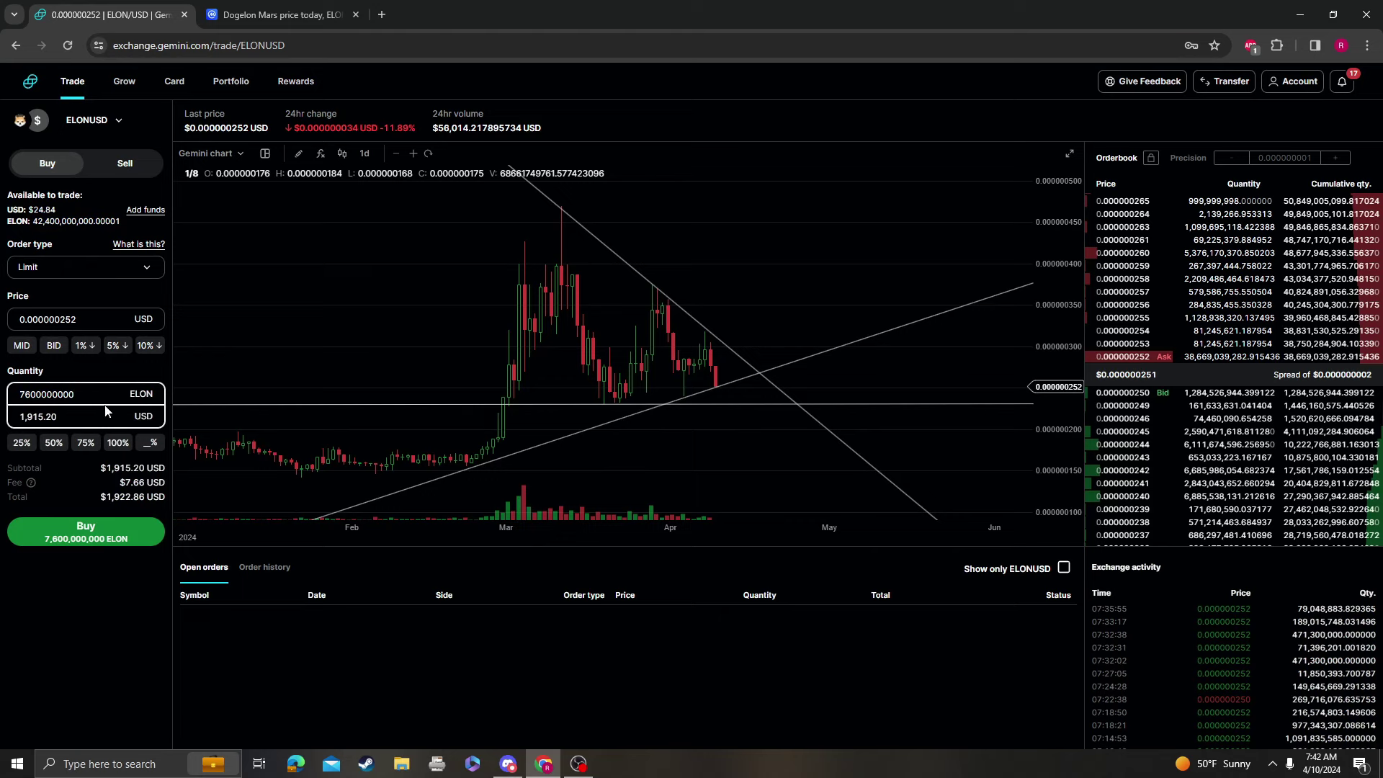
pyautogui.doubleClick(87, 221)
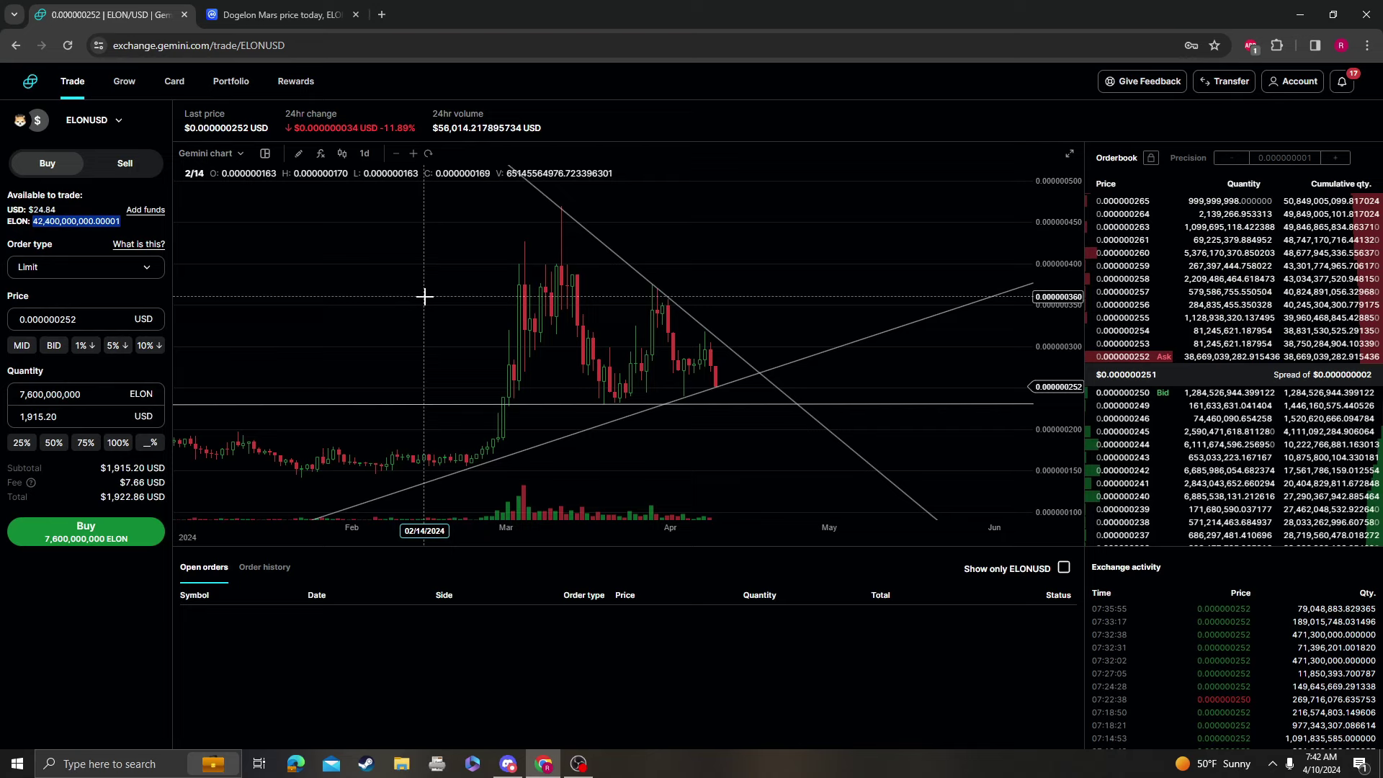
# Step: Try a limit price of 0.000000205 USD, return it to 0.000000252 USD and highlight the order total
pyautogui.click(277, 15)
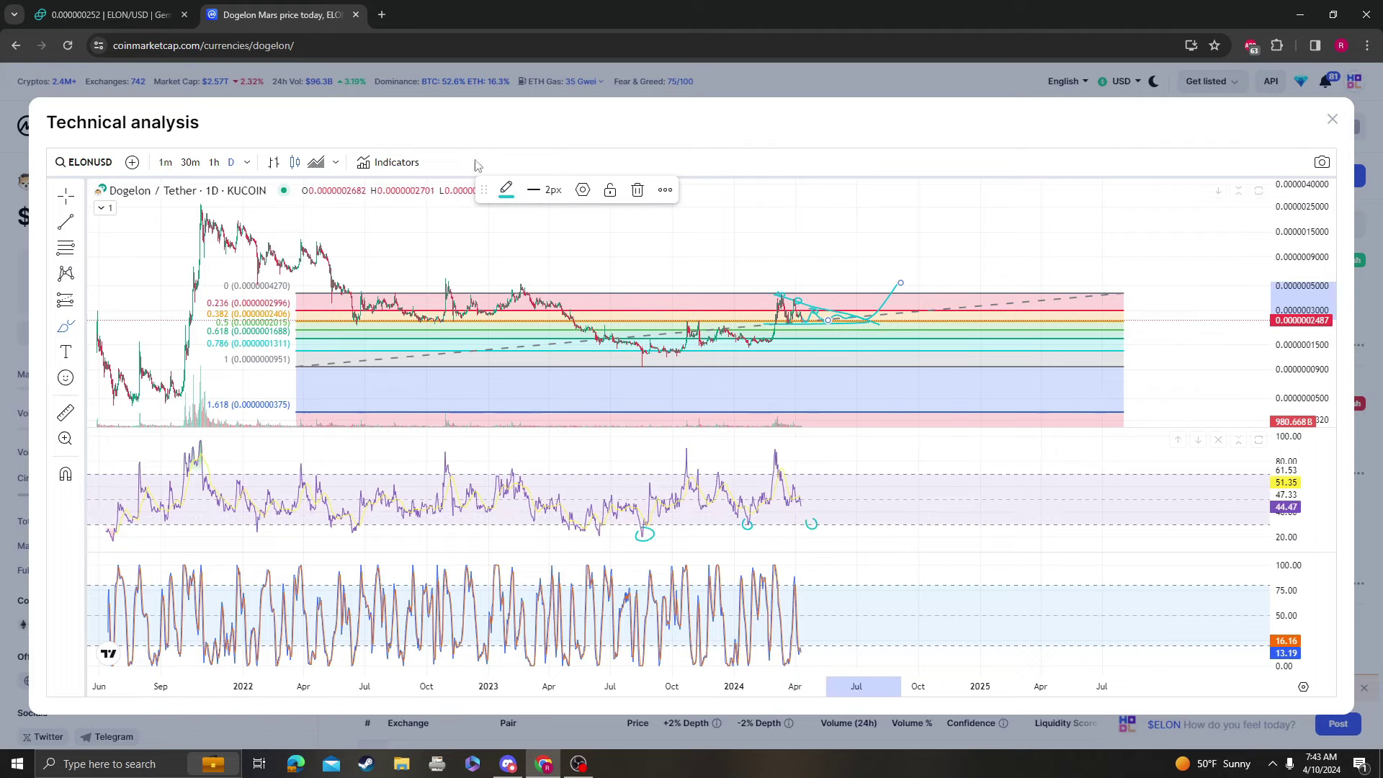
pyautogui.click(108, 15)
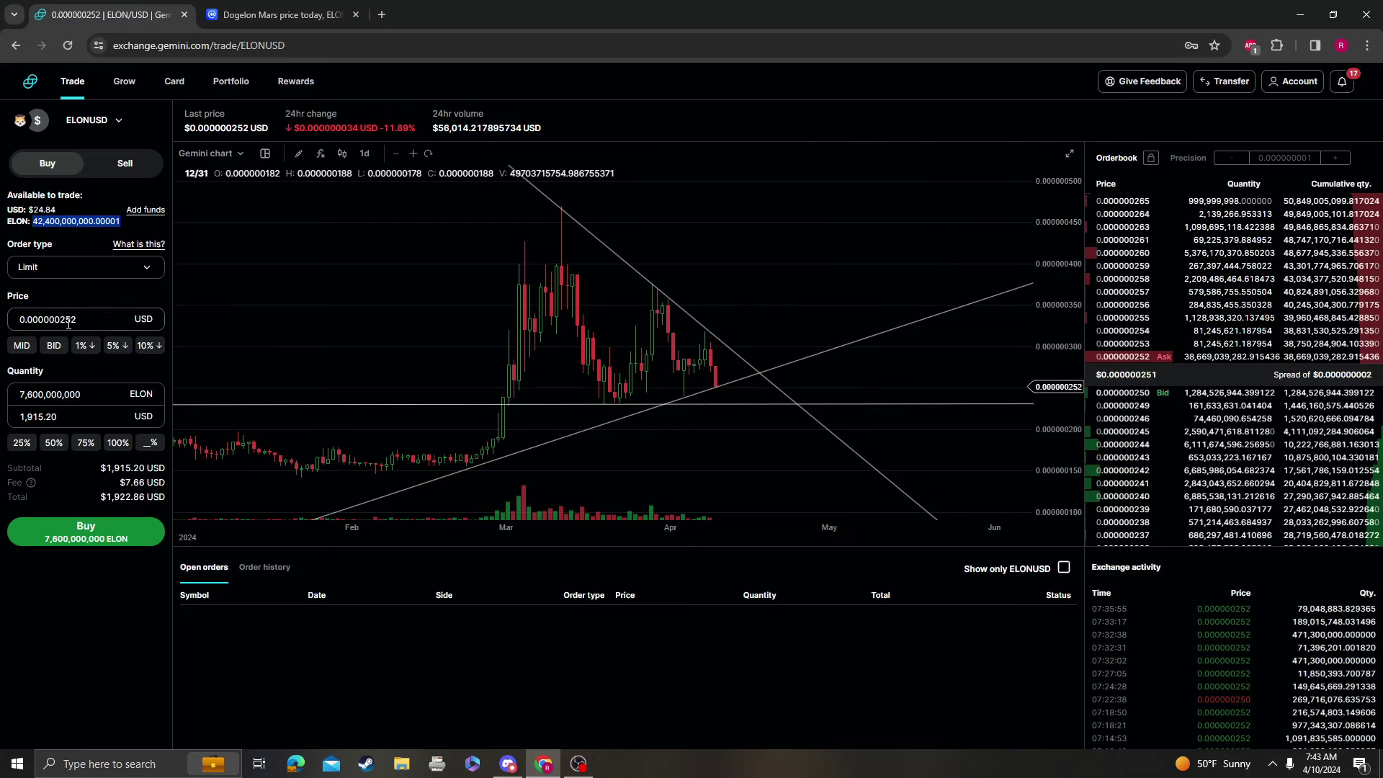
pyautogui.moveTo(67, 319); pyautogui.dragTo(216, 326)
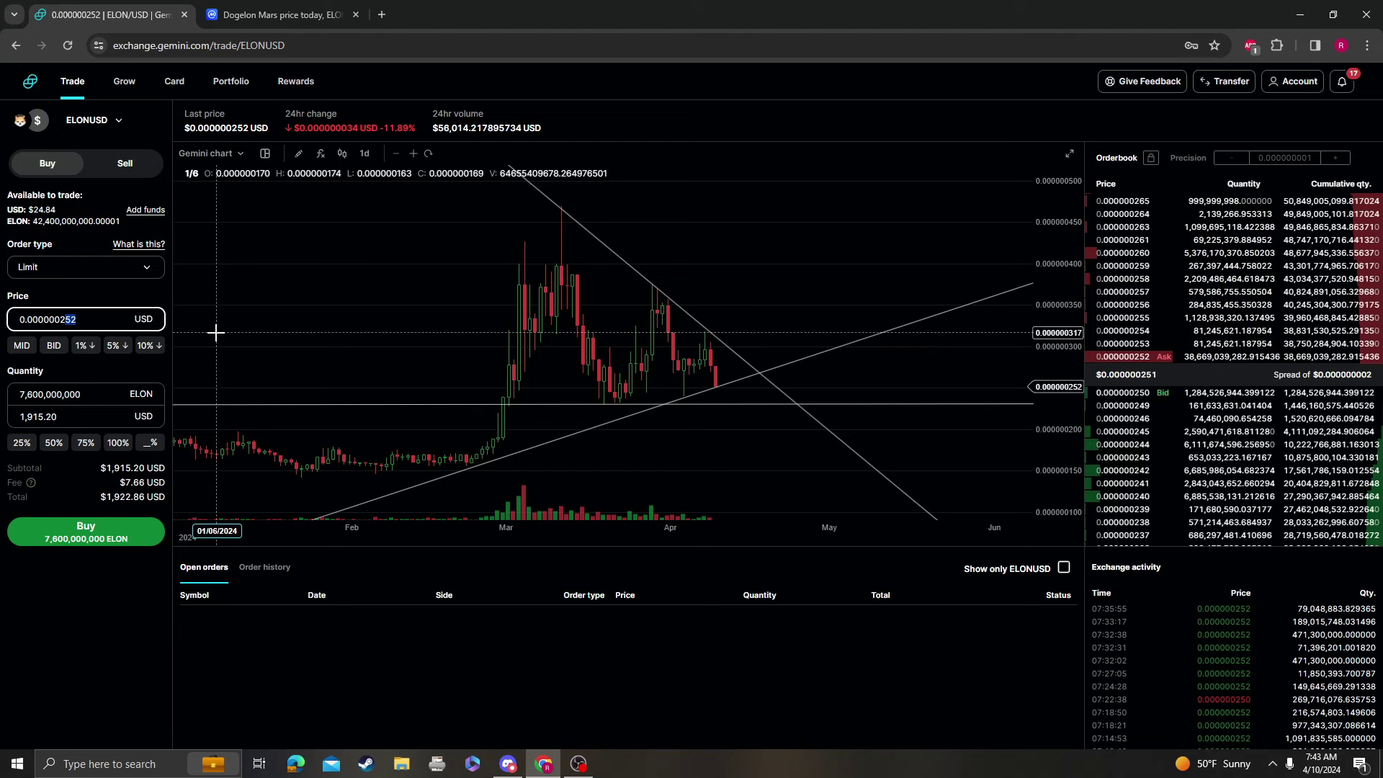
pyautogui.write('05')
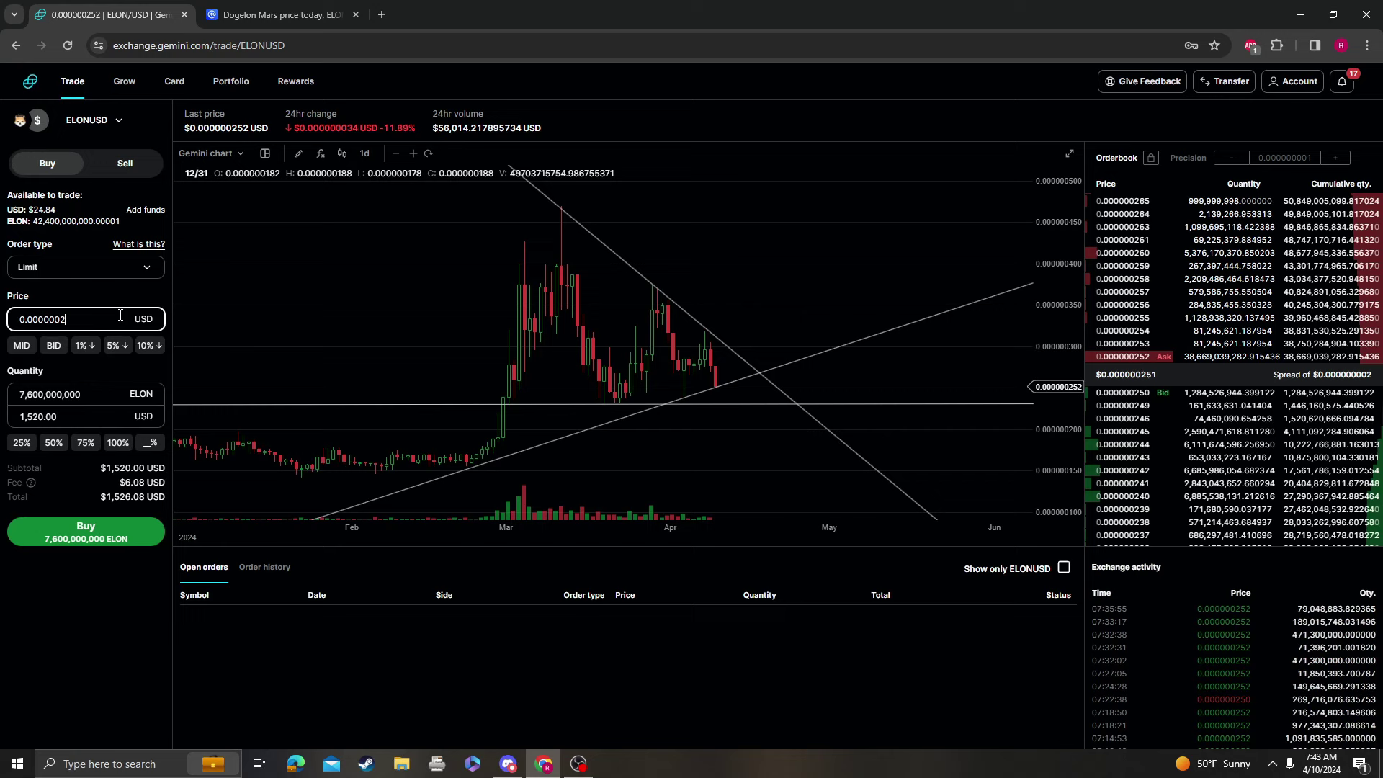
pyautogui.write('52')
pyautogui.doubleClick(127, 497)
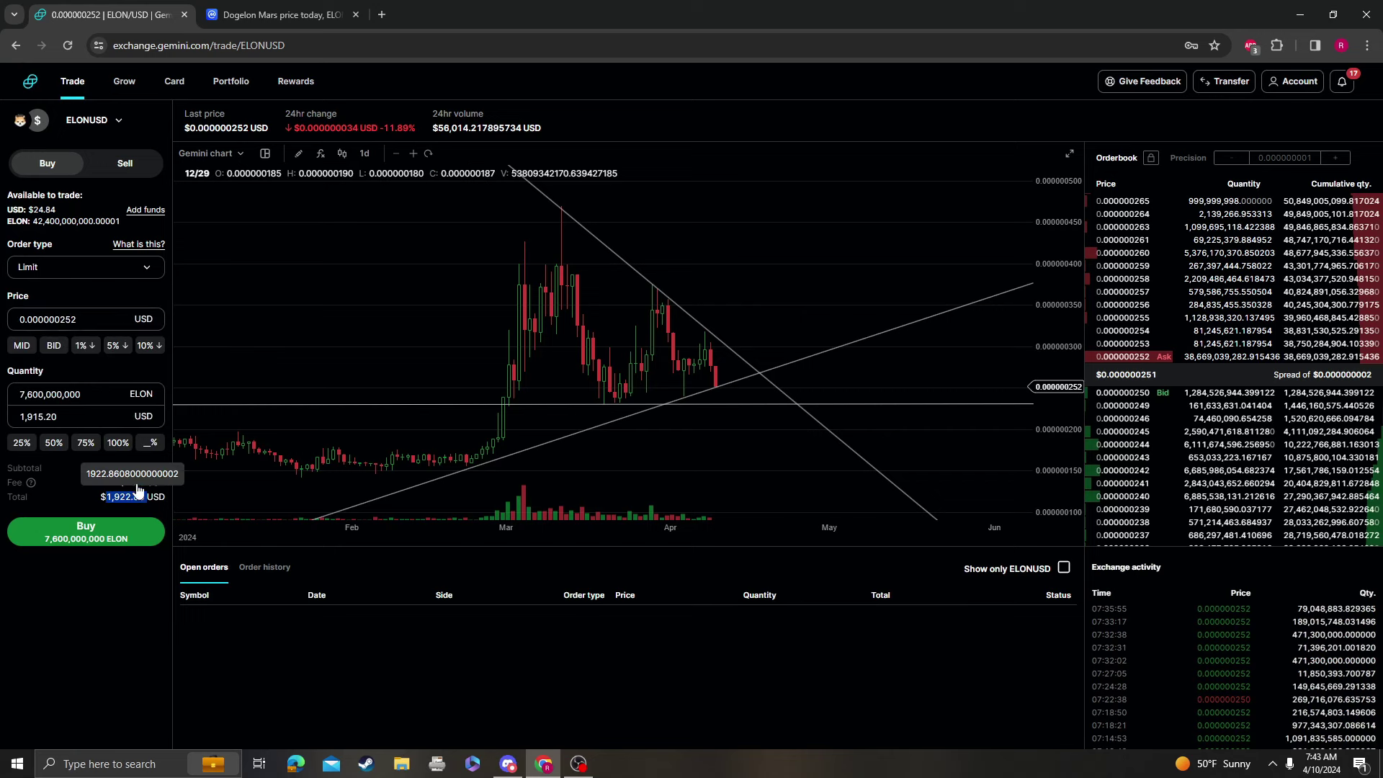
# Step: Set the buy order's limit price to 0.000000205 USD and highlight the order total for comparison
pyautogui.click(104, 317)
pyautogui.press('BackSpace')
pyautogui.press('BackSpace')
pyautogui.write('05')
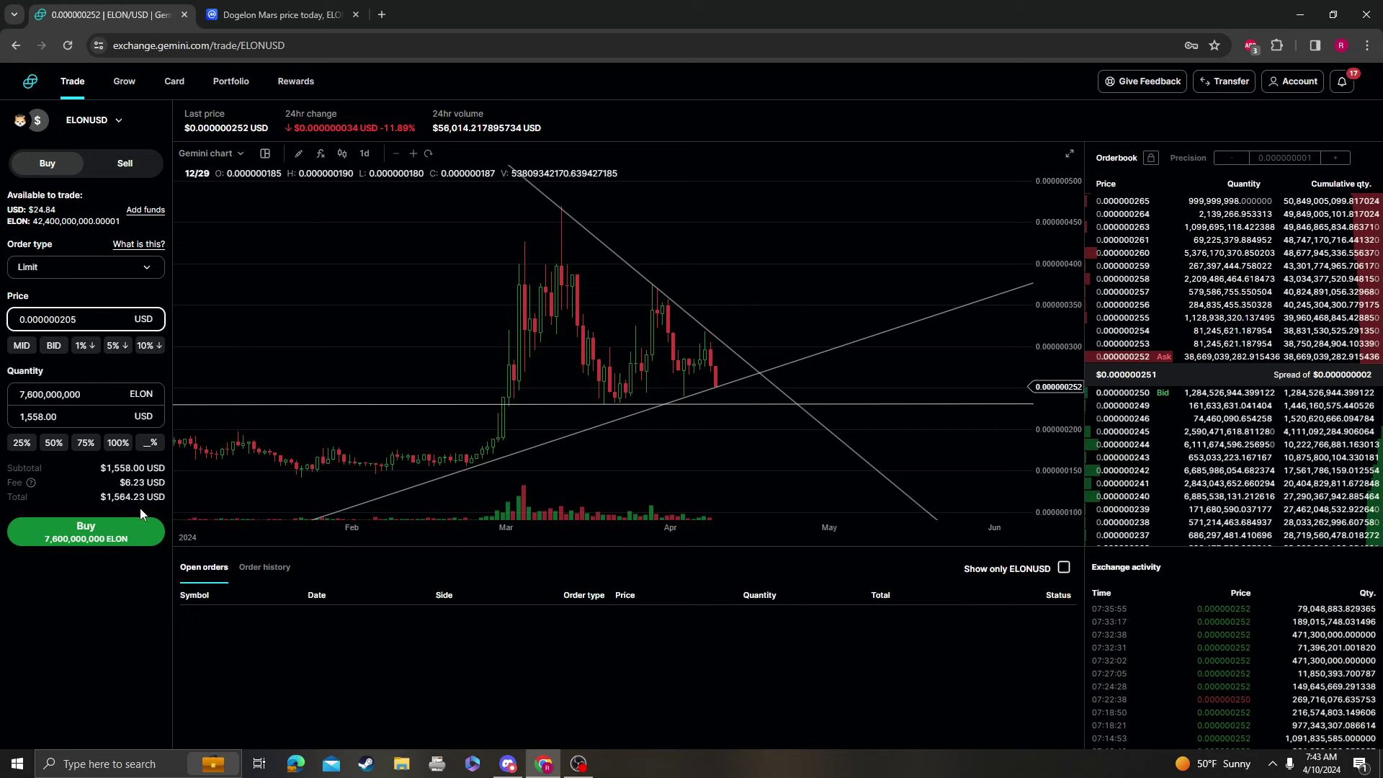
pyautogui.doubleClick(126, 497)
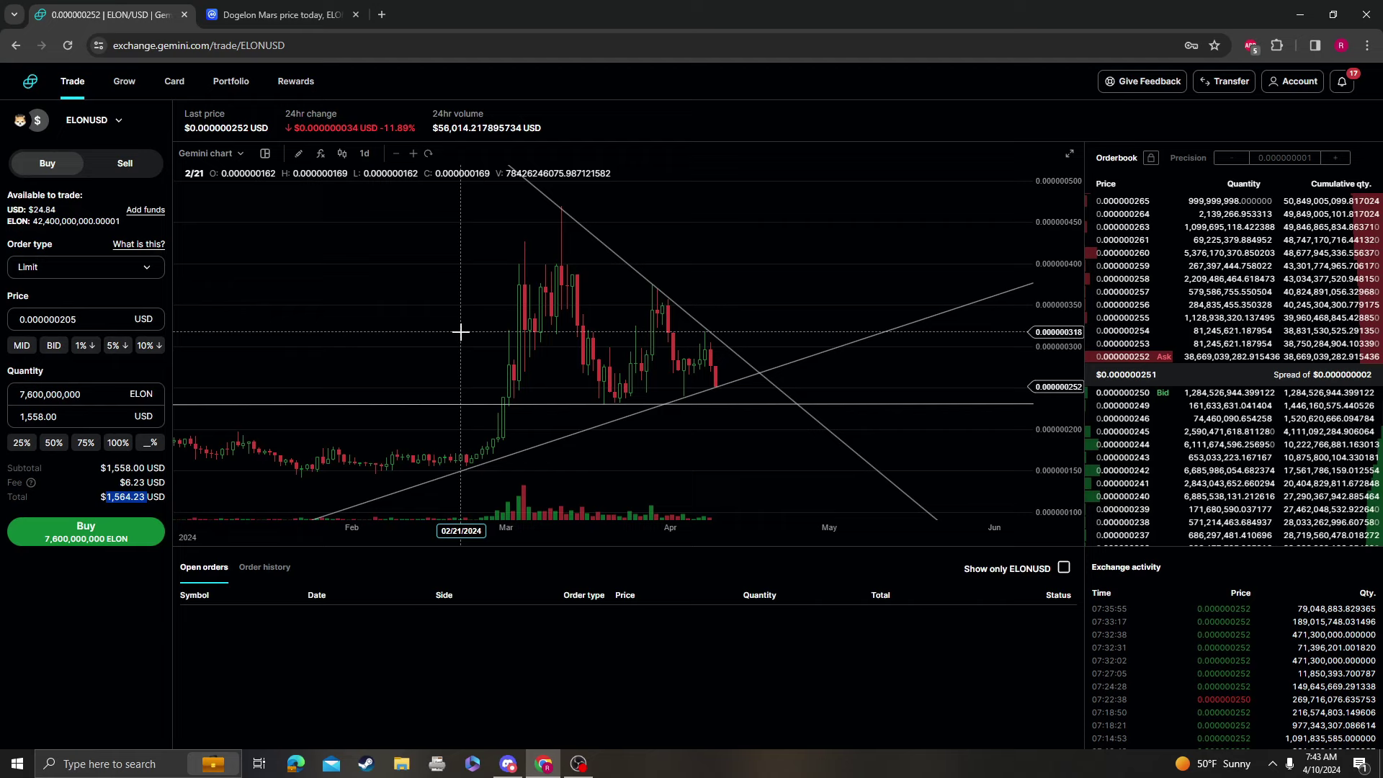
# Step: Examine the March and April 2024 peaks on the Gemini ELONUSD chart against the drawn trendlines
pyautogui.hotkey('ctrl', 'Tab')
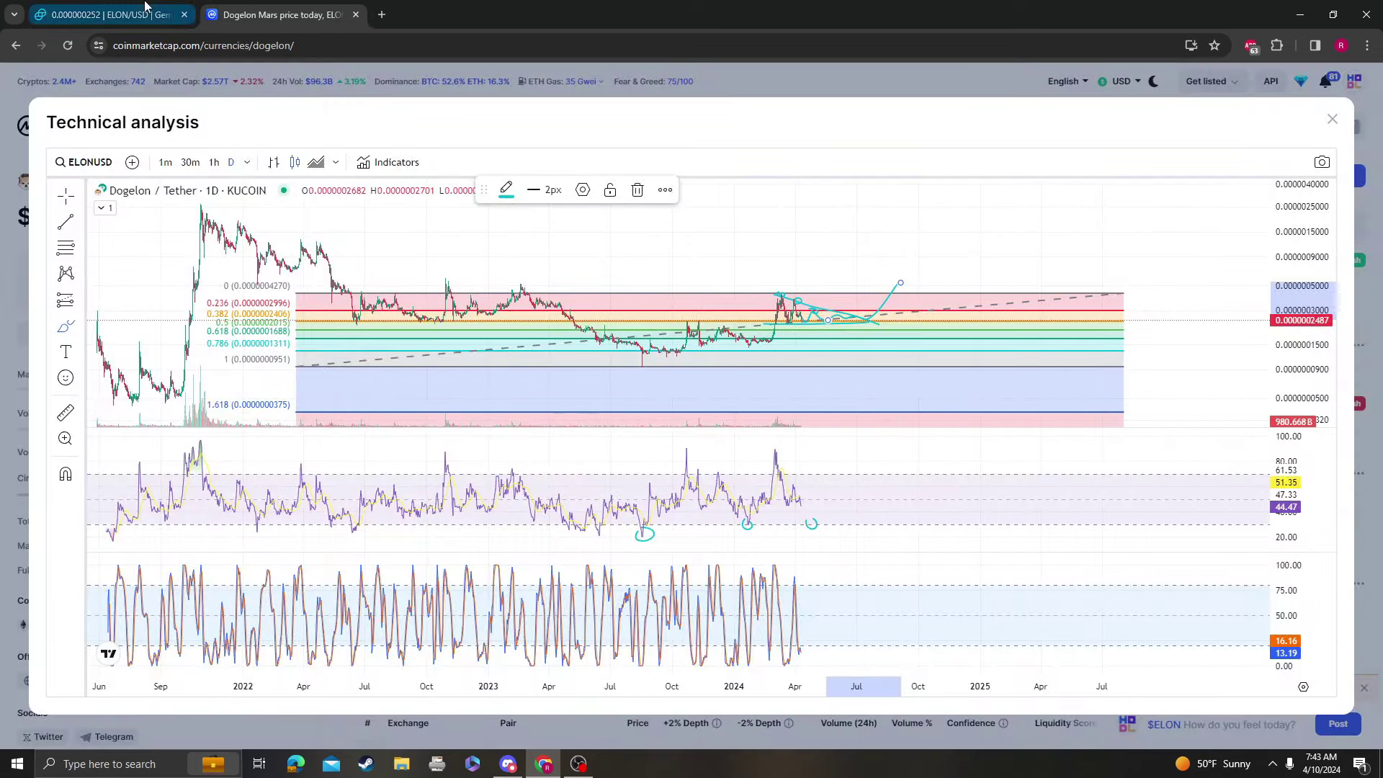
pyautogui.click(144, 8)
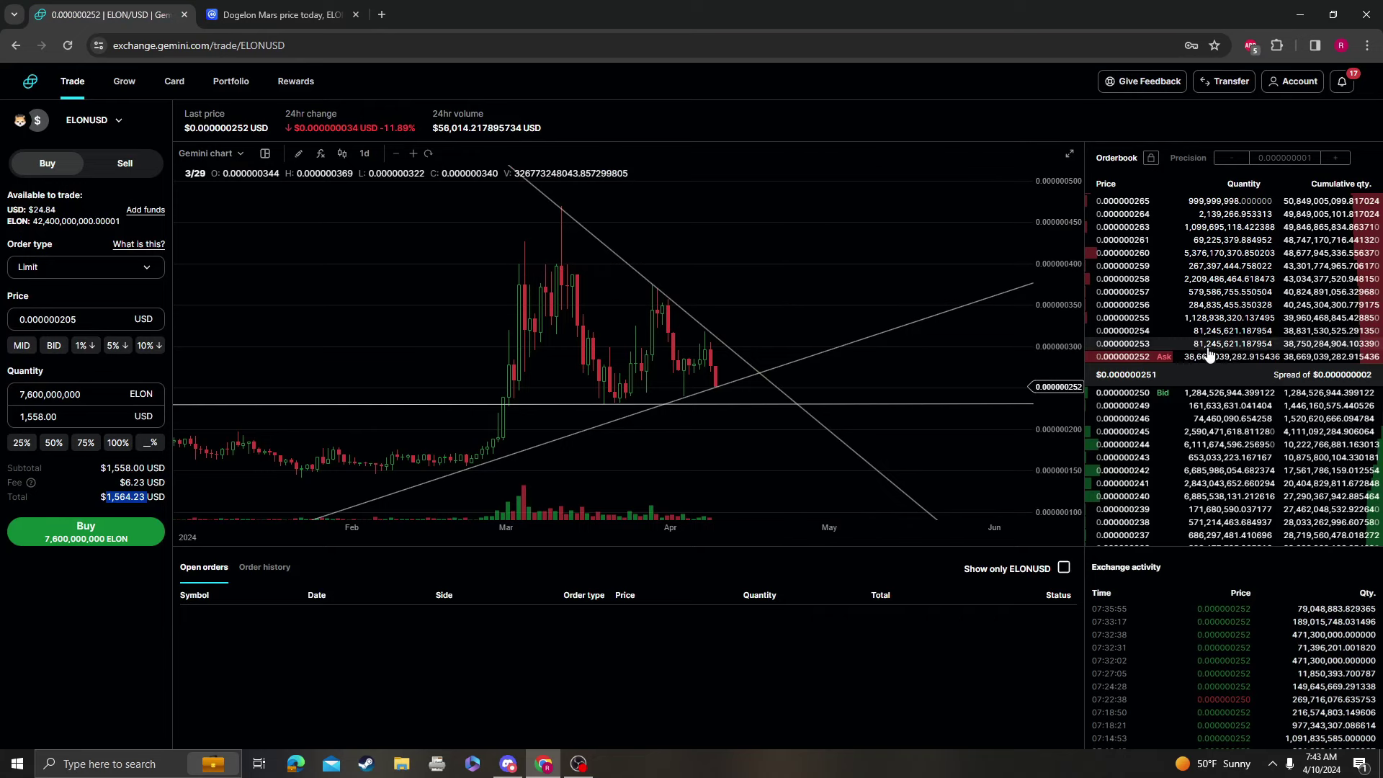
pyautogui.moveTo(822, 303); pyautogui.dragTo(815, 300)
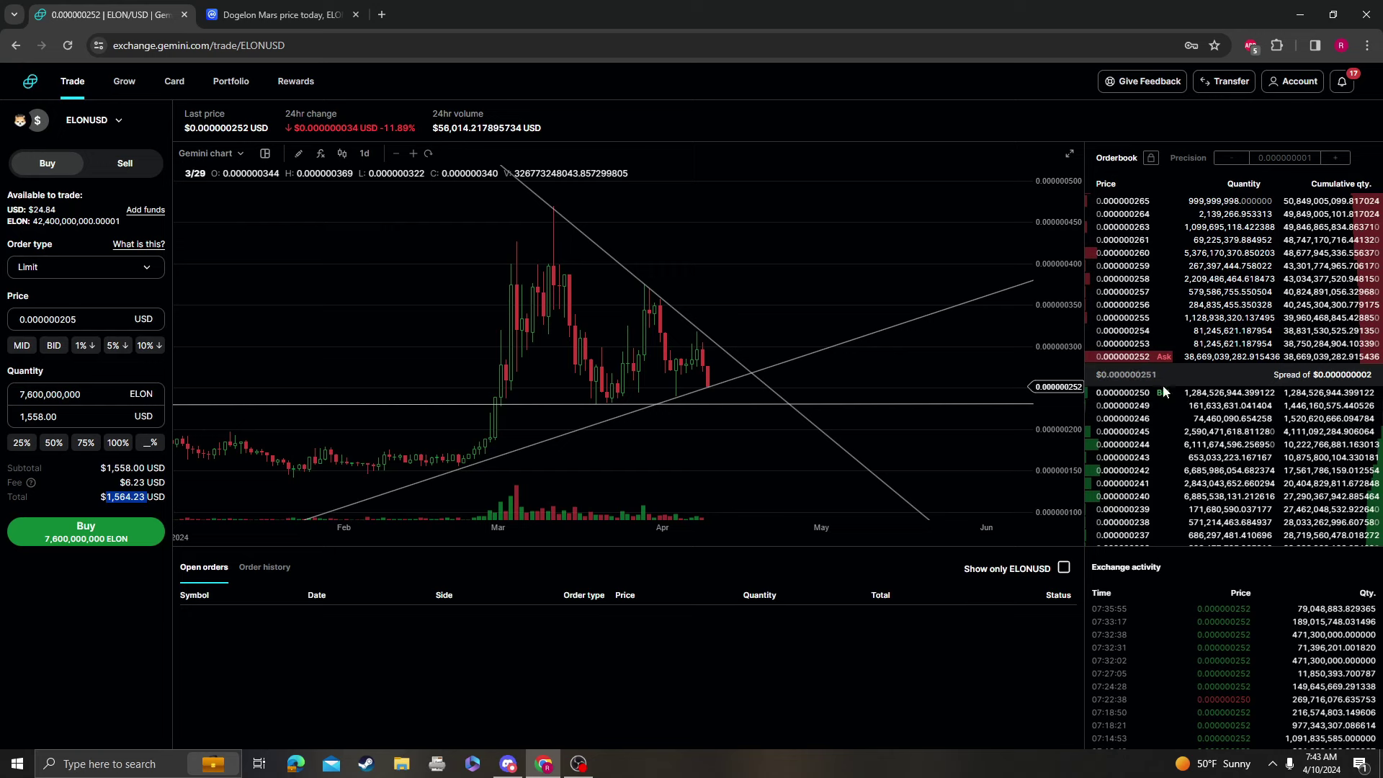
pyautogui.click(685, 396)
pyautogui.click(469, 204)
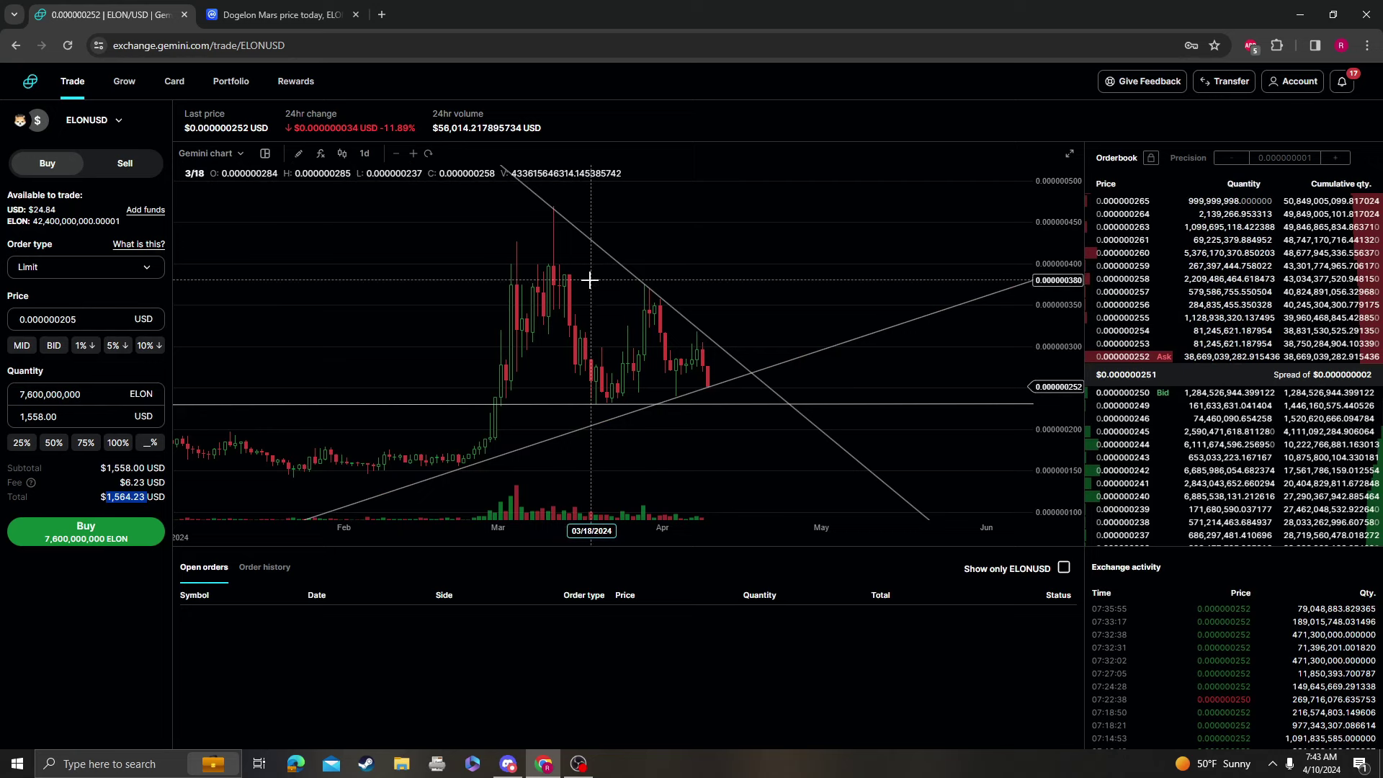
pyautogui.click(525, 403)
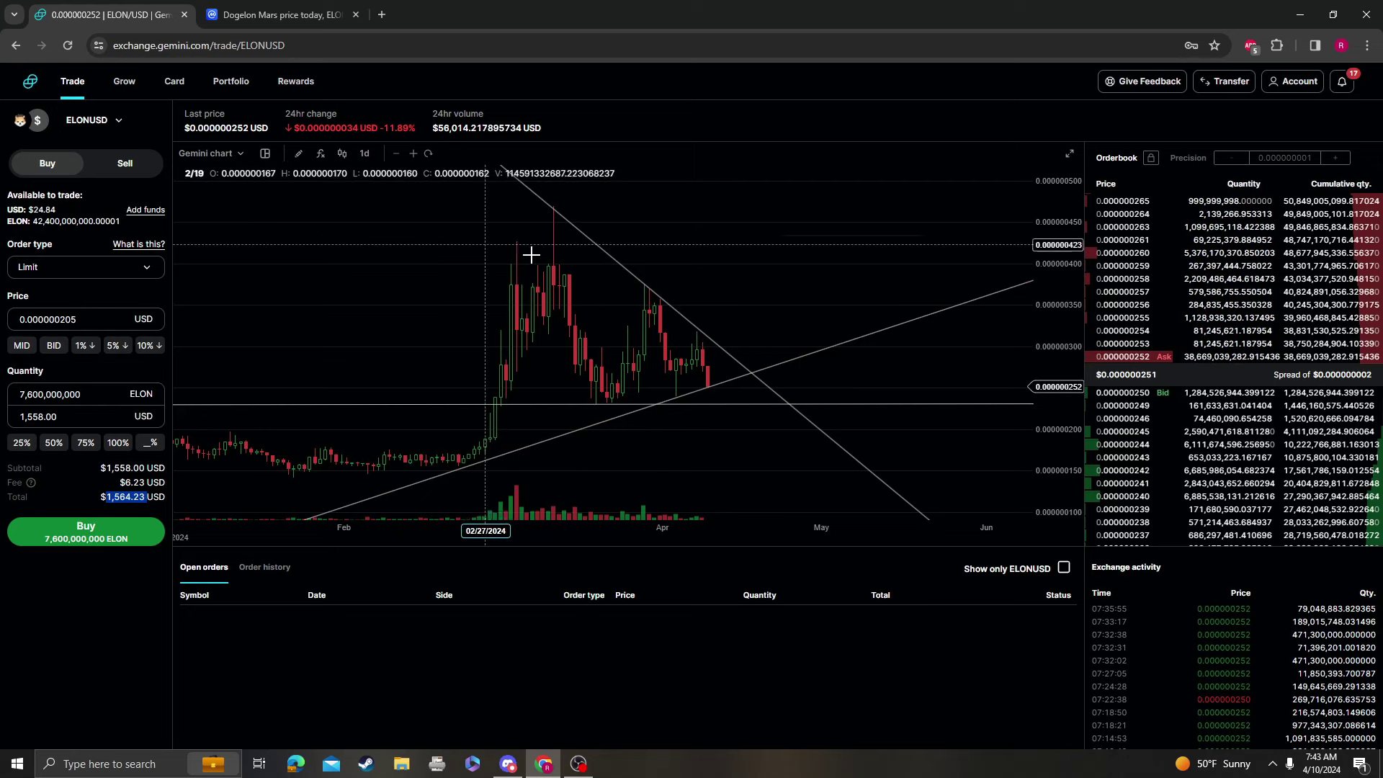
pyautogui.click(605, 245)
pyautogui.click(548, 226)
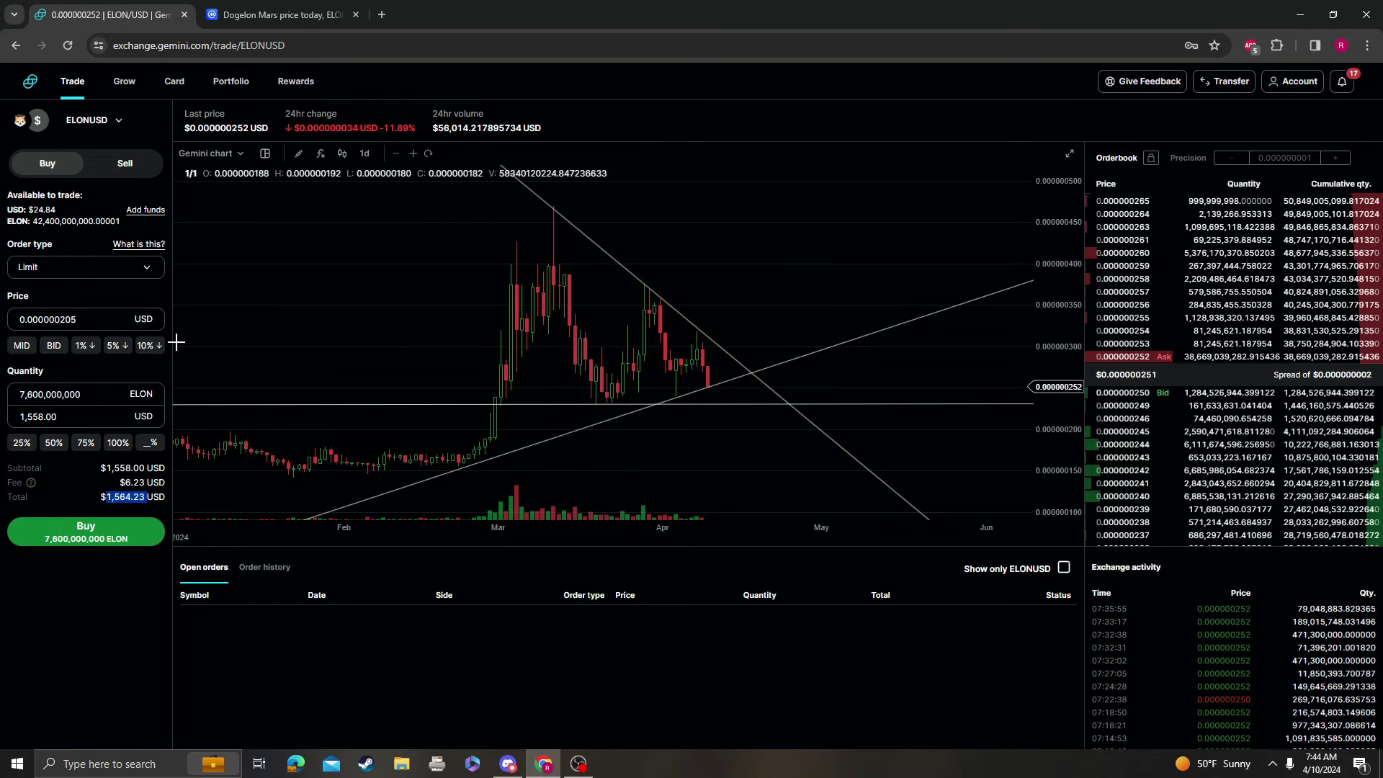
# Step: Examine the longer ELONUSD price history from April 2023 against the horizontal support line and the converging trendlines
pyautogui.scroll(-3, 503, 309)
pyautogui.click(733, 368)
pyautogui.scroll(-5, 699, 362)
pyautogui.moveTo(517, 376); pyautogui.dragTo(596, 378)
pyautogui.moveTo(1051, 335); pyautogui.dragTo(845, 401)
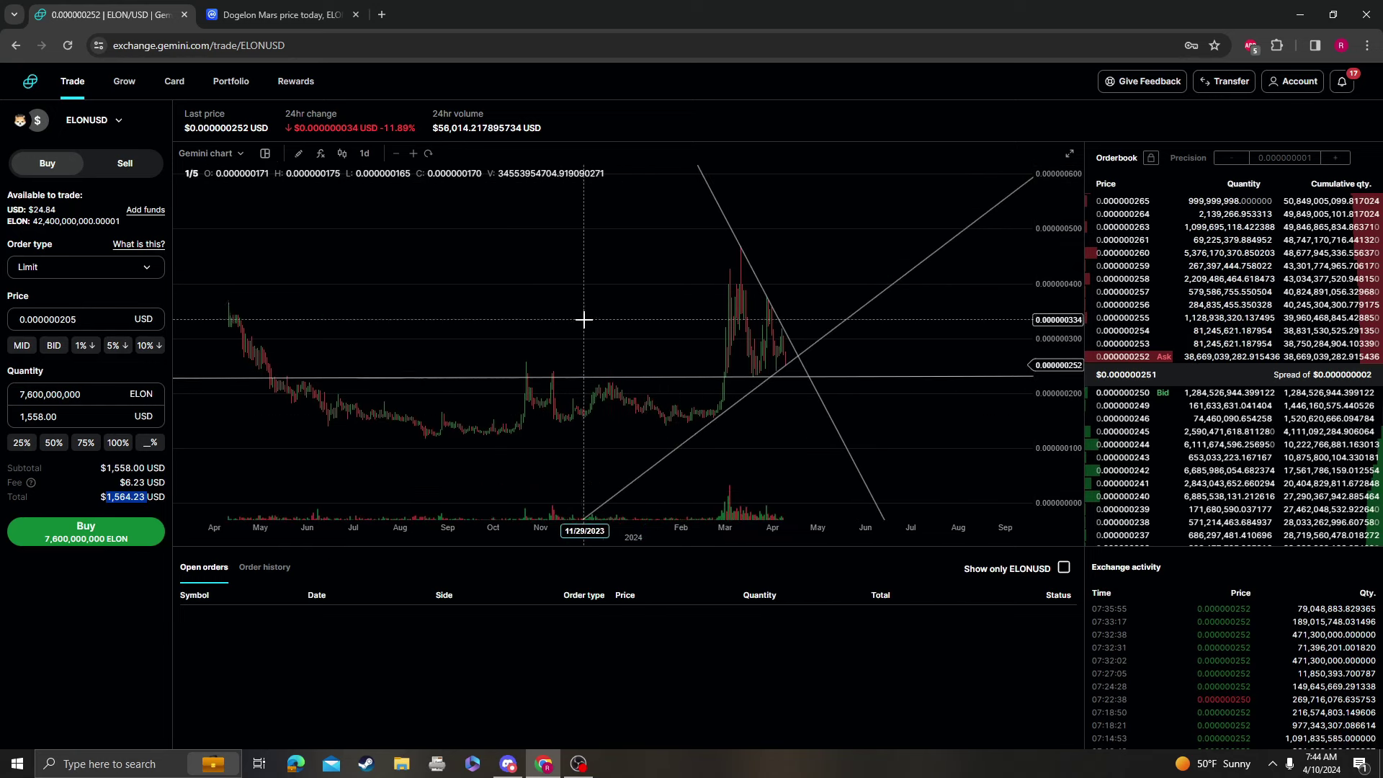
pyautogui.moveTo(586, 441); pyautogui.dragTo(497, 321)
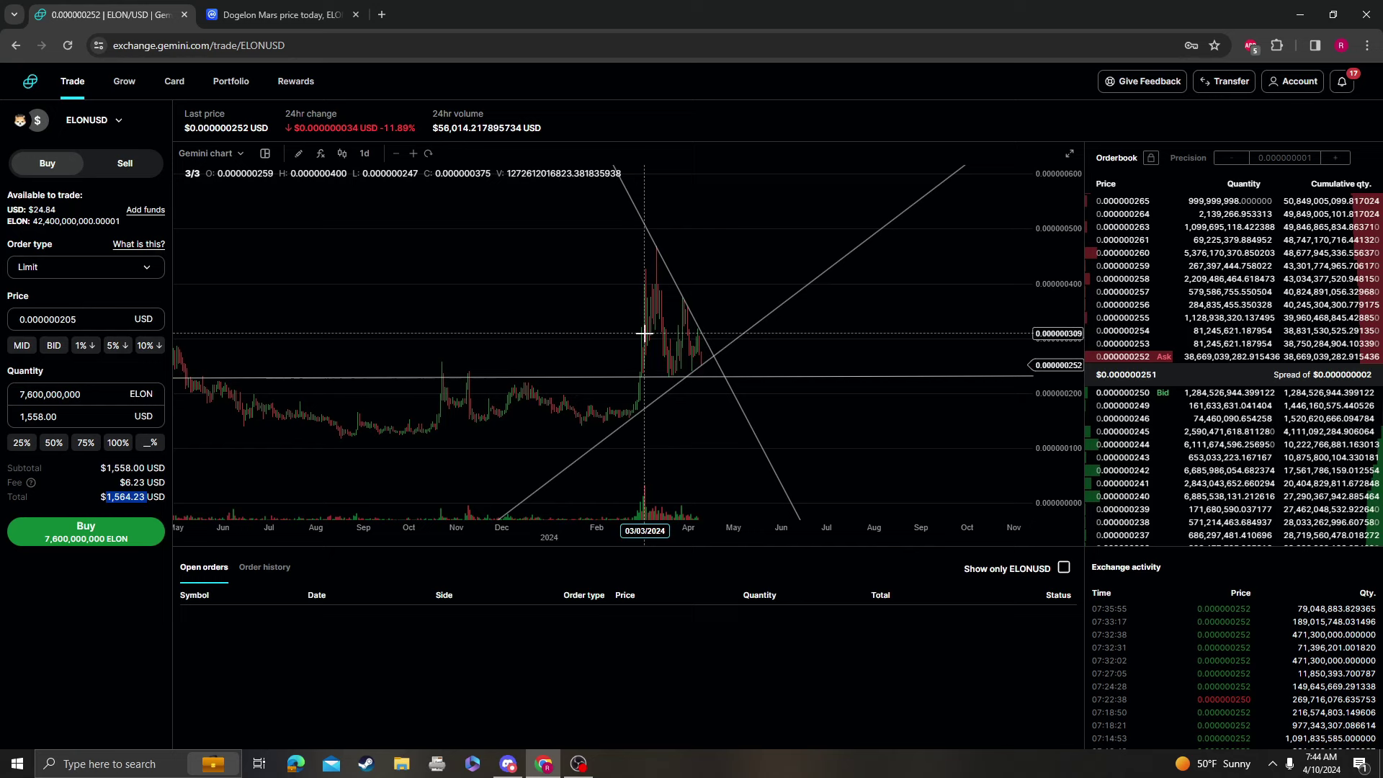
pyautogui.scroll(5, 643, 333)
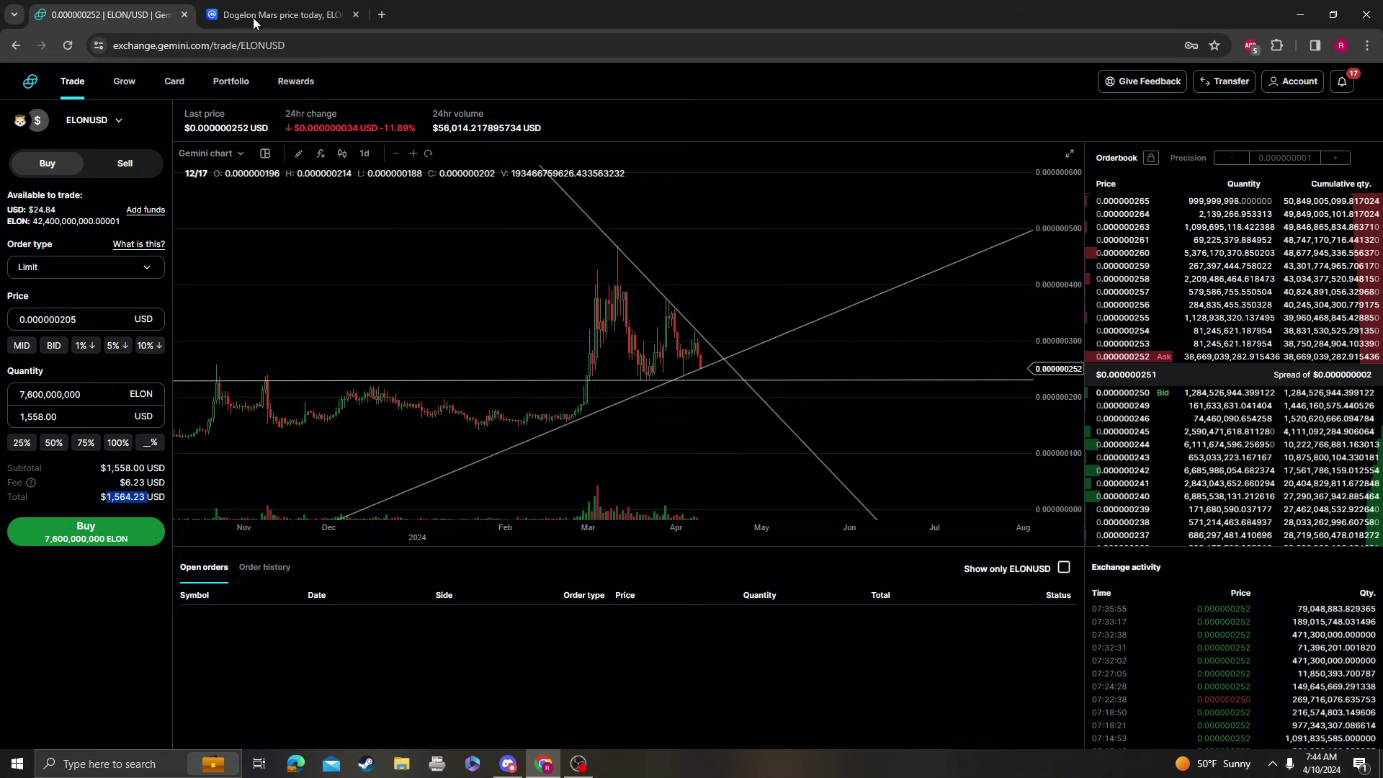
# Step: Close CoinMarketCap's technical analysis chart, open Dogelon Mars on etherscan.io from its chain explorers, and show the token's holders
pyautogui.hotkey('ctrl', 'Tab')
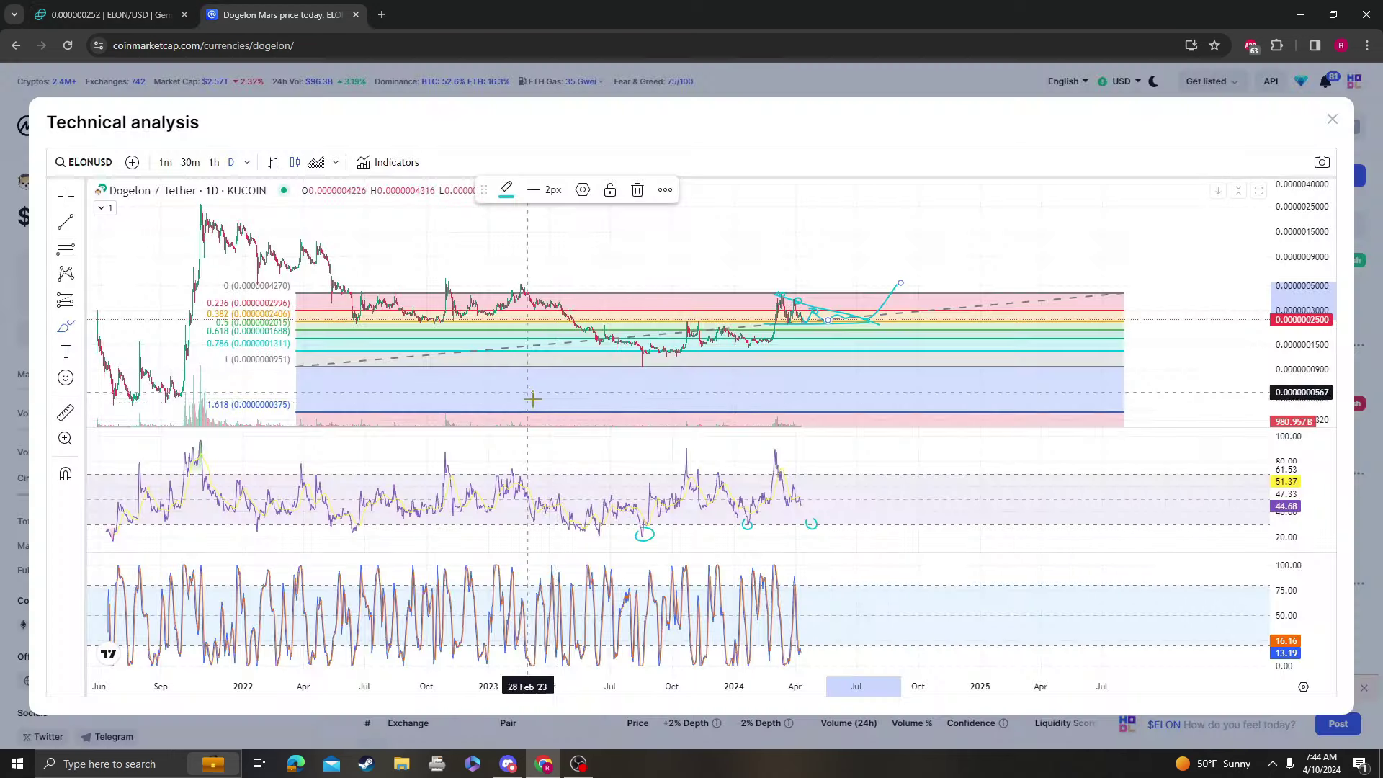
pyautogui.click(1331, 119)
pyautogui.scroll(-5, 272, 589)
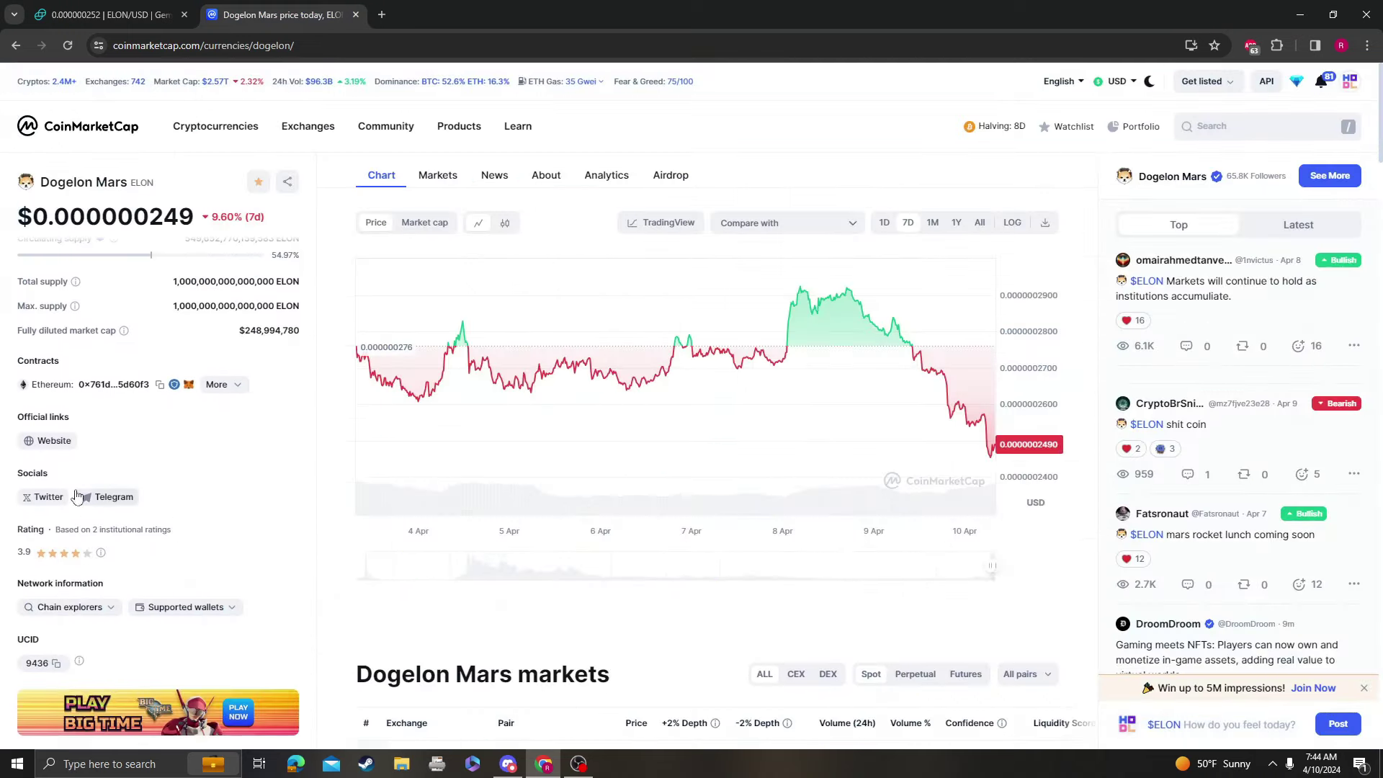
pyautogui.click(79, 492)
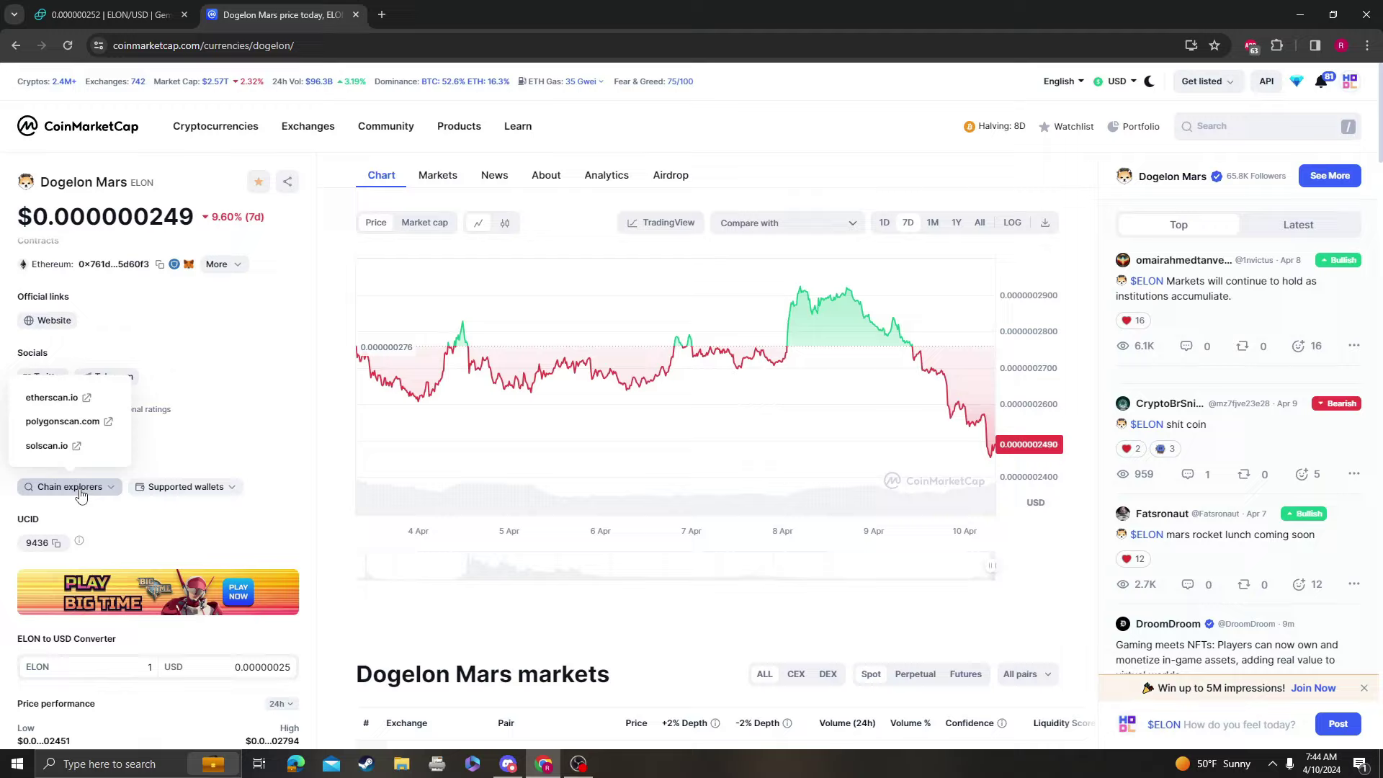
pyautogui.click(68, 395)
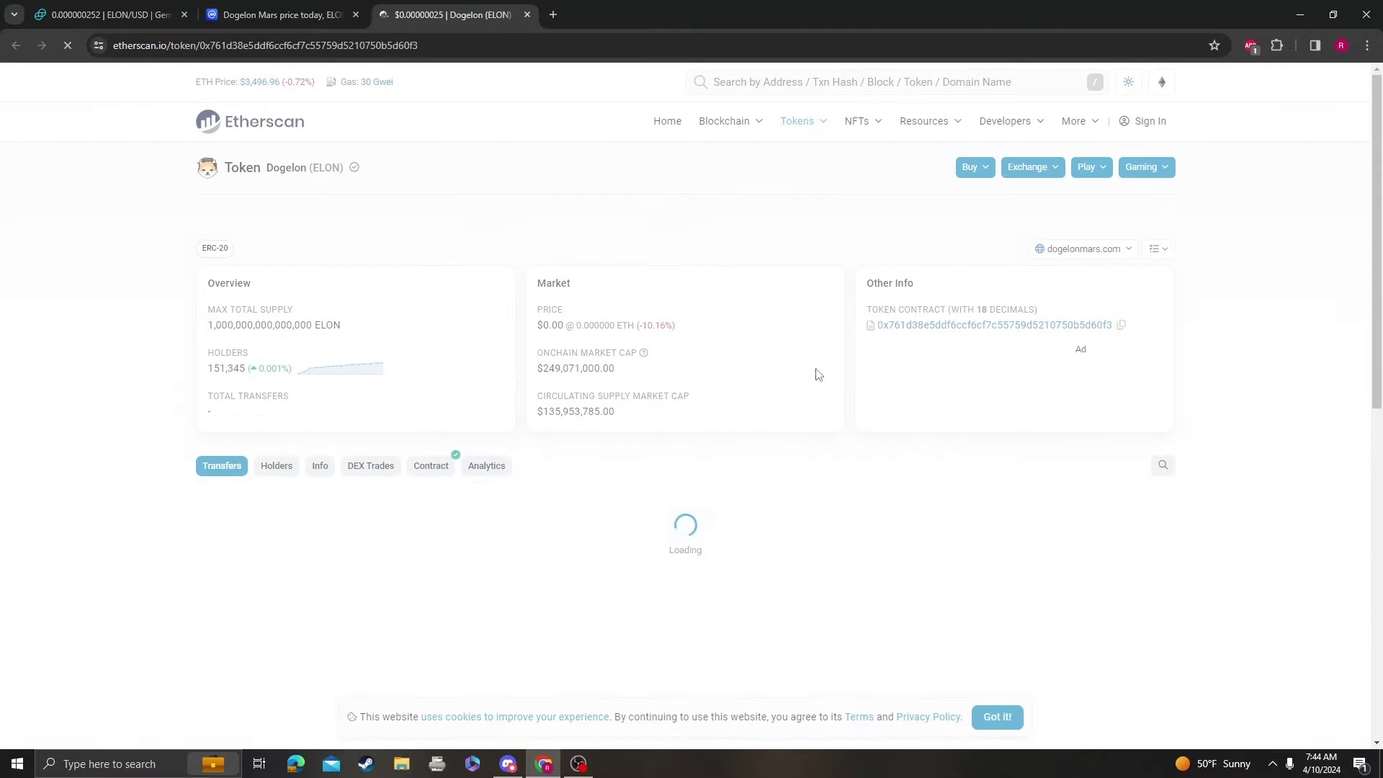
pyautogui.scroll(-3, 275, 305)
pyautogui.click(276, 226)
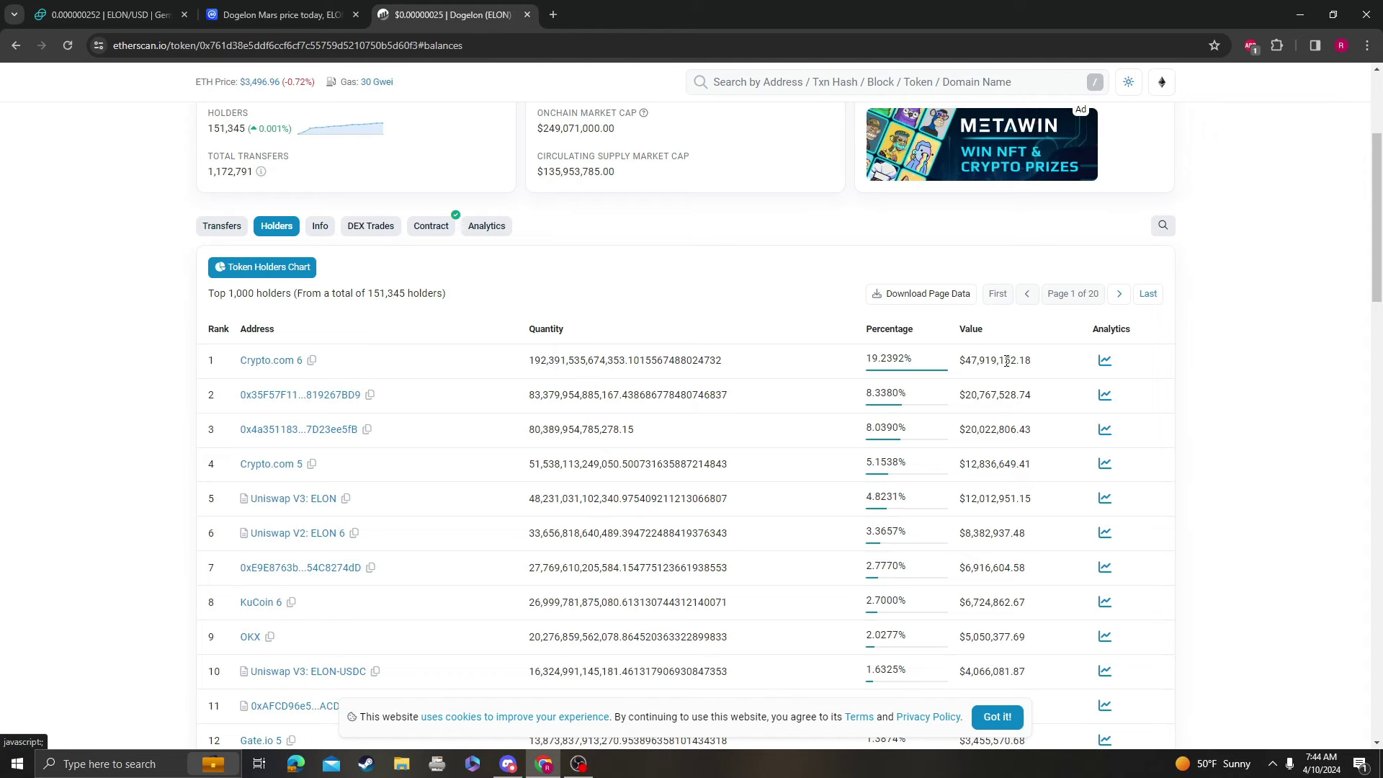
# Step: Examine the top ELON holders, highlighting the Crypto.com 6 wallet's value and the Binance-Peg Tokens quantity
pyautogui.doubleClick(1007, 361)
pyautogui.scroll(-3, 532, 541)
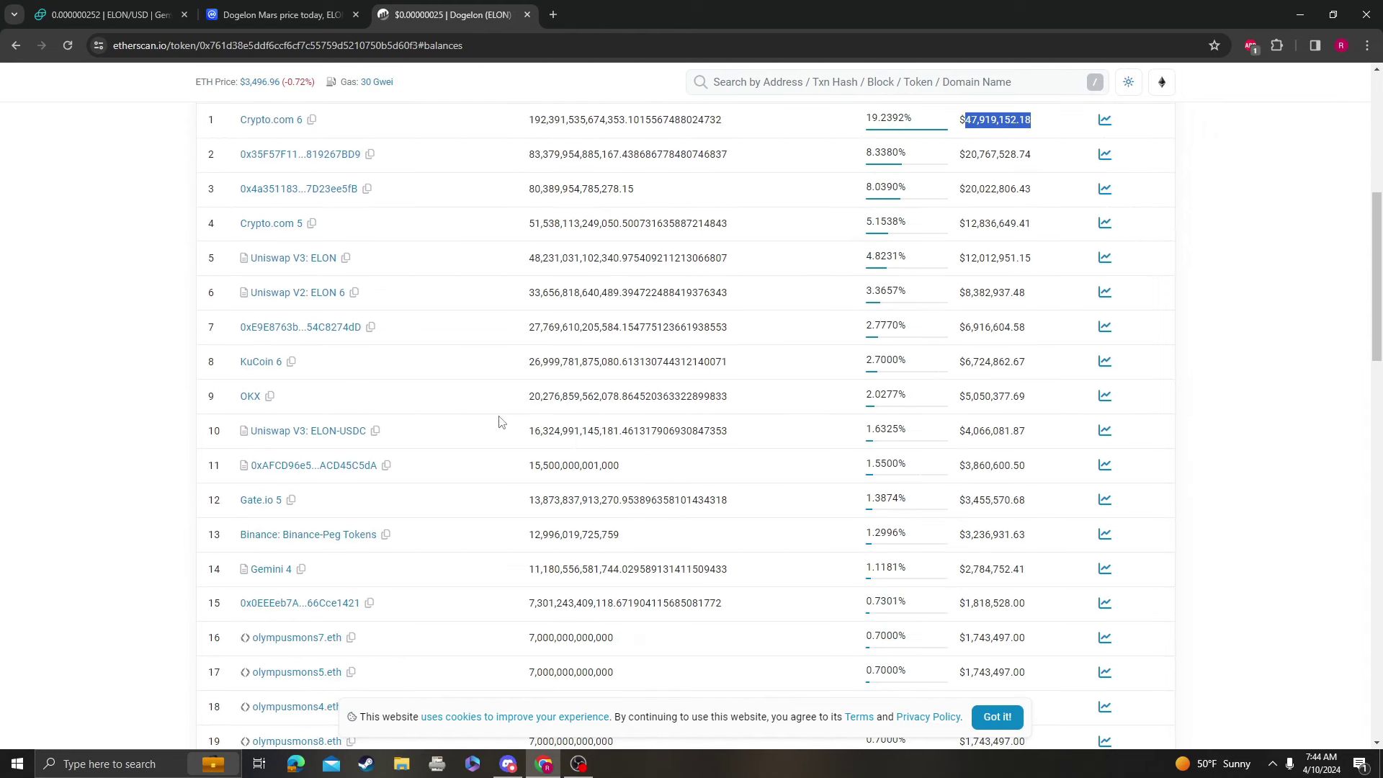
pyautogui.doubleClick(579, 534)
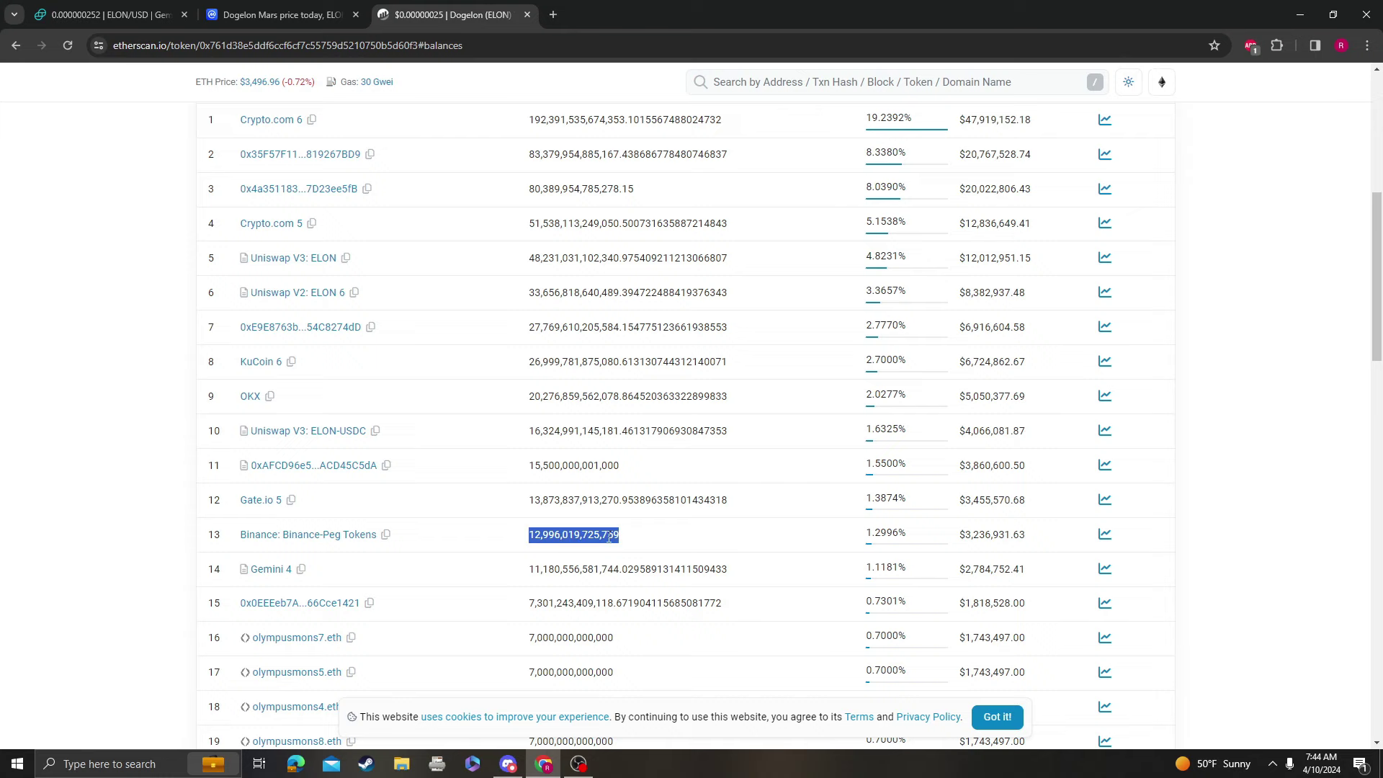
pyautogui.scroll(2, 380, 315)
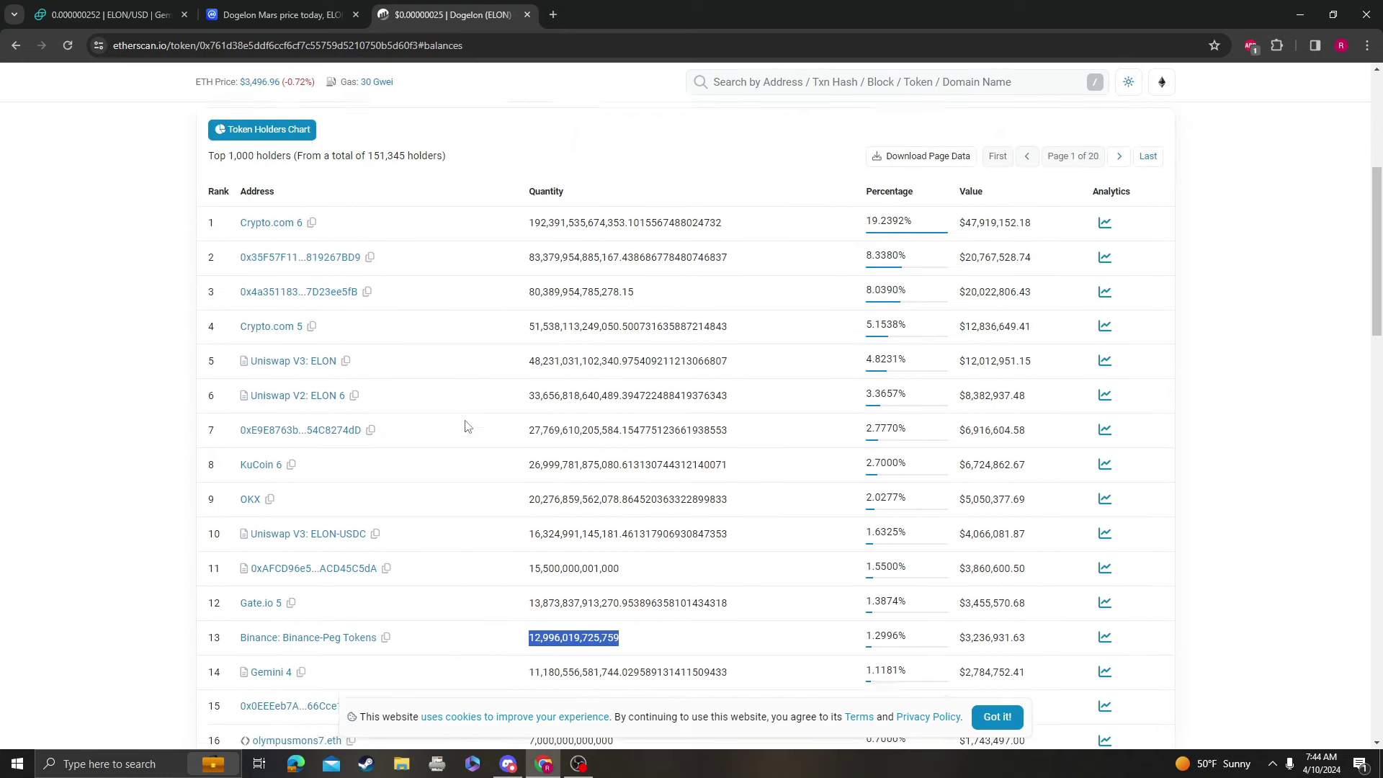
pyautogui.scroll(-4, 302, 432)
pyautogui.scroll(1, 664, 453)
pyautogui.click(664, 452)
pyautogui.doubleClick(664, 452)
pyautogui.scroll(8, 697, 463)
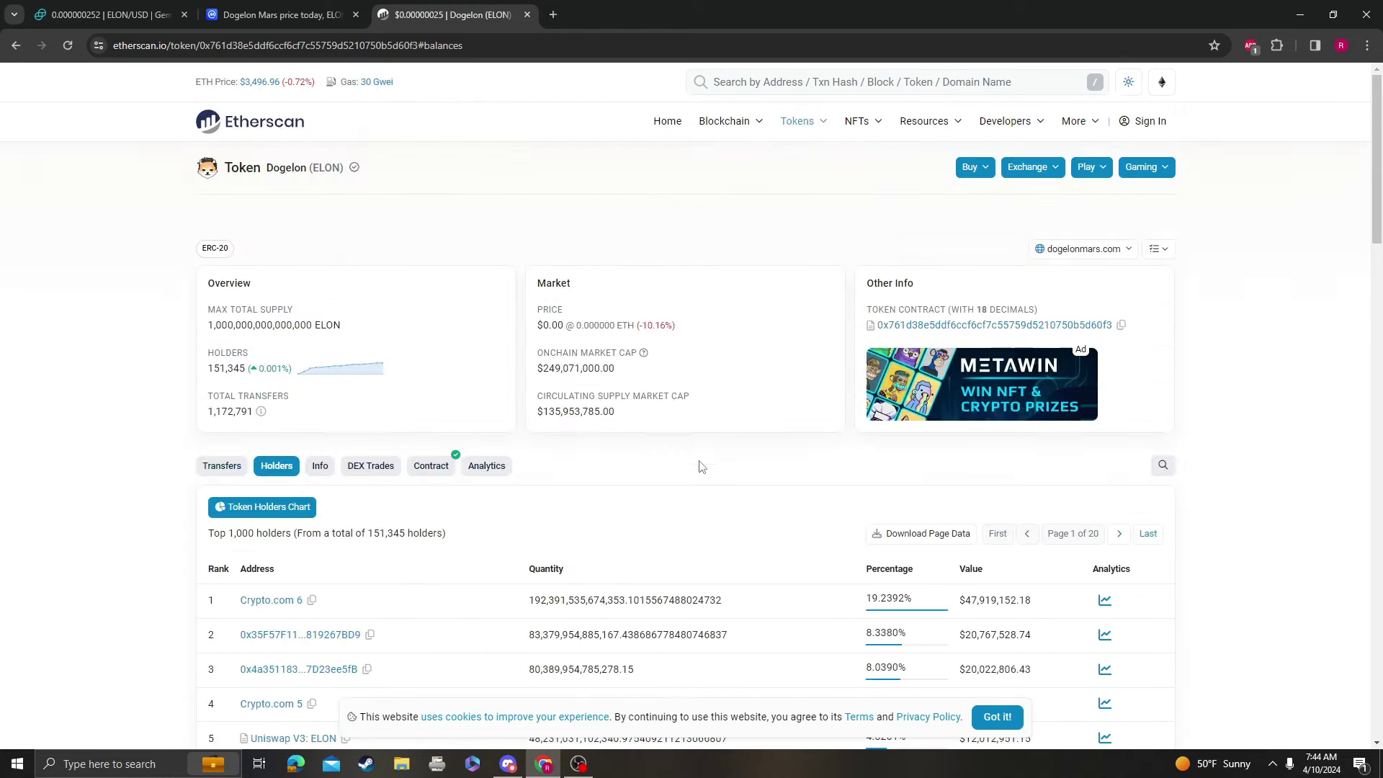
# Step: Switch to the CoinMarketCap Dogelon Mars page and set the price chart range to one year
pyautogui.click(271, 8)
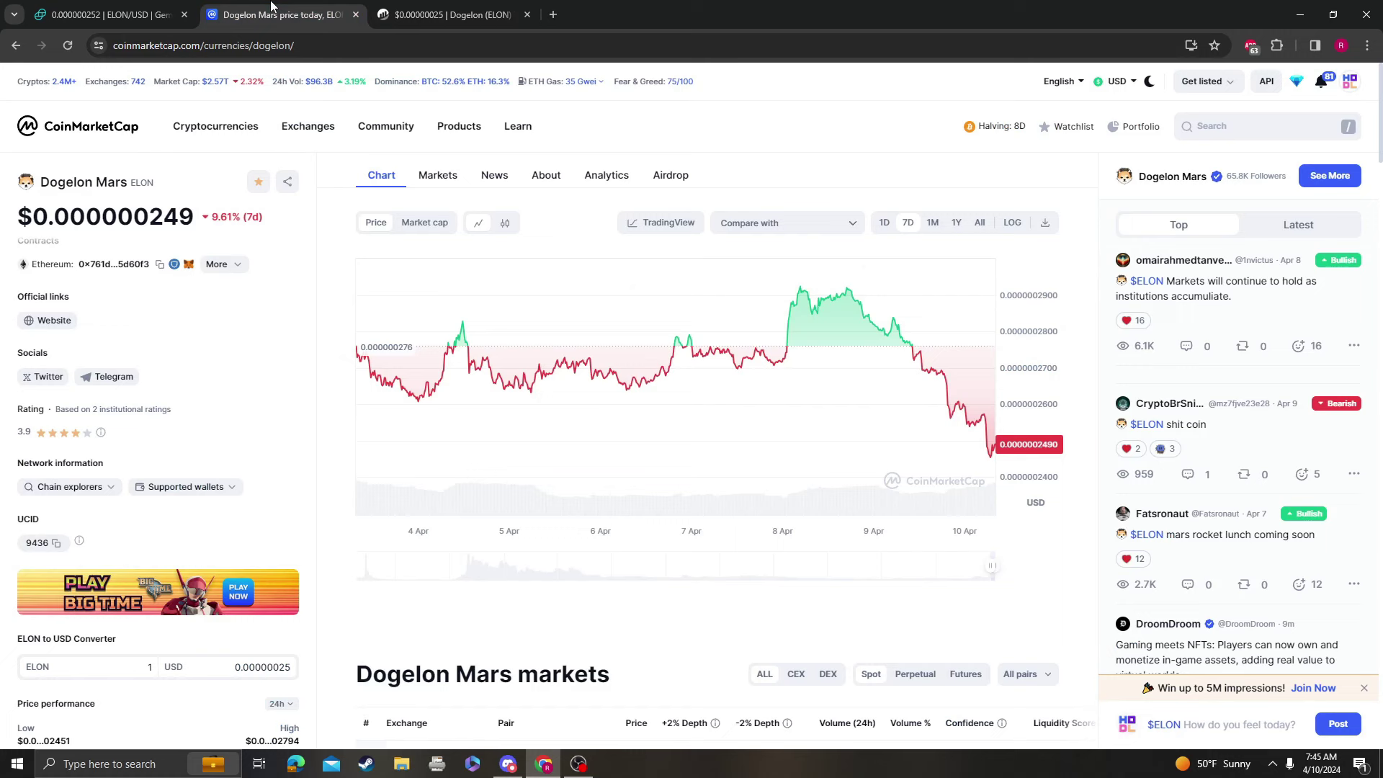
pyautogui.click(931, 223)
pyautogui.click(956, 223)
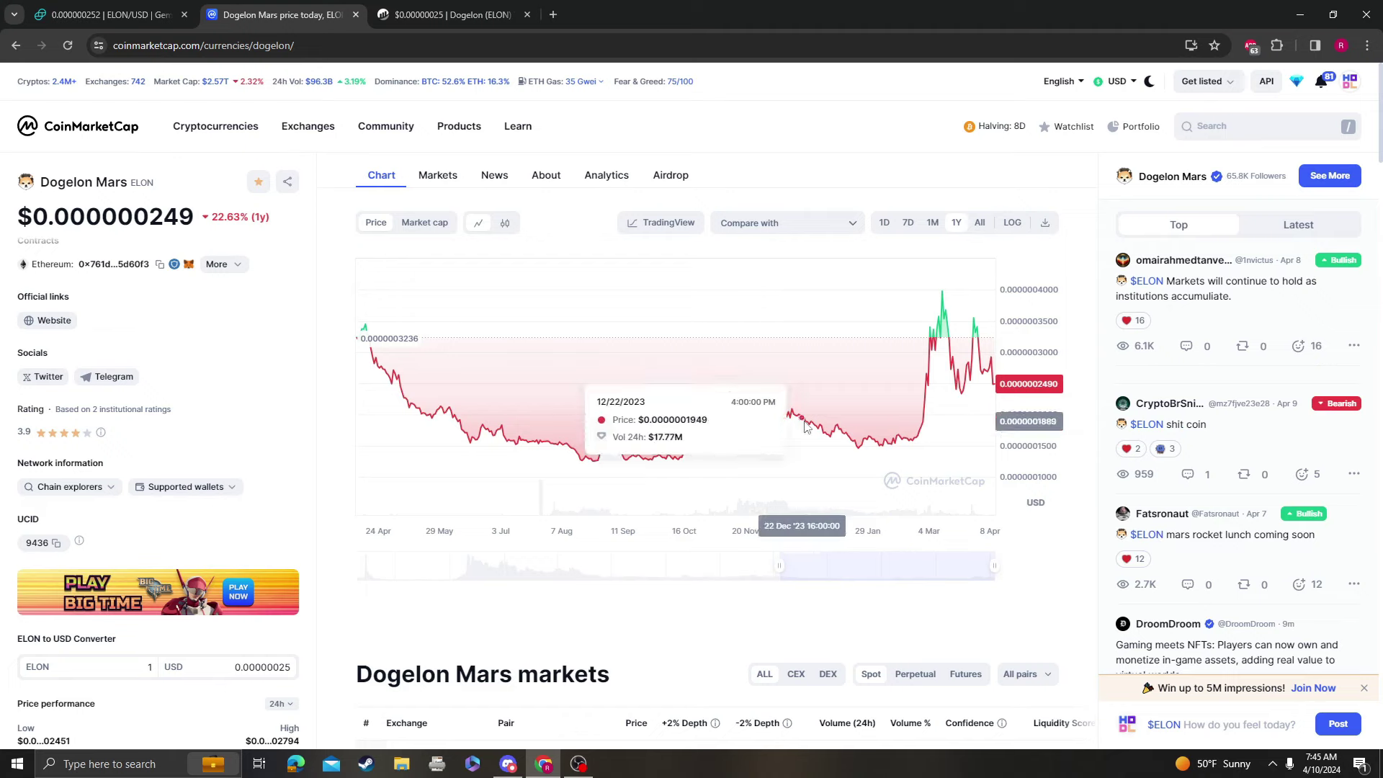
# Step: Reopen the TradingView technical analysis chart and delete the Fib retracement, keeping the brushed triangle and breakout projection
pyautogui.click(650, 218)
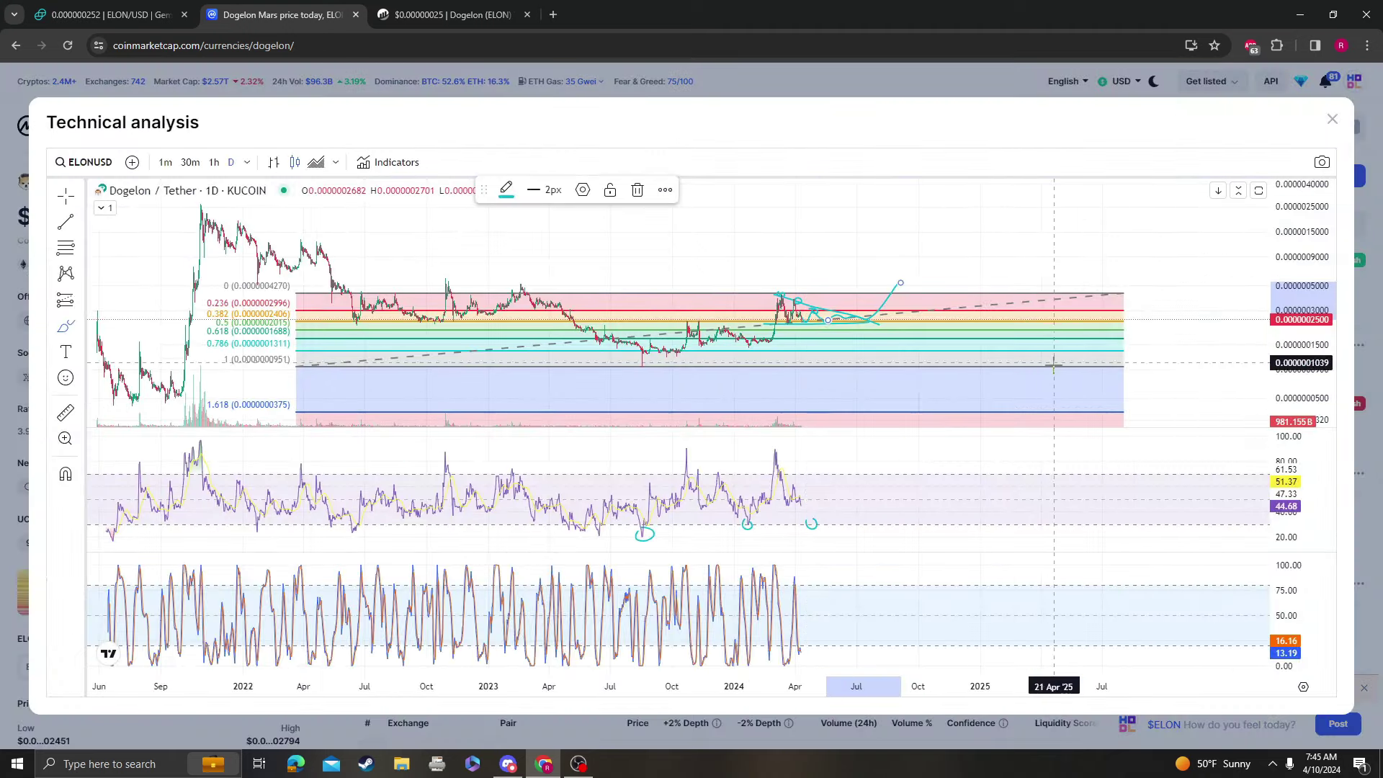
pyautogui.hotkey('ctrl', 'z')
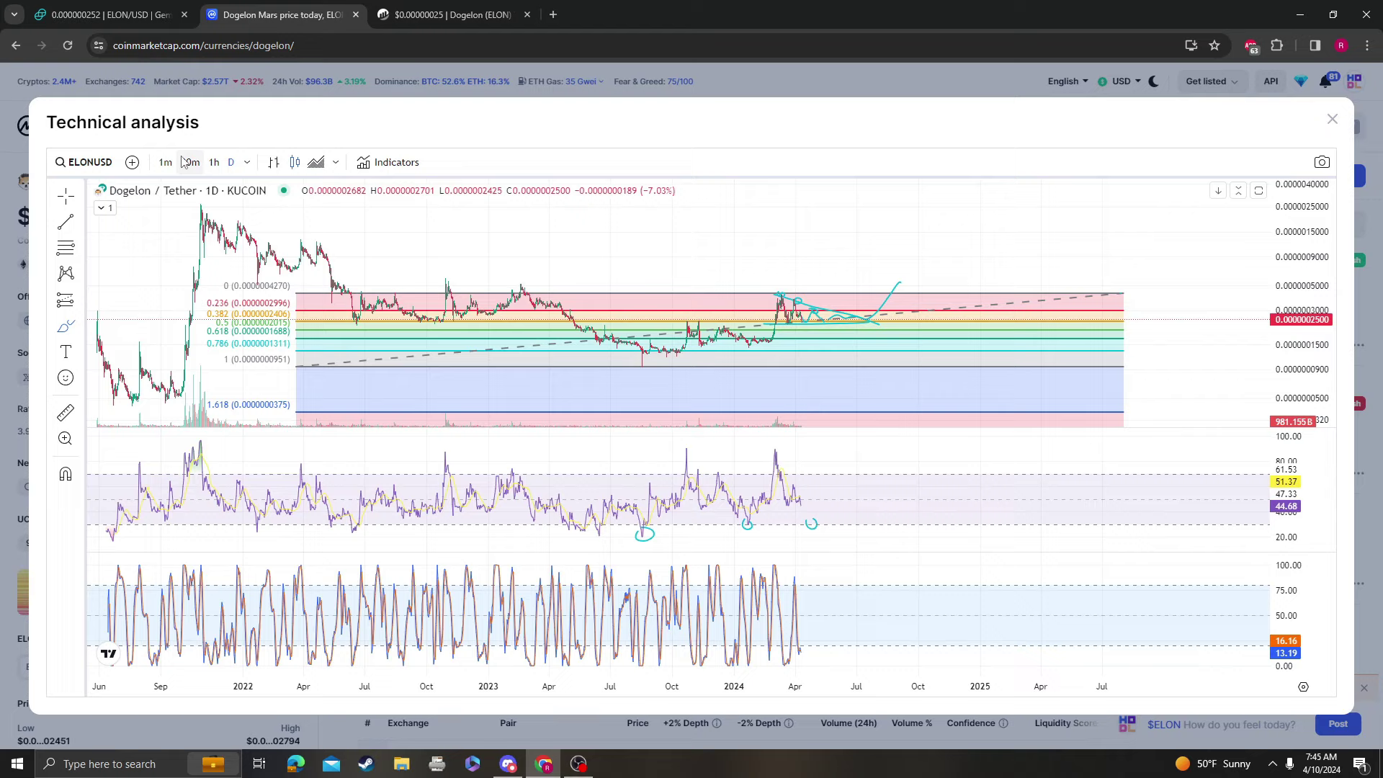
pyautogui.click(65, 196)
pyautogui.press('Delete')
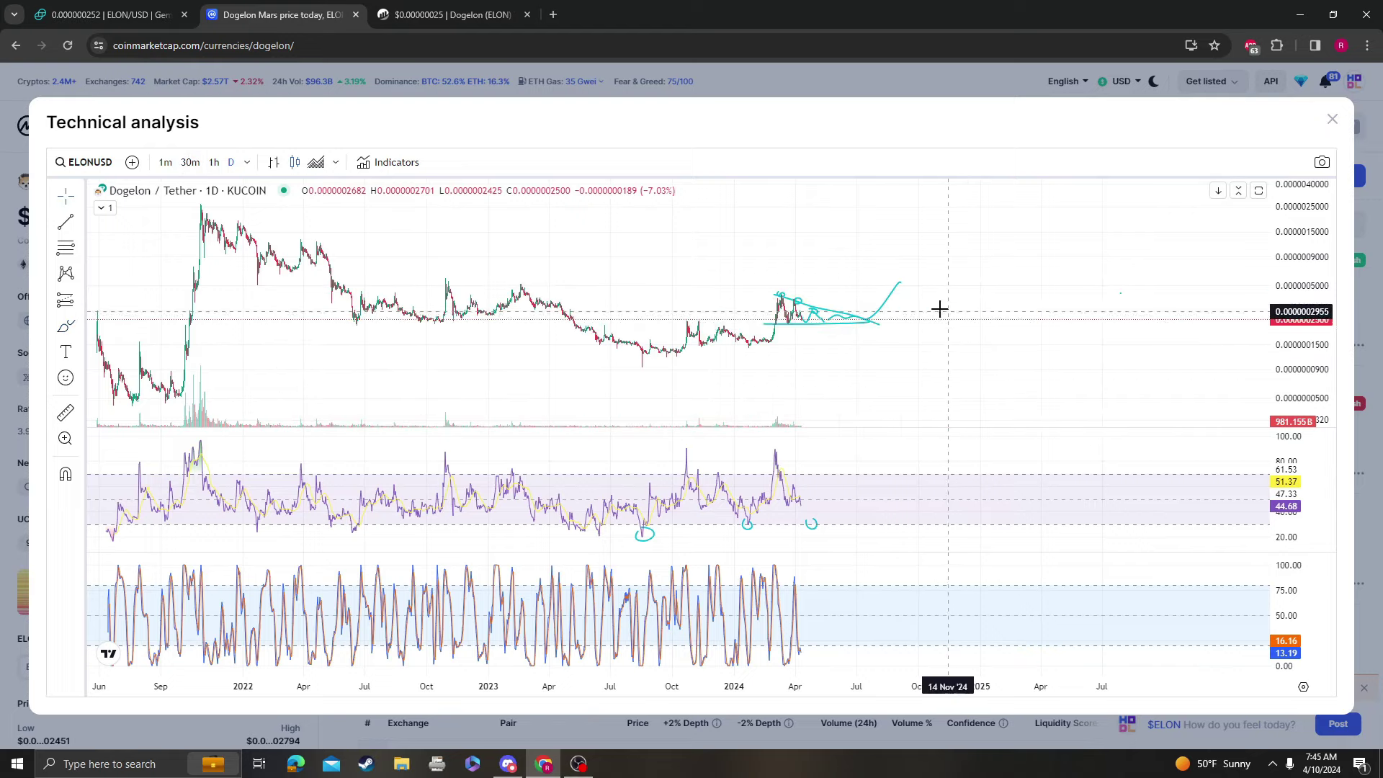
# Step: Delete the descending trendline and the brushed breakout curve beside the latest ELON price
pyautogui.click(843, 319)
pyautogui.press('Delete')
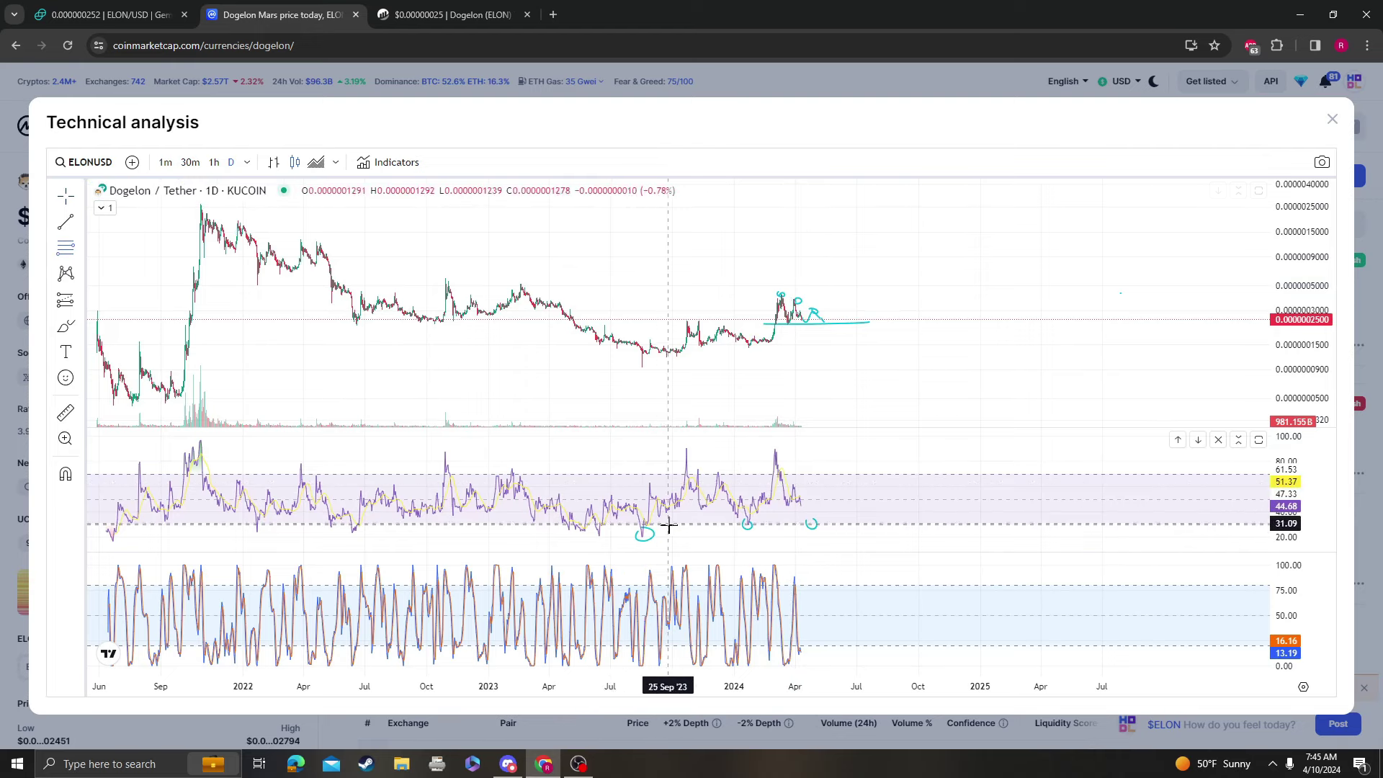
pyautogui.click(615, 347)
pyautogui.press('Escape')
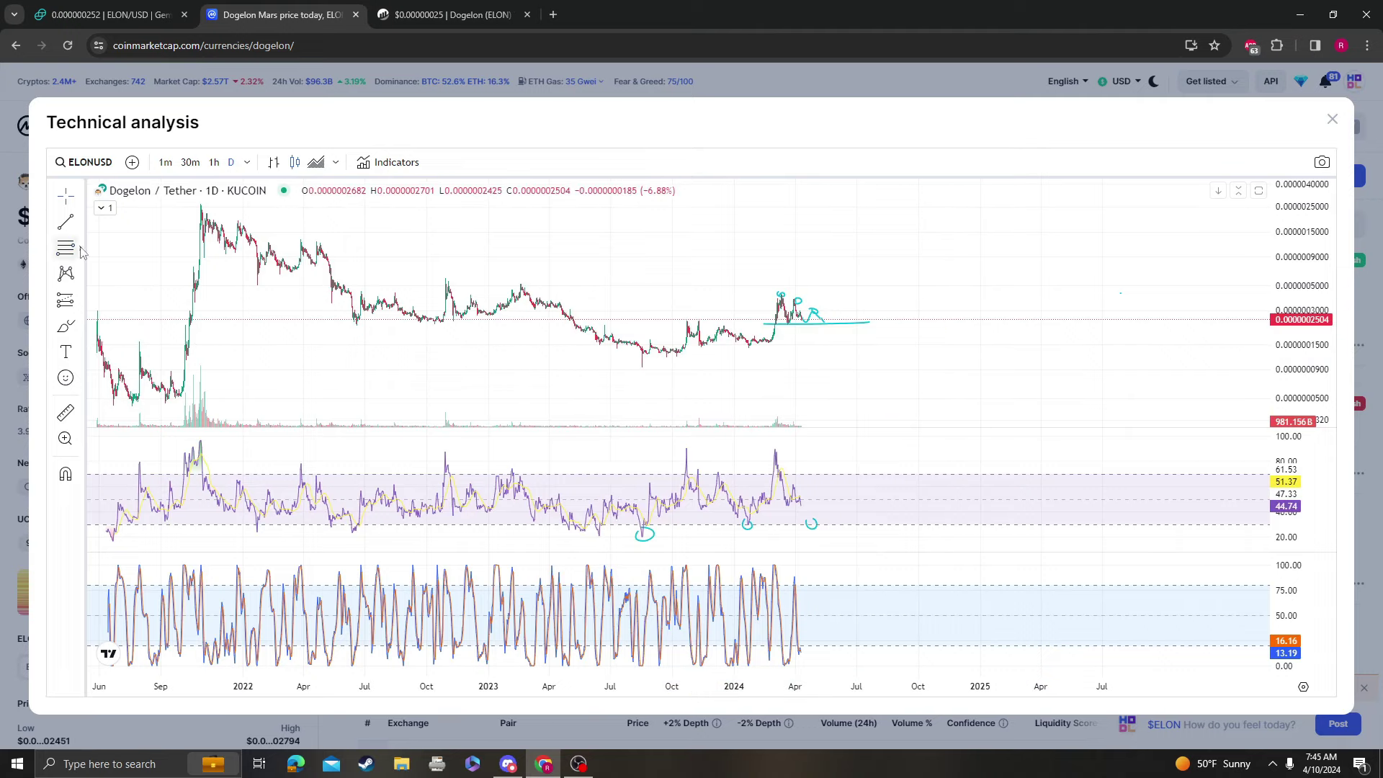
# Step: Measure a price and date range across the ELON chart, starting at 0.0000001394 on 21 Sep '22, and clear the measurement
pyautogui.click(66, 412)
pyautogui.keyDown('shift'); pyautogui.click(420, 348); pyautogui.keyUp('shift')
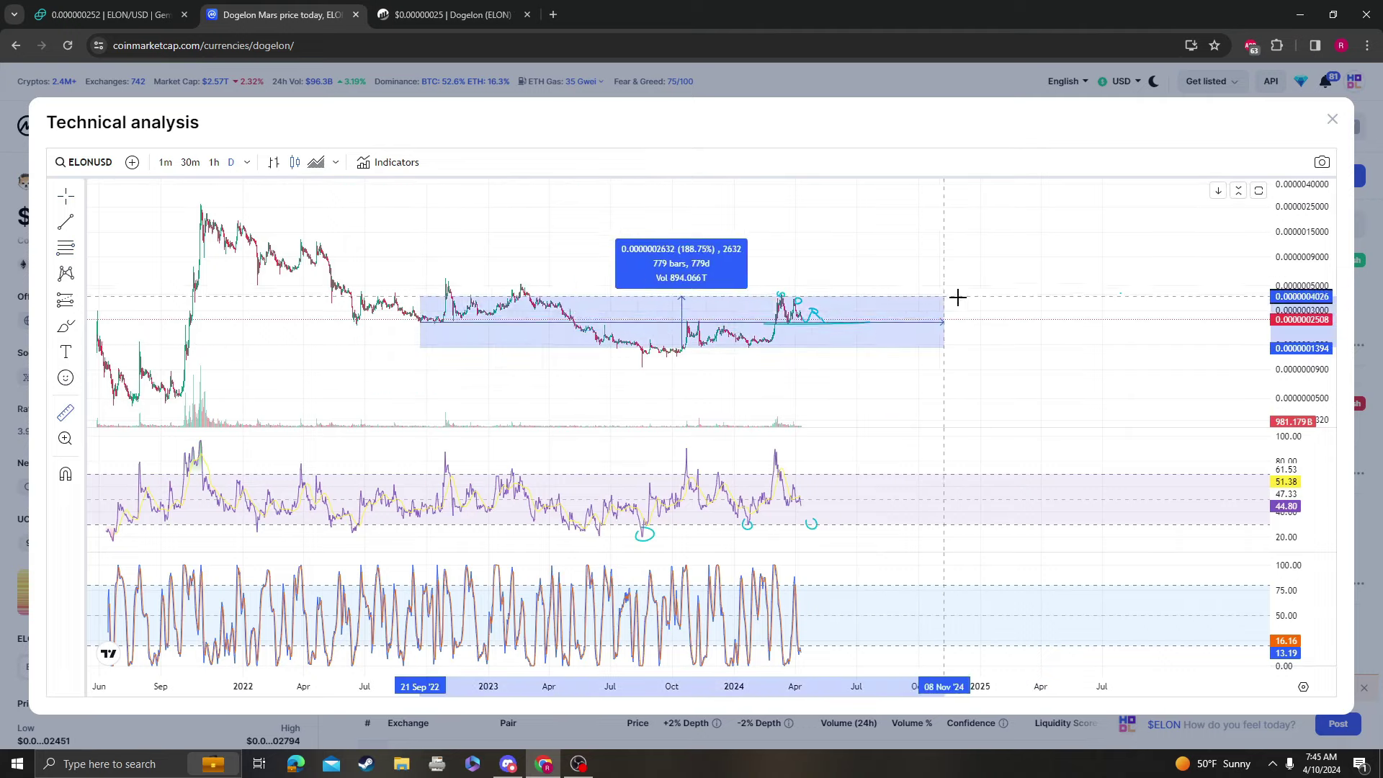
pyautogui.click(1028, 319)
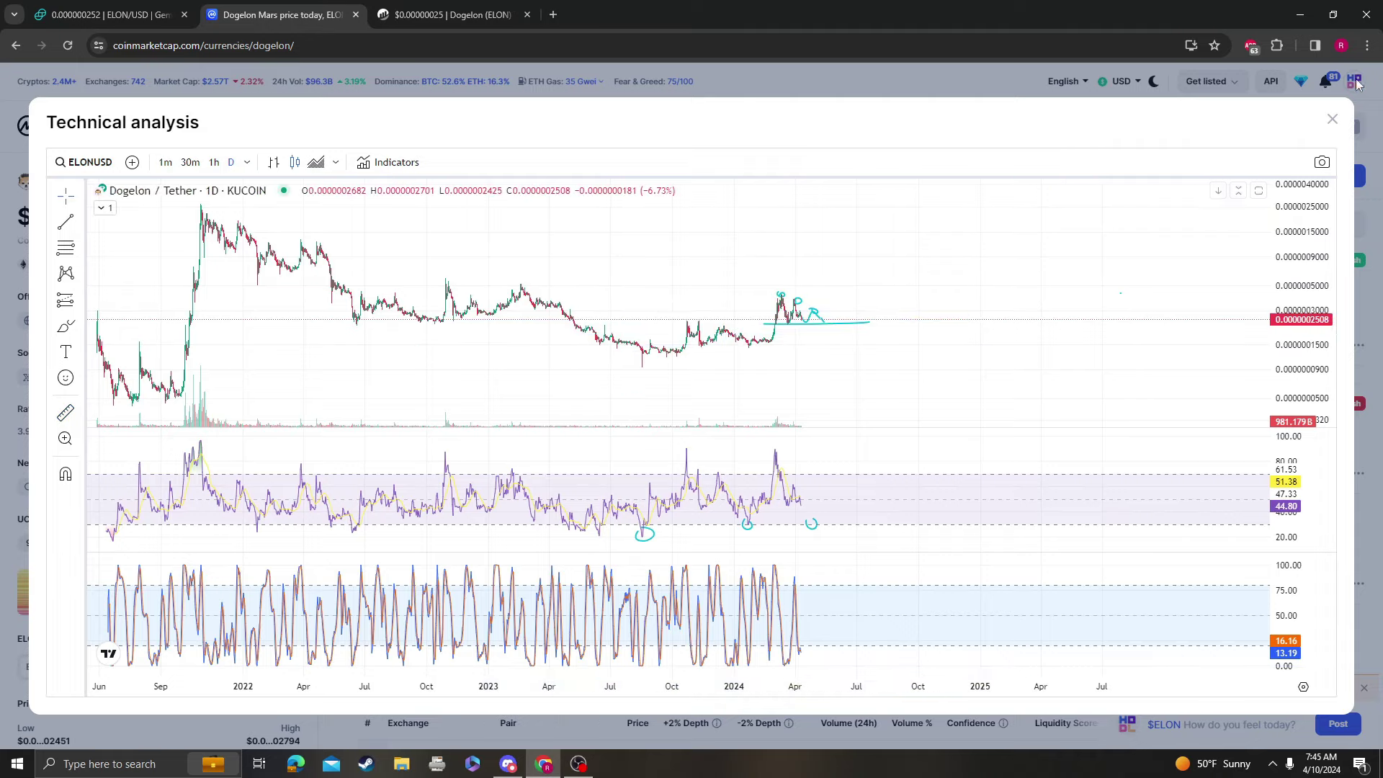
# Step: Close and reopen the technical analysis chart, and delete the leftover brushed zigzag and mark beside the latest price
pyautogui.click(1331, 119)
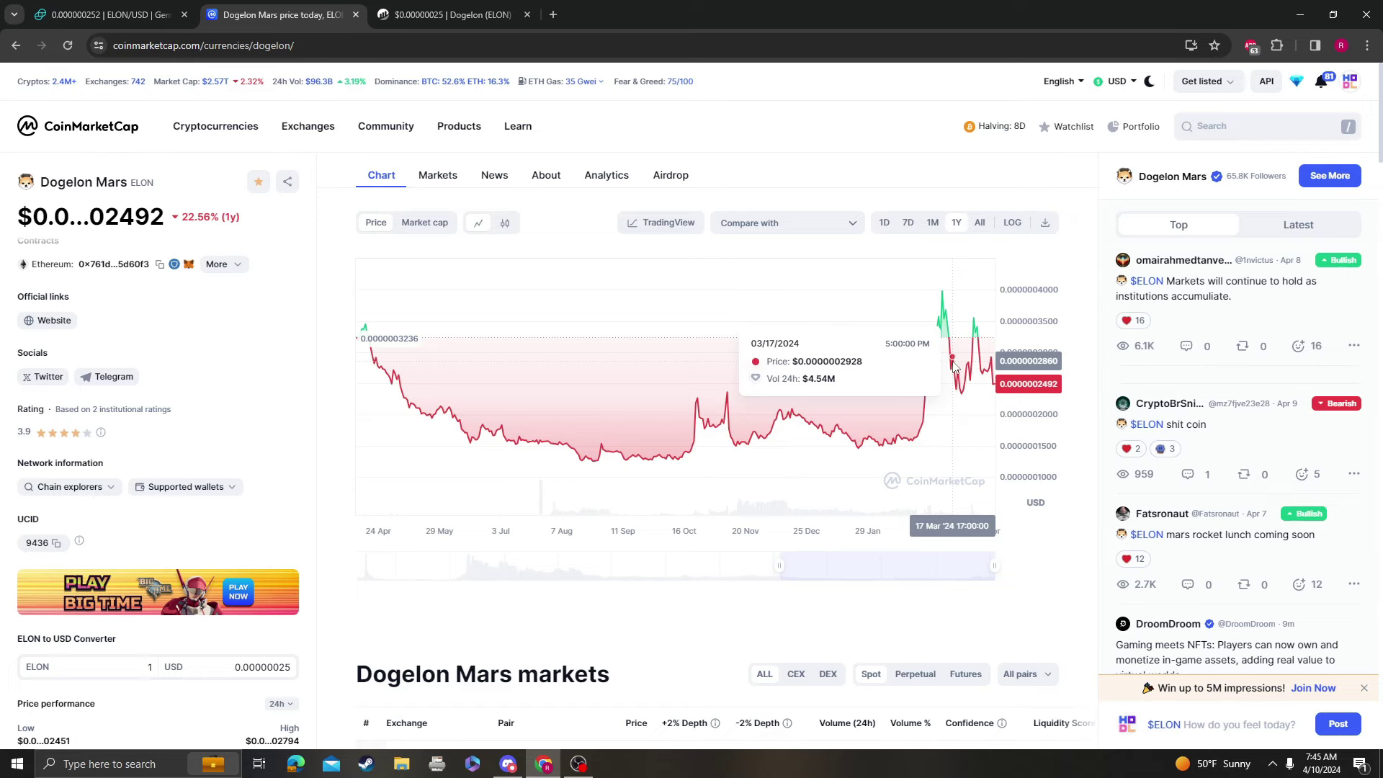
pyautogui.click(659, 222)
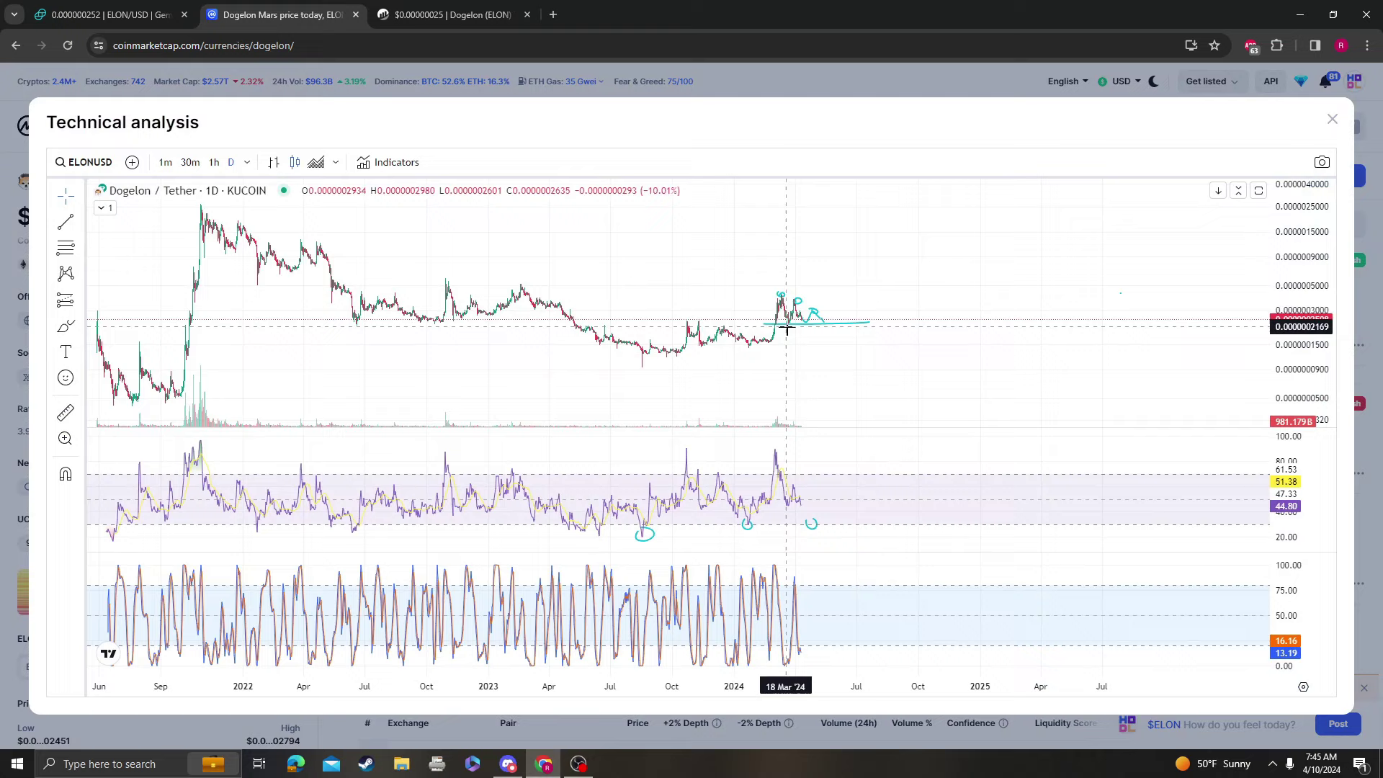
pyautogui.click(821, 319)
pyautogui.press('Delete')
pyautogui.click(810, 313)
pyautogui.press('Delete')
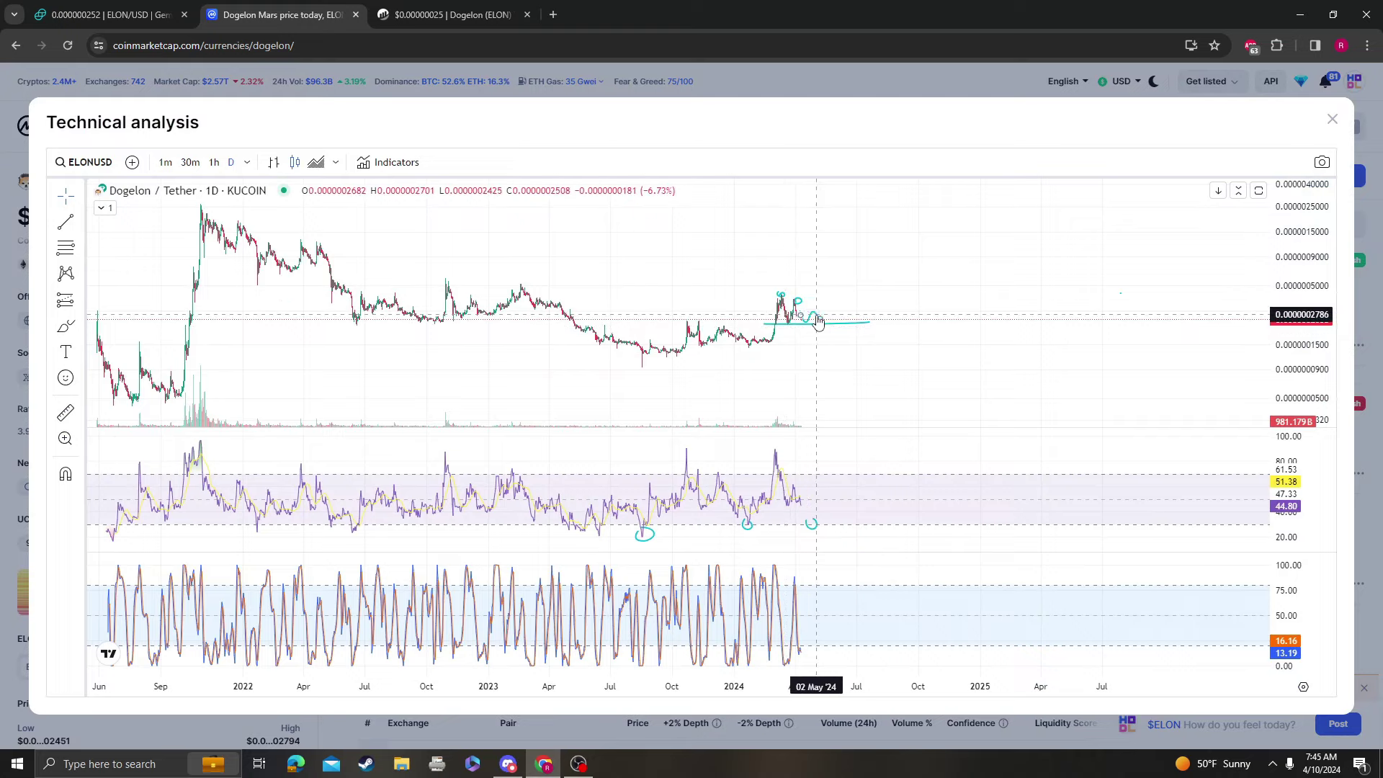
# Step: Check Gemini's ELONUSD chart, and on the CoinMarketCap chart place a Fib retracement from 0.0000026117 on 09 Aug '21 down to 0.0000000937
pyautogui.click(154, 13)
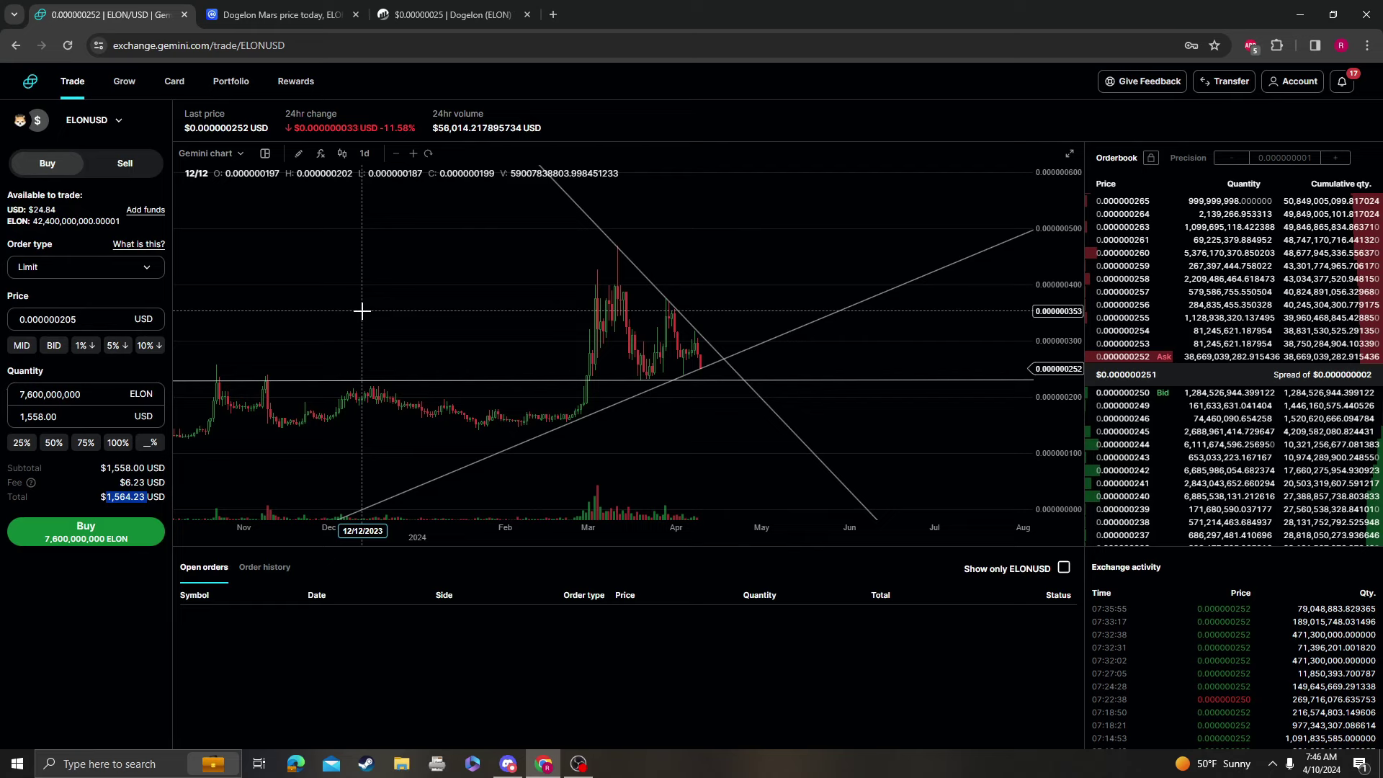
pyautogui.click(277, 14)
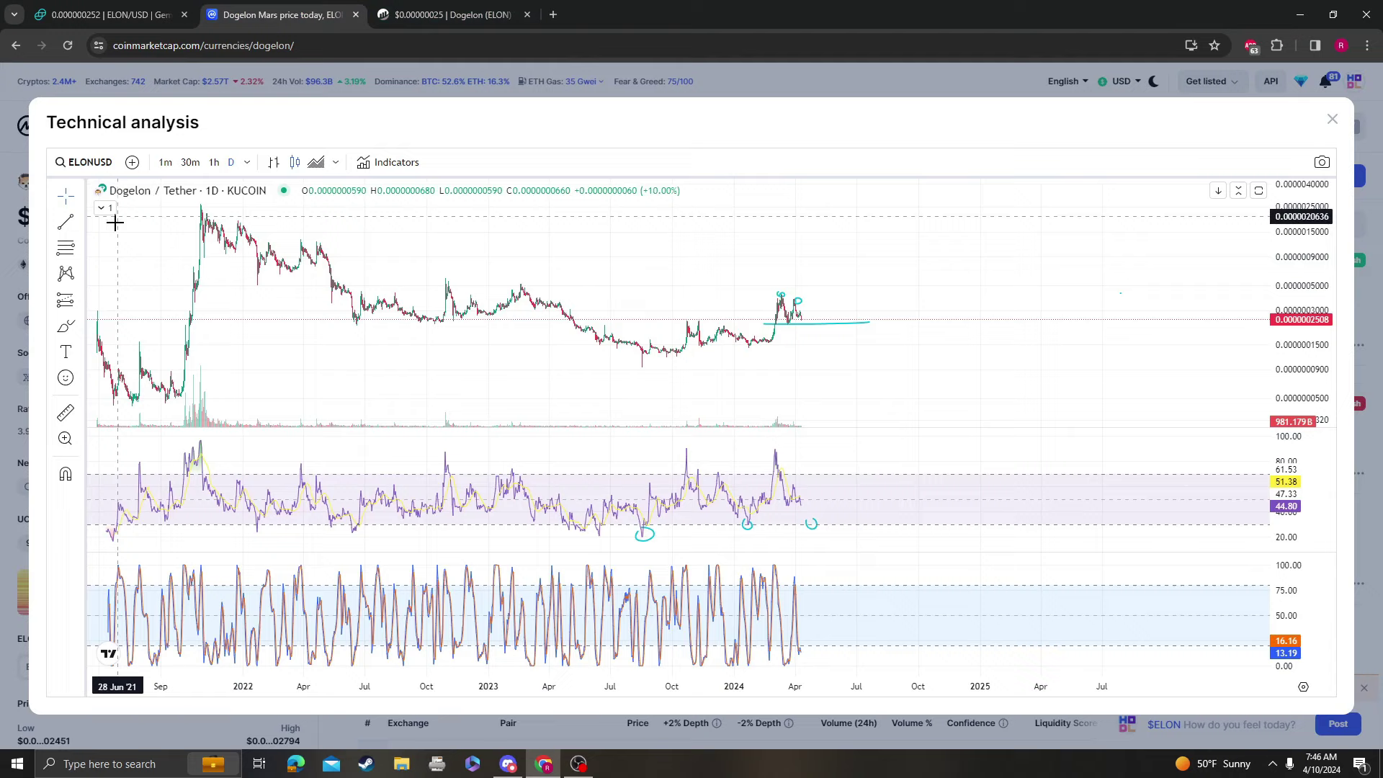
pyautogui.click(66, 247)
pyautogui.click(145, 205)
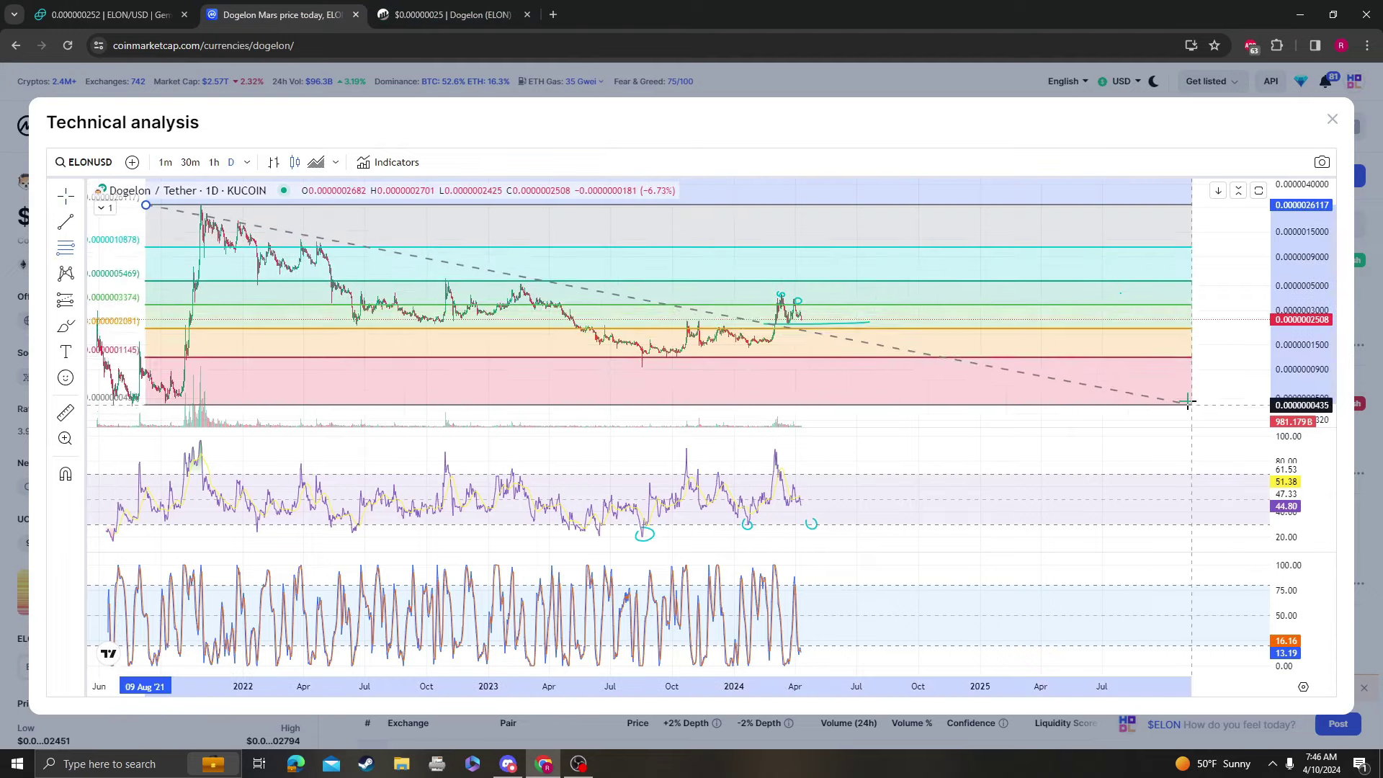
pyautogui.click(1176, 368)
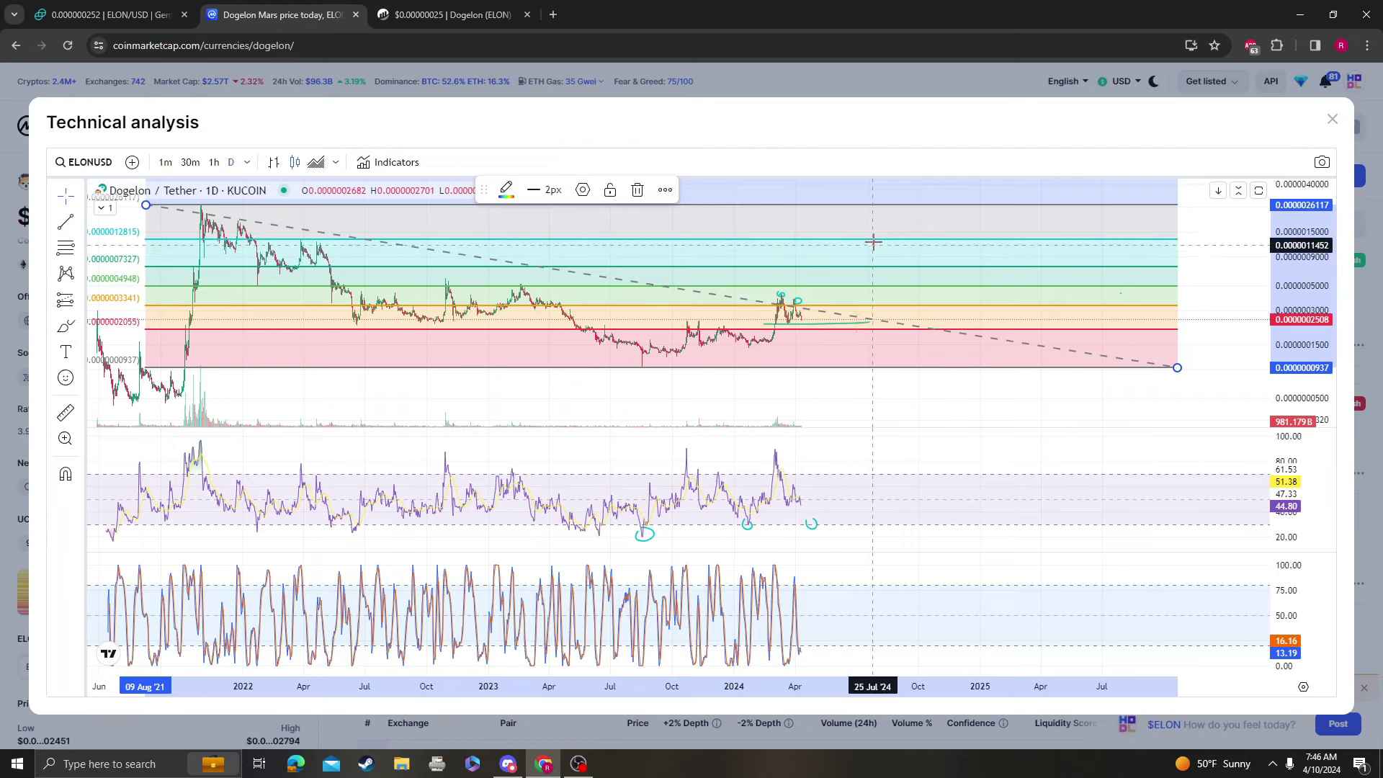
pyautogui.scroll(-1, 855, 234)
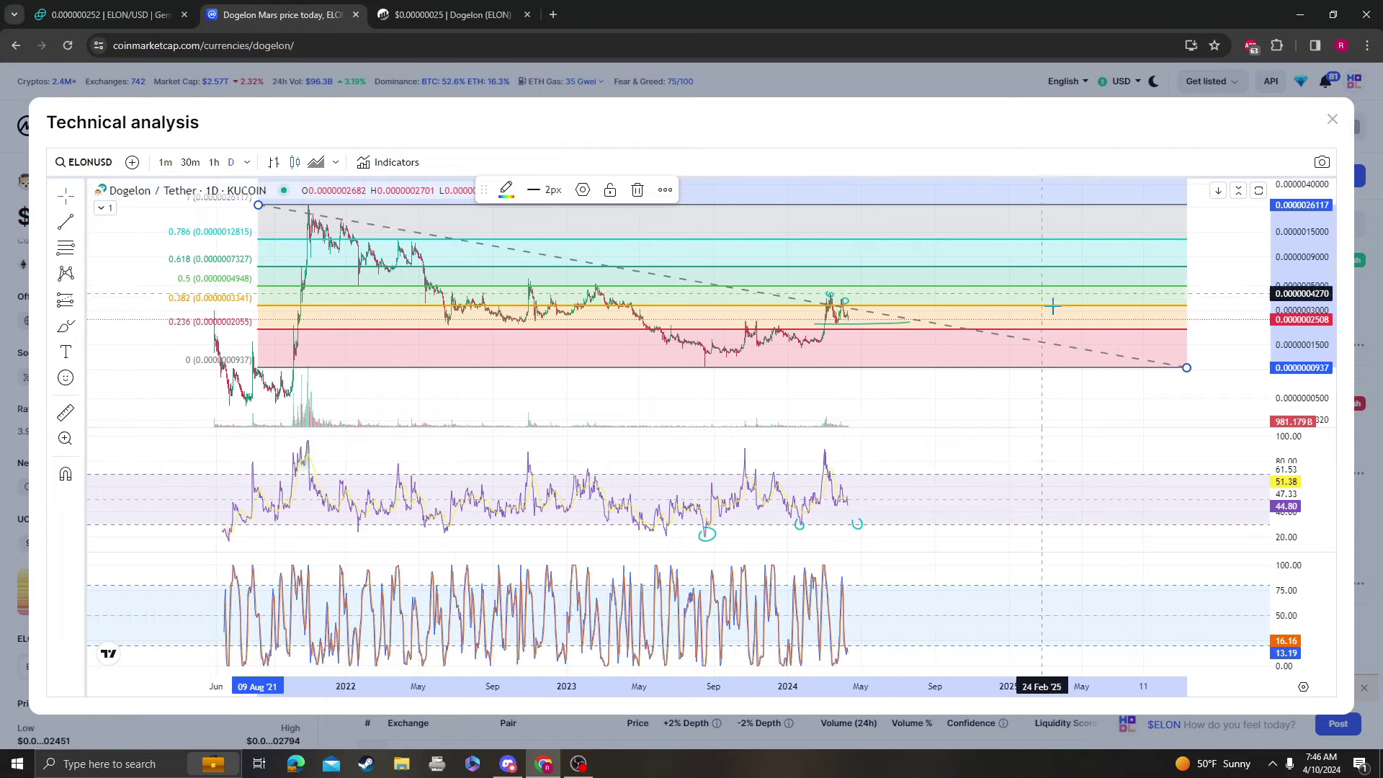
# Step: Delete the horizontal support line under the latest price and compress the price scale to include the Fib levels above 1
pyautogui.click(896, 324)
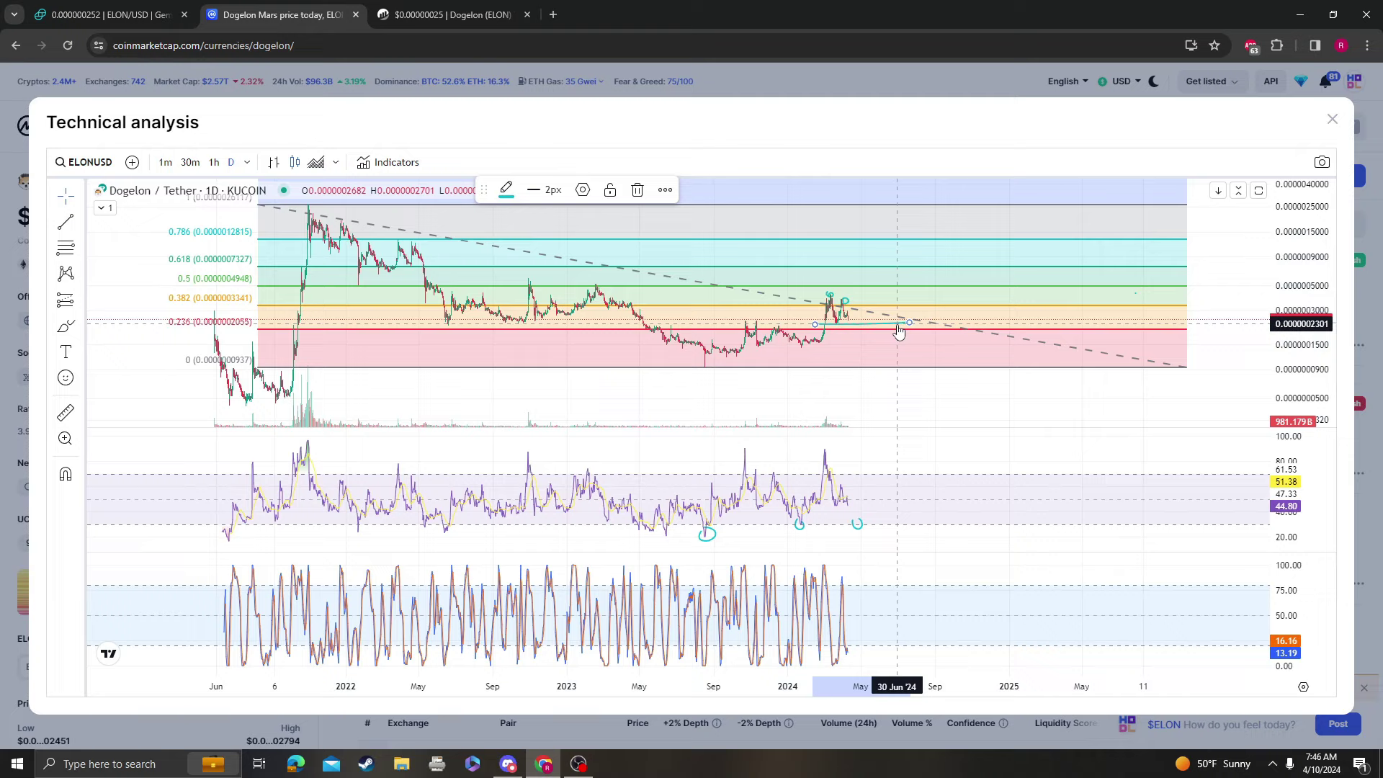
pyautogui.press('Delete')
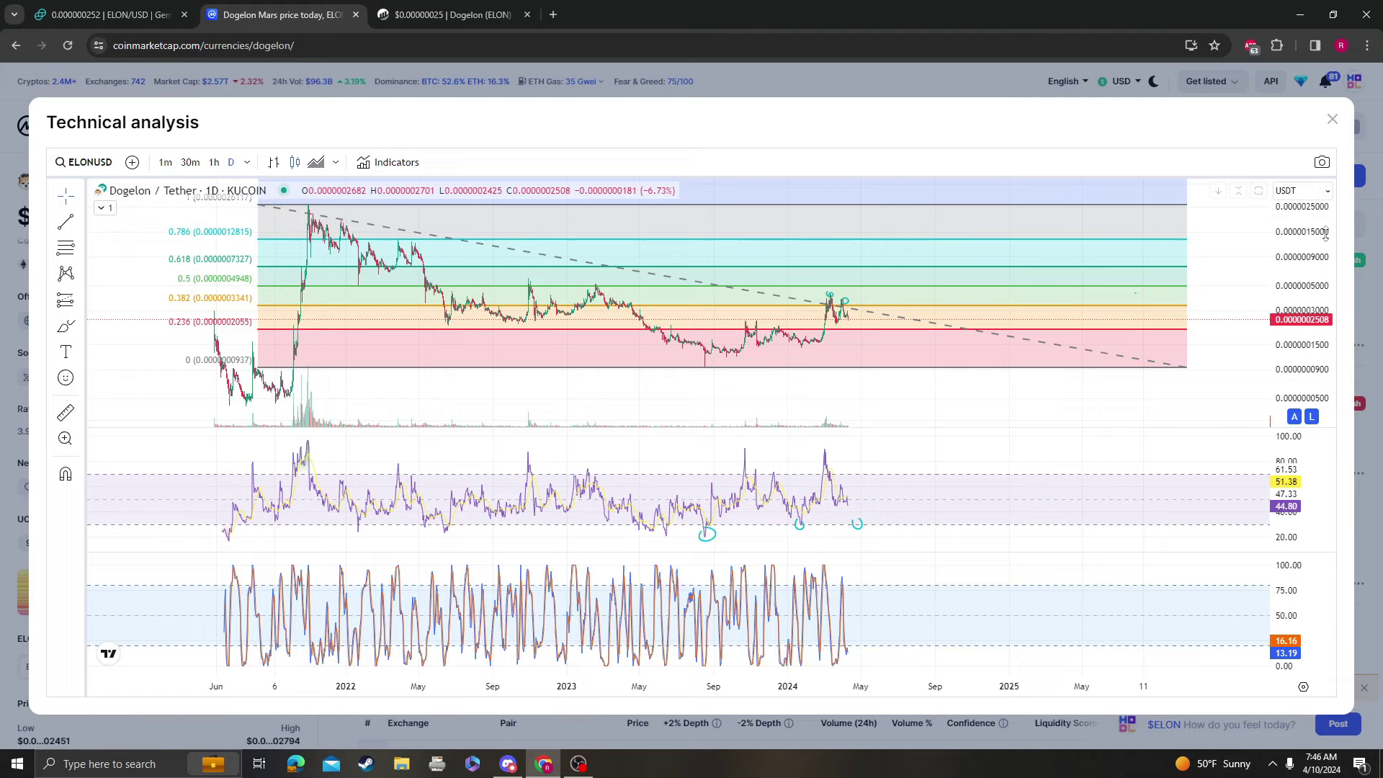
pyautogui.moveTo(1326, 233); pyautogui.dragTo(1321, 297)
pyautogui.moveTo(1229, 253); pyautogui.dragTo(1209, 288)
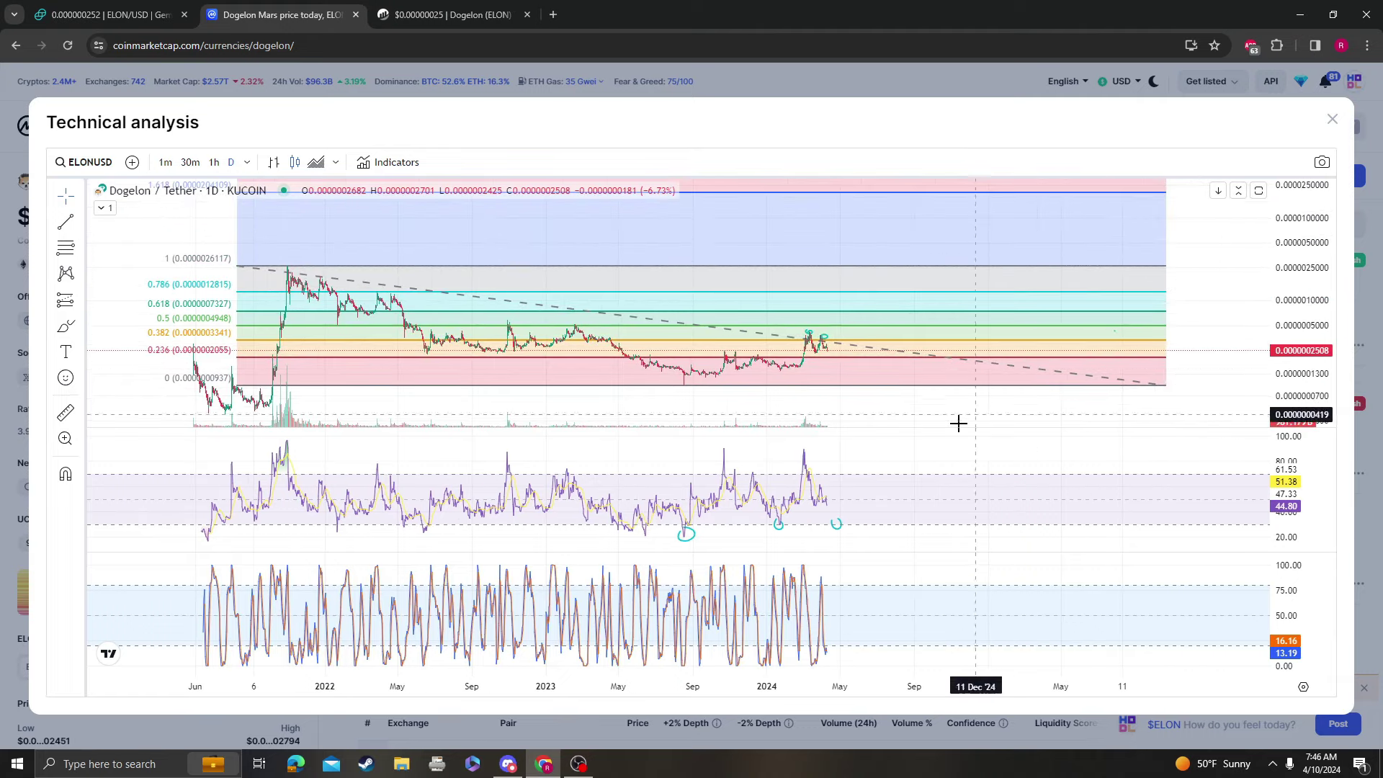
# Step: Close the technical analysis chart and set the CoinMarketCap price chart range to All
pyautogui.click(1332, 118)
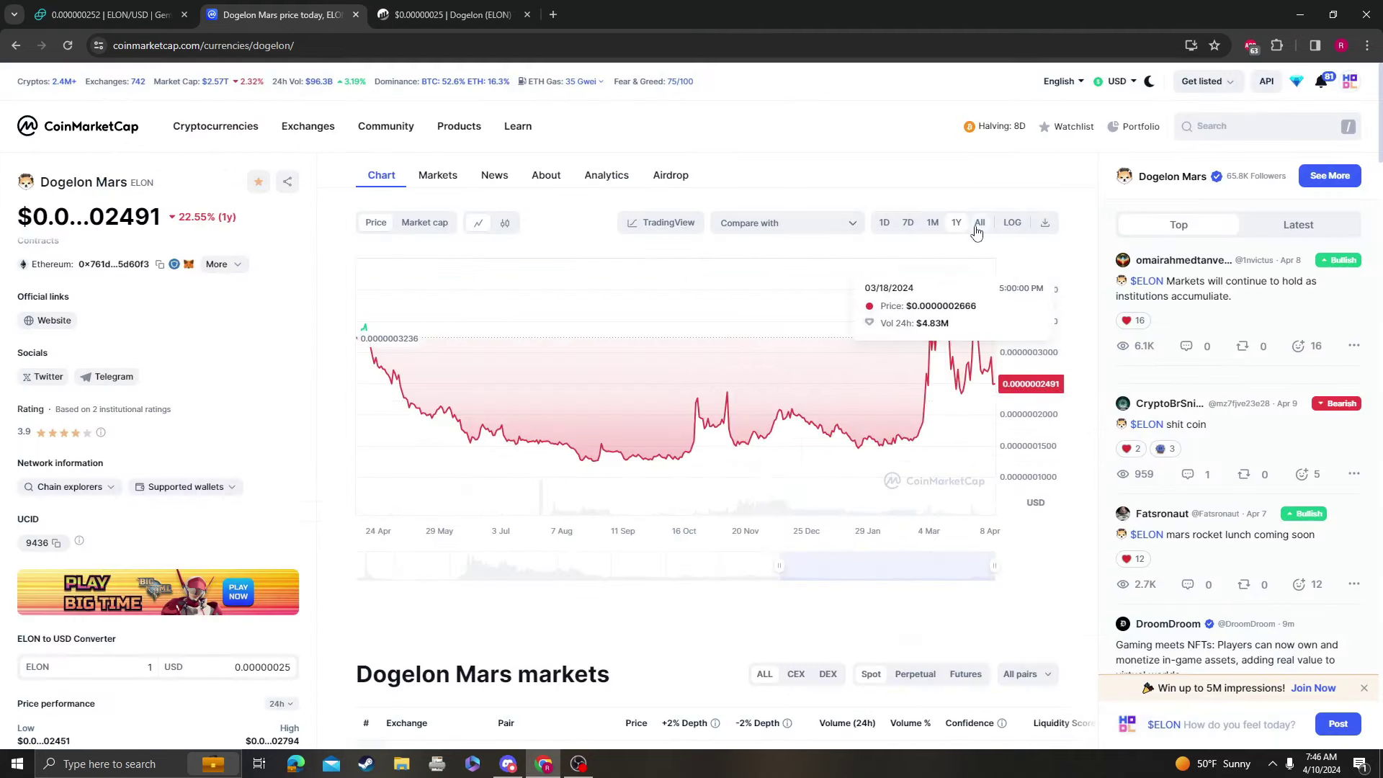
pyautogui.click(978, 224)
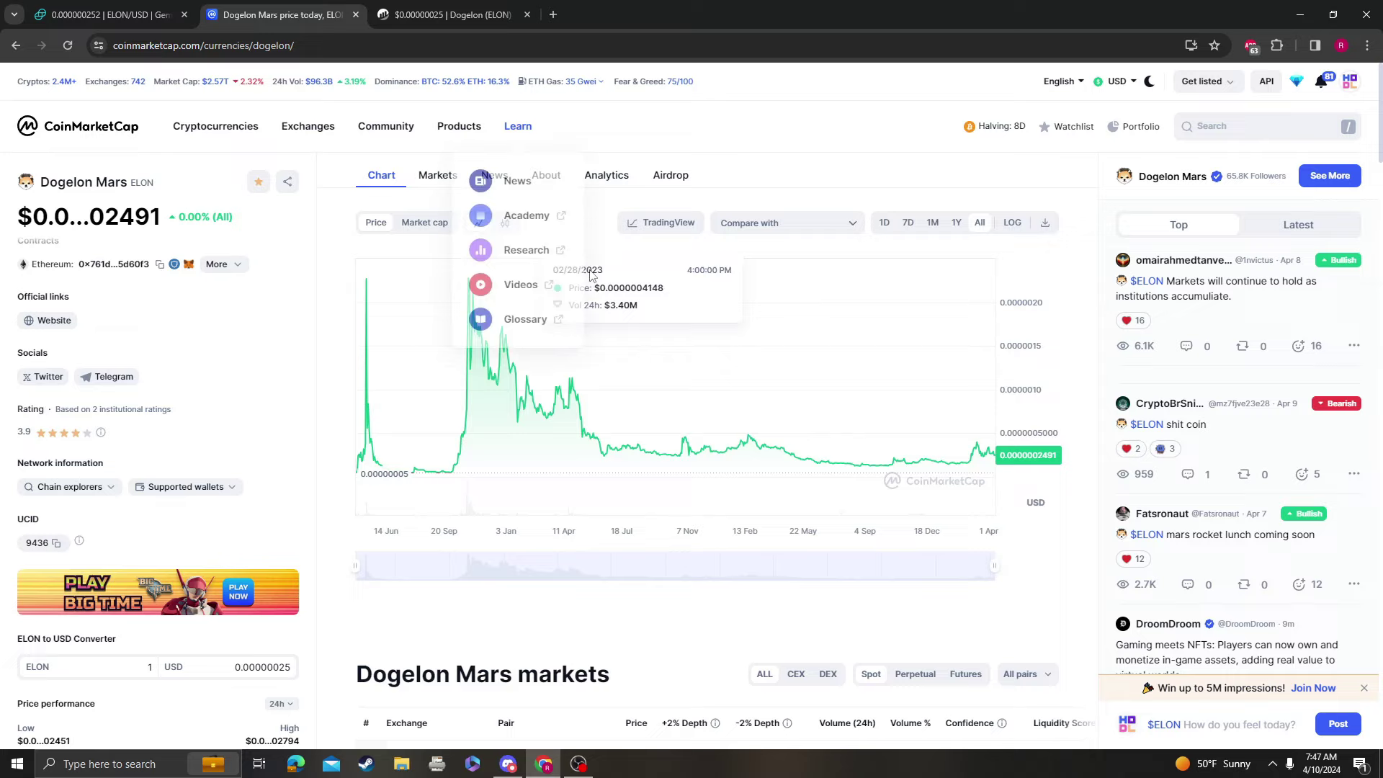
# Step: Switch to Gemini's ELONUSD trade page and set the buy order's limit price to 0.00000020 USD
pyautogui.click(185, 4)
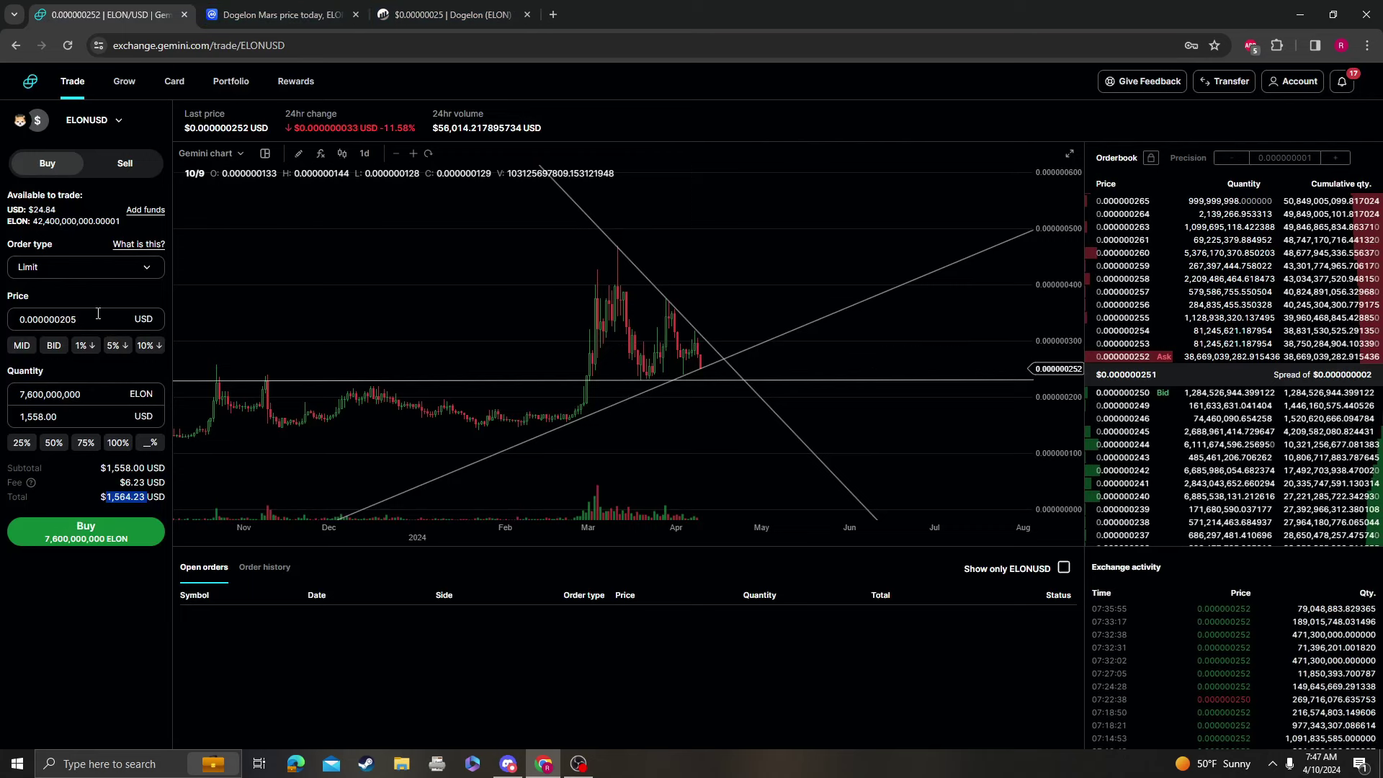
pyautogui.click(81, 393)
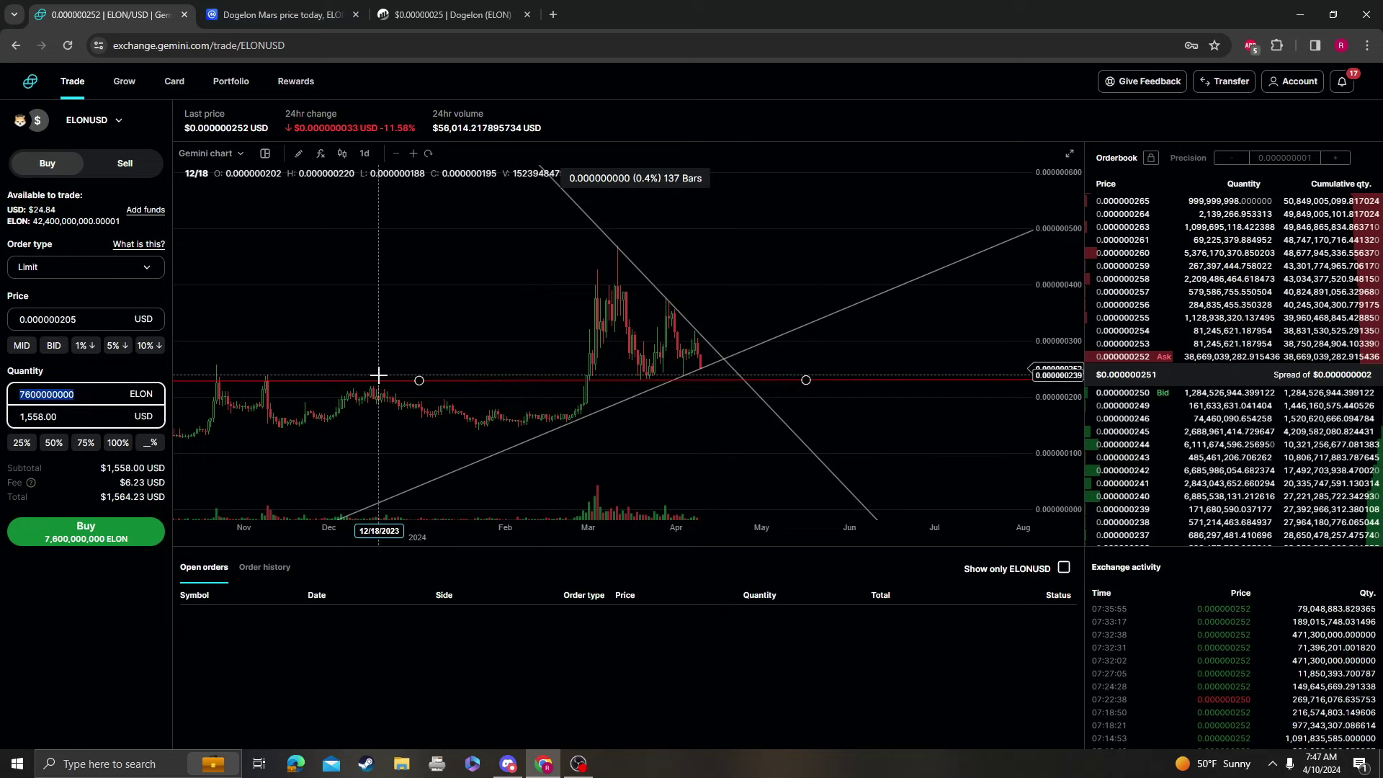
pyautogui.click(158, 321)
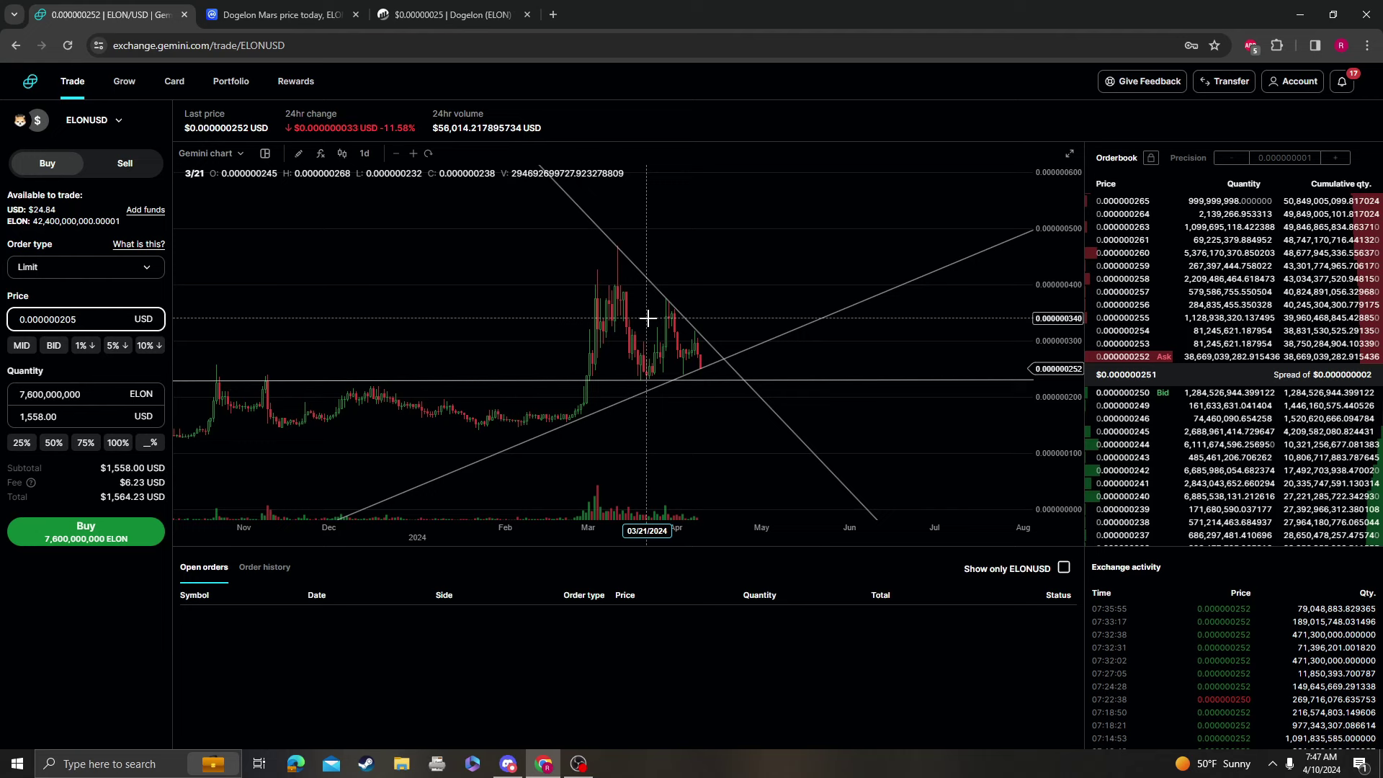
pyautogui.press('BackSpace')
pyautogui.press('BackSpace')
pyautogui.press('BackSpace')
pyautogui.press('BackSpace')
pyautogui.press('BackSpace')
pyautogui.press('BackSpace')
pyautogui.press('BackSpace')
pyautogui.press('BackSpace')
pyautogui.press('BackSpace')
pyautogui.press('BackSpace')
pyautogui.press('BackSpace')
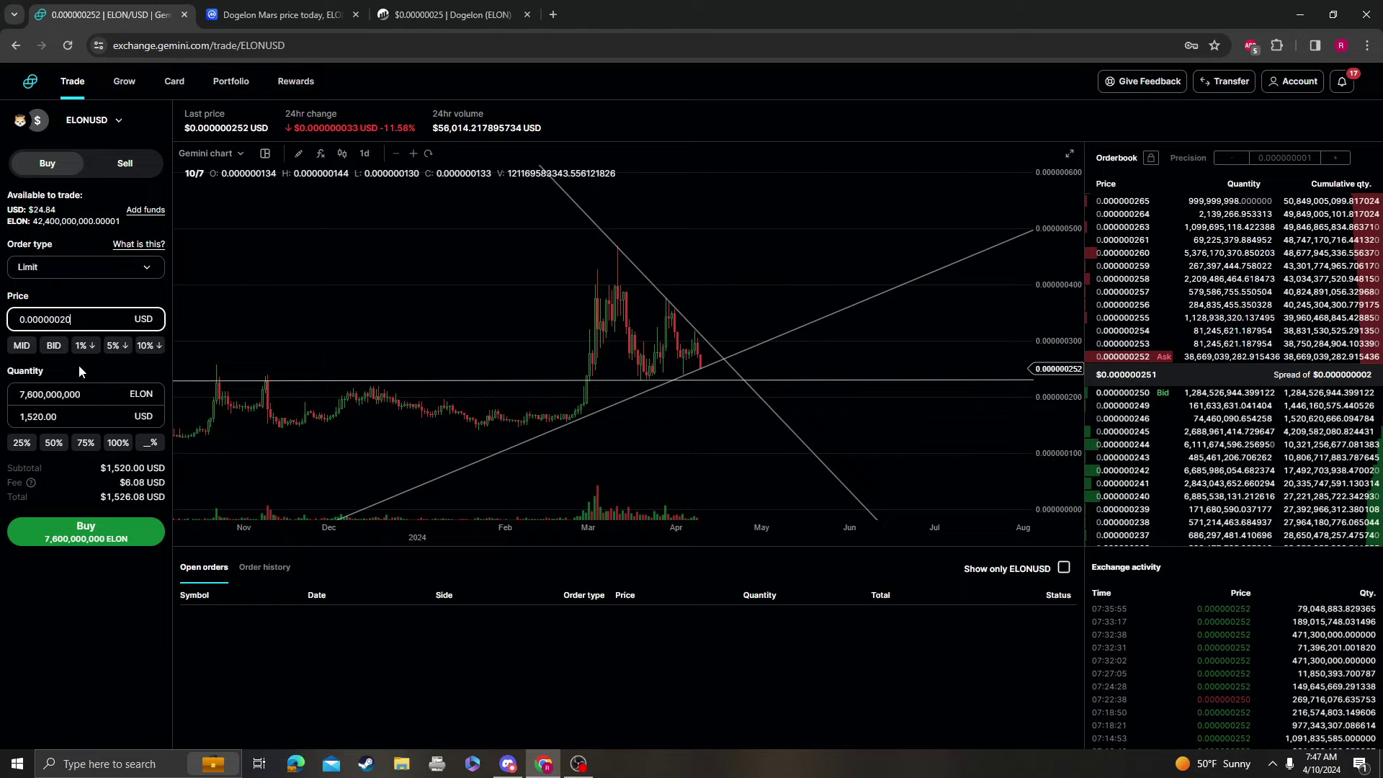
# Step: Remove digits from the buy order's ELON quantity and return to the CoinMarketCap Dogelon Mars page
pyautogui.click(105, 395)
pyautogui.press('BackSpace')
pyautogui.press('BackSpace')
pyautogui.press('BackSpace')
pyautogui.press('BackSpace')
pyautogui.press('BackSpace')
pyautogui.press('BackSpace')
pyautogui.press('BackSpace')
pyautogui.press('BackSpace')
pyautogui.press('BackSpace')
pyautogui.press('BackSpace')
pyautogui.hotkey('ctrl', 'Tab')
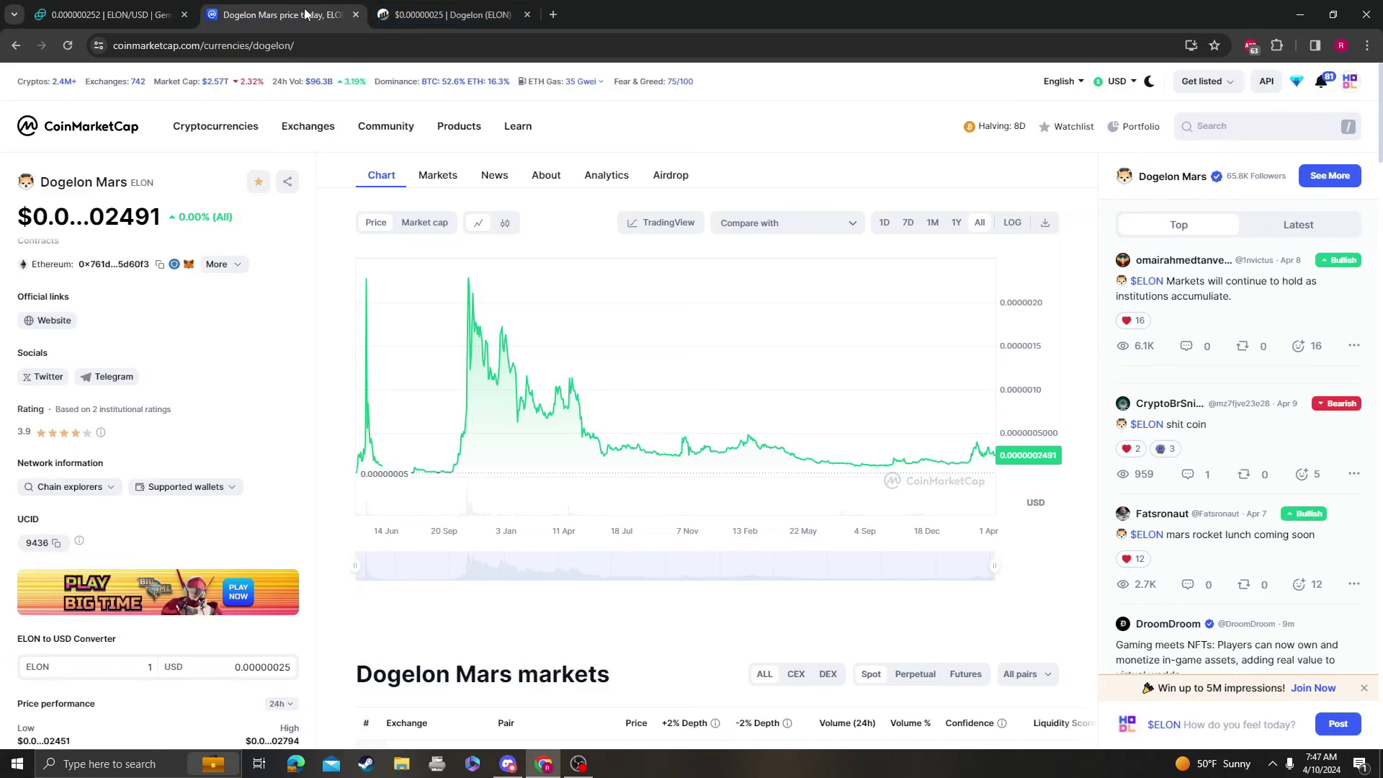